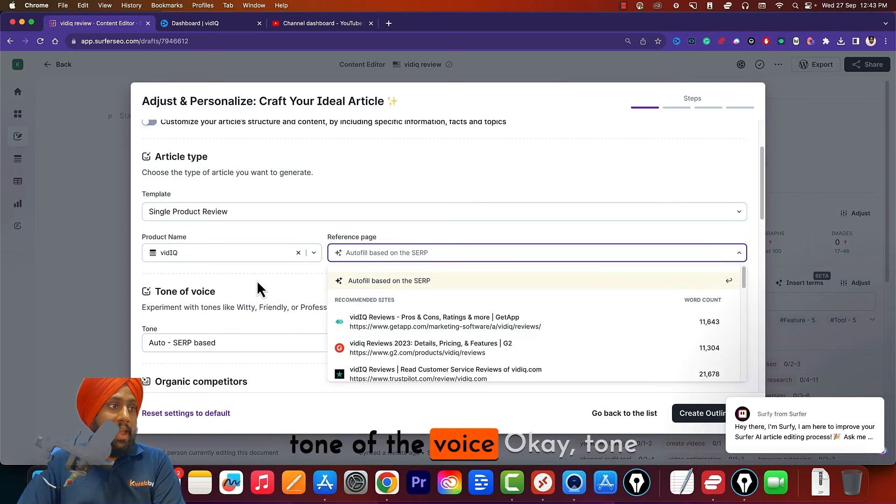
# - Set the article's tone of voice to Casual and turn on Boost anti-AI detection
pyautogui.scroll(-3, 290, 238)
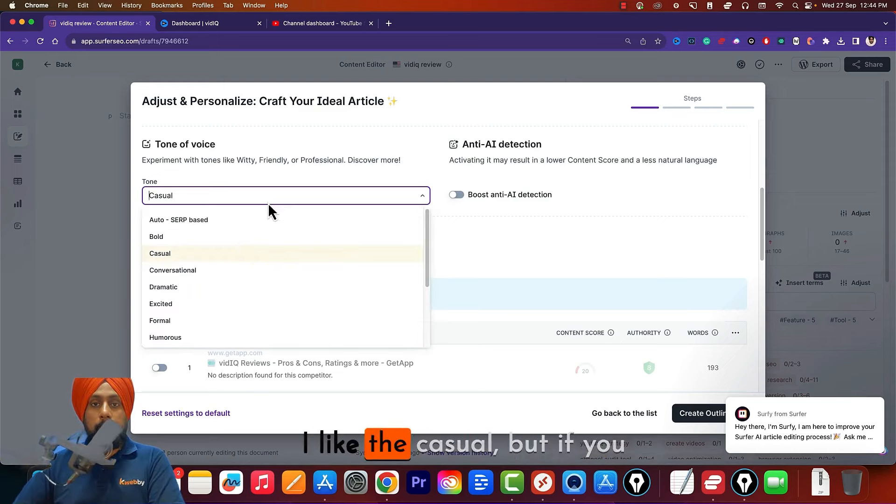
pyautogui.click(274, 198)
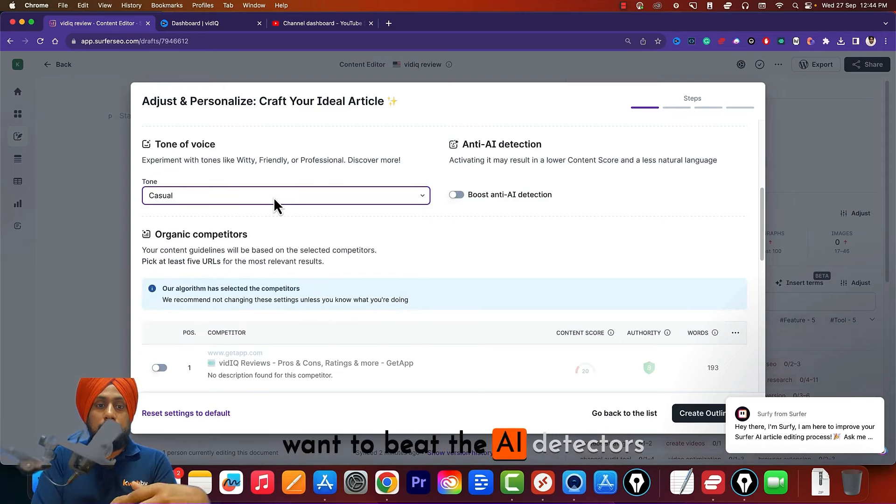
pyautogui.click(274, 198)
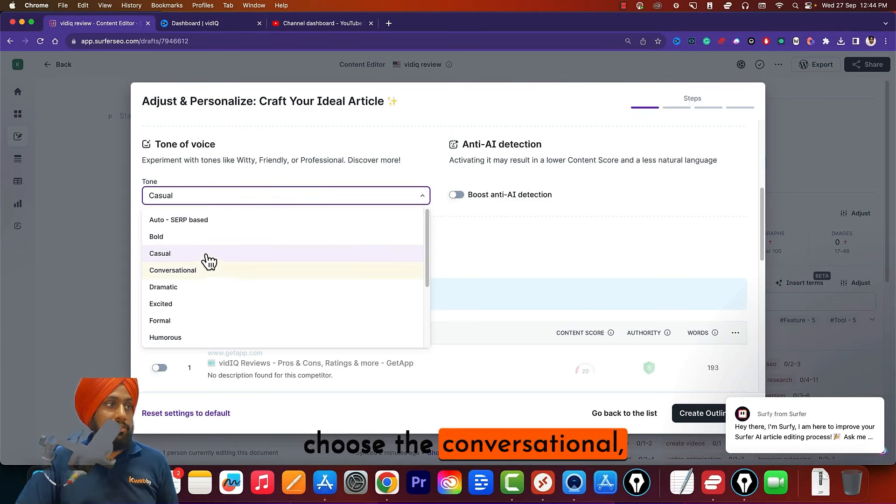
pyautogui.click(446, 205)
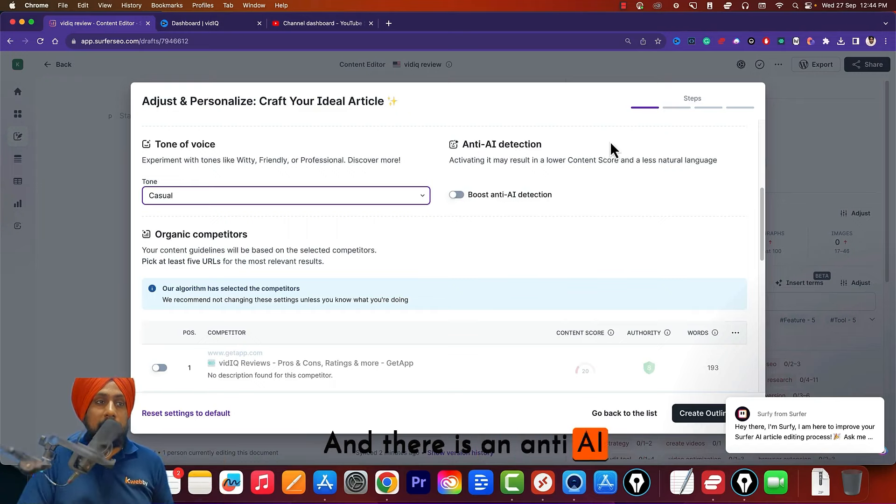
pyautogui.click(592, 194)
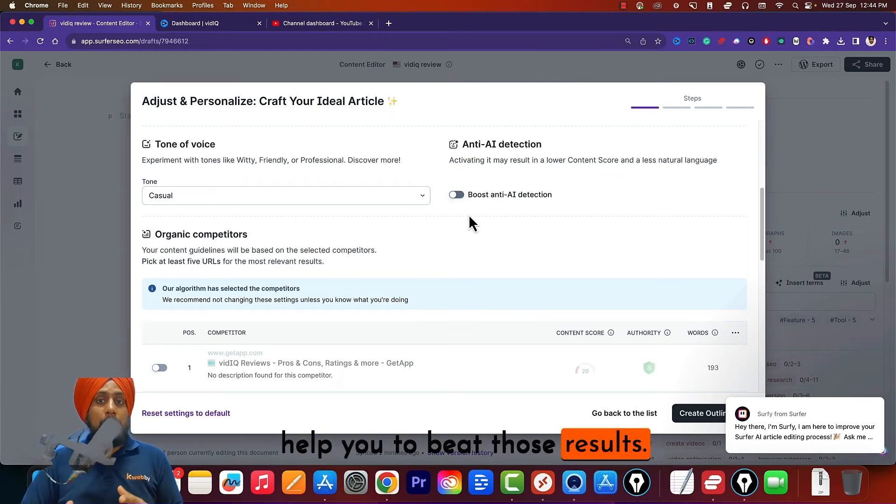
# - Review the ten organic competitors, checking their authority and which ones are selected for the content guidelines
pyautogui.scroll(-3, 469, 214)
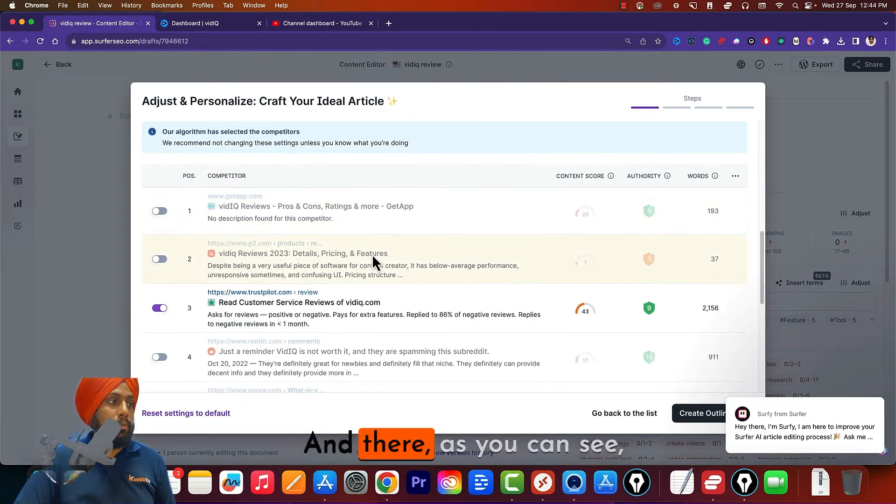
pyautogui.scroll(-3, 371, 255)
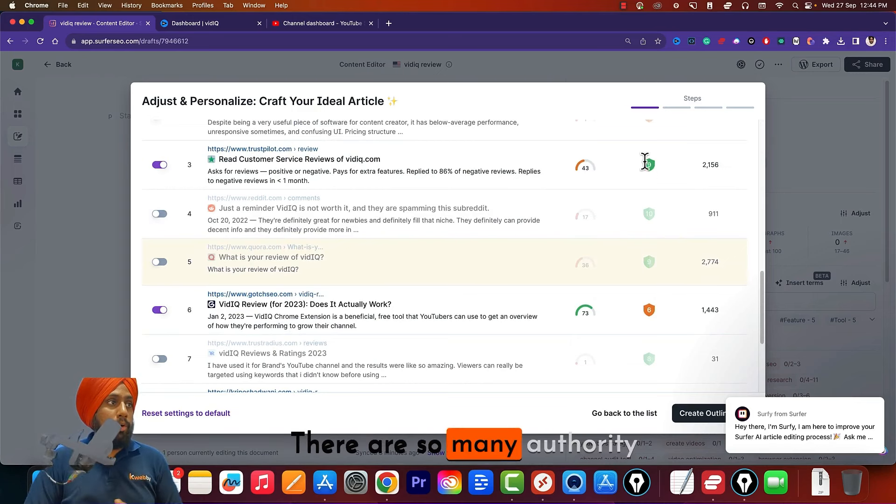
pyautogui.scroll(4, 646, 163)
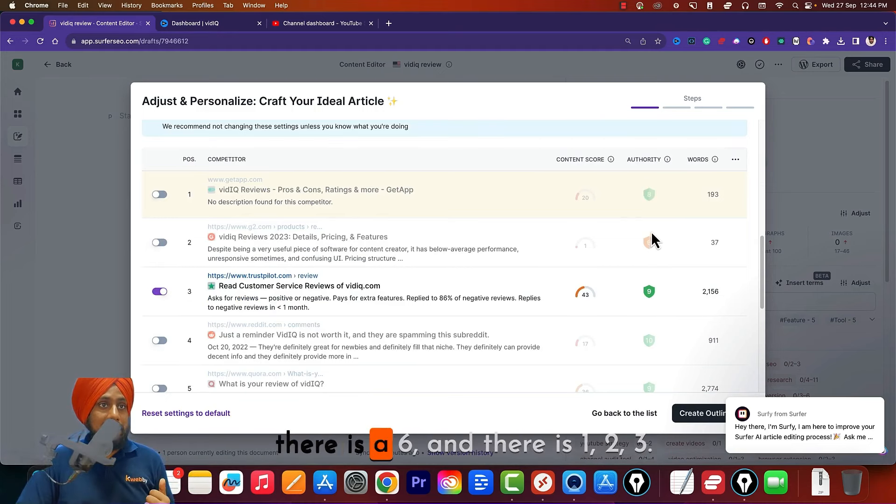
pyautogui.scroll(-3, 641, 279)
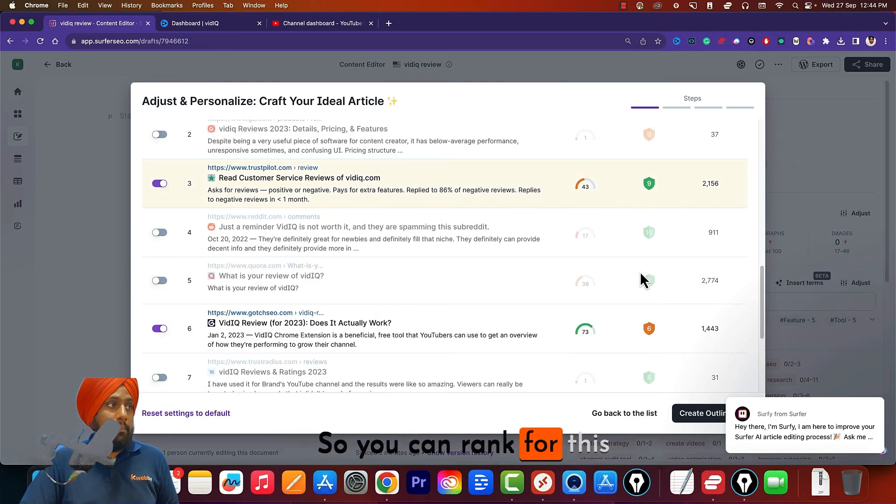
pyautogui.scroll(-5, 641, 276)
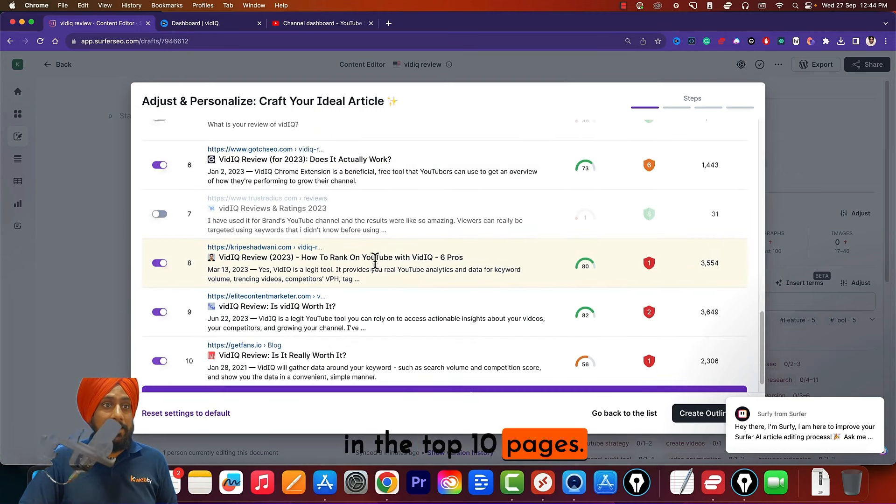
pyautogui.scroll(10, 374, 259)
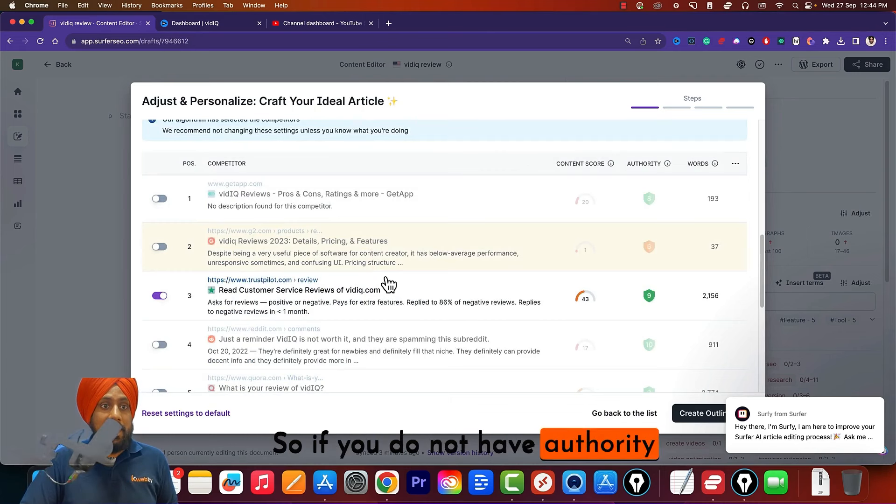
pyautogui.scroll(-8, 385, 284)
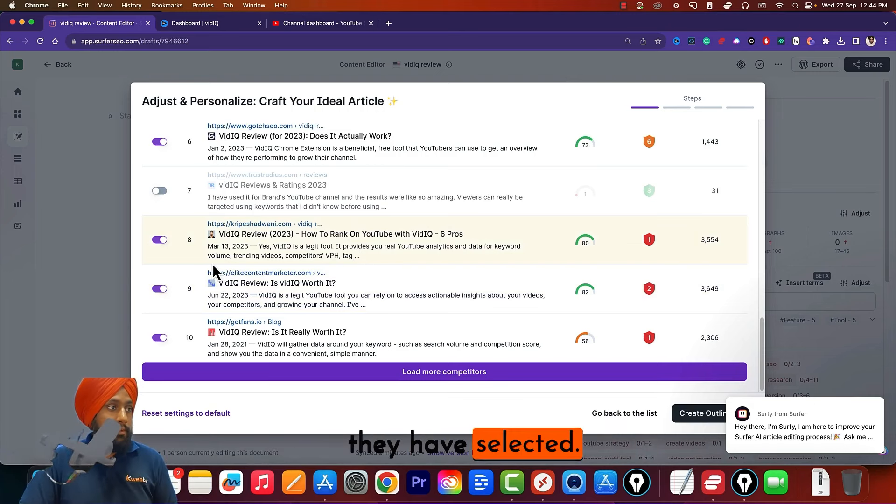
pyautogui.scroll(2, 213, 265)
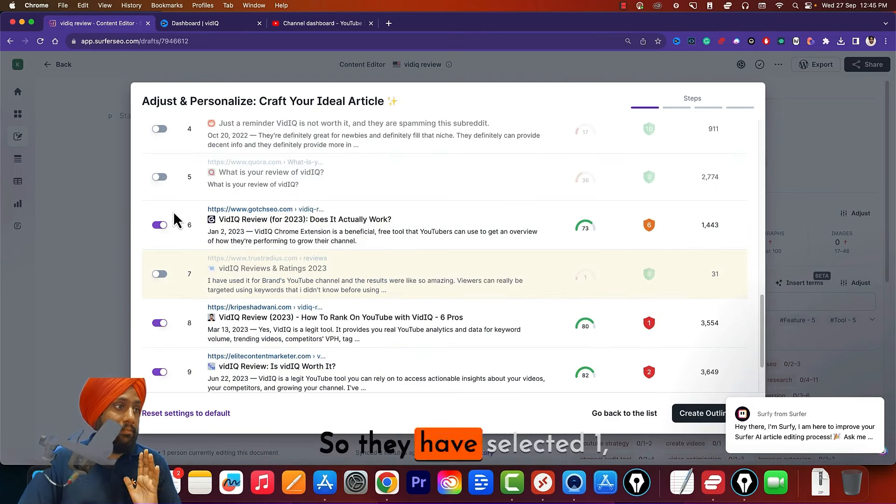
pyautogui.scroll(2, 177, 318)
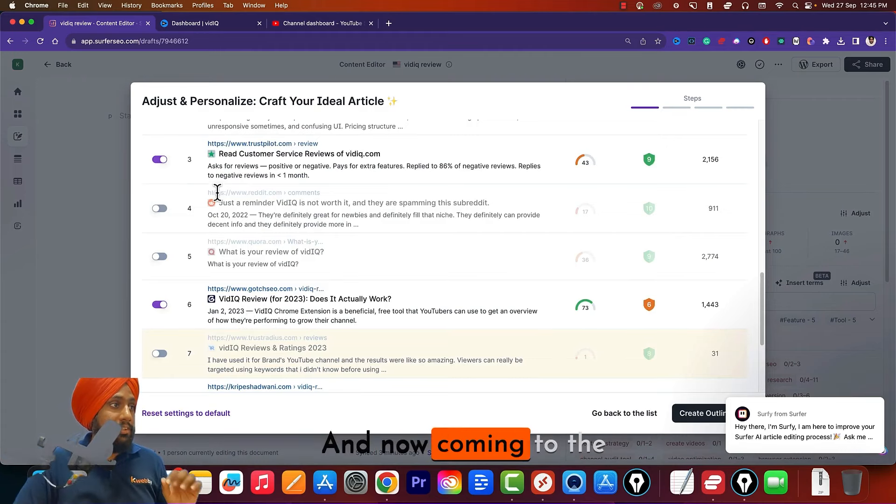
# - Turn on custom knowledge for the article and start editing its text field
pyautogui.scroll(10, 218, 219)
pyautogui.scroll(-1, 191, 215)
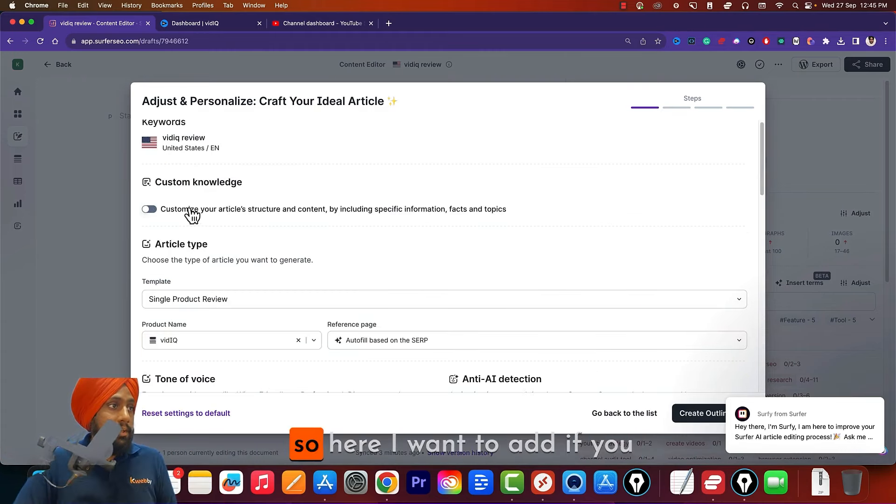
pyautogui.click(149, 209)
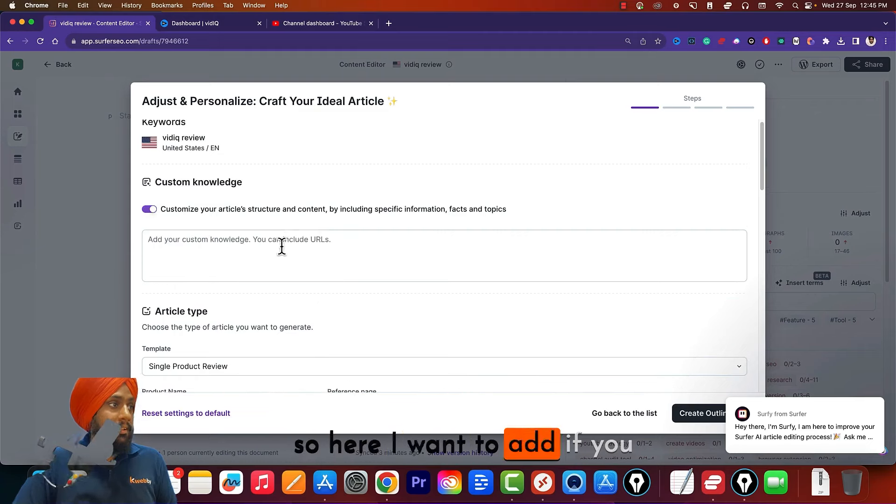
pyautogui.click(282, 246)
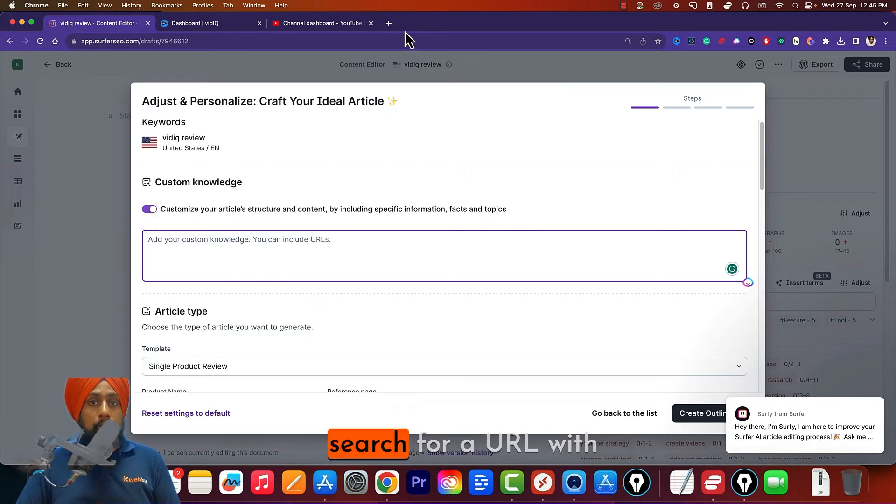
# - Search Google in a new tab for "youtube statistics for creator" and open the Influencer Marketing Hub YouTube statistics page
pyautogui.press('super+t')
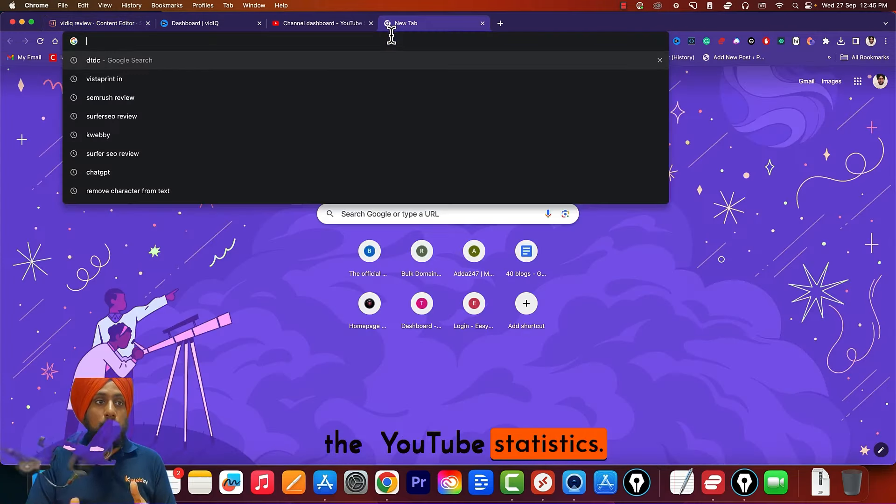
pyautogui.write('youtube statistics for creator')
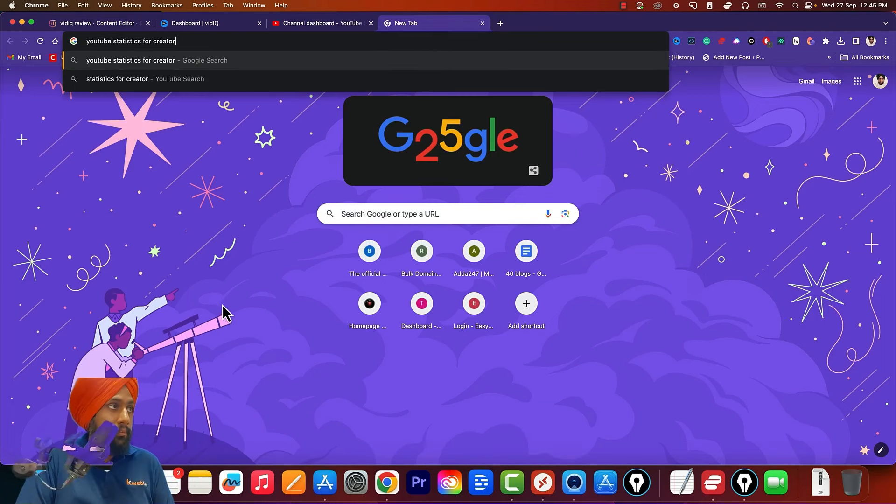
pyautogui.press('Return')
pyautogui.click(269, 253)
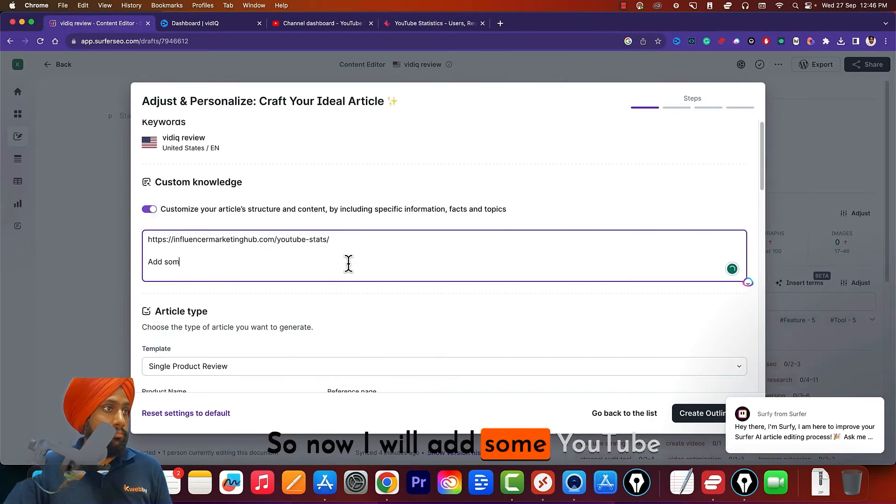
pyautogui.write('e youtube statistics at start with links')
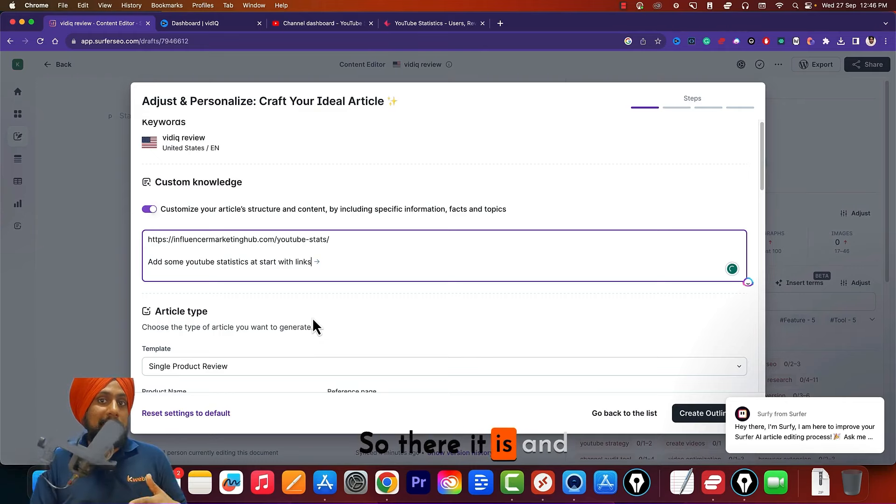
# - Check the article settings and load more organic competitors beyond position 10
pyautogui.scroll(-5, 313, 321)
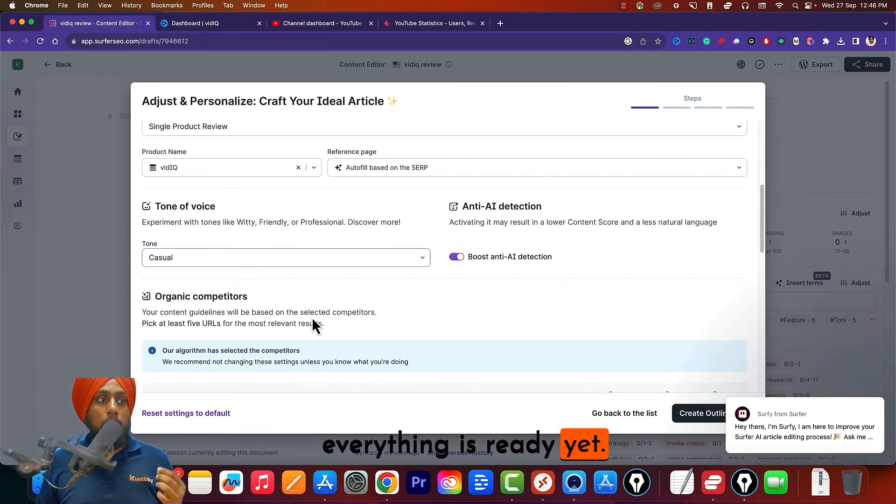
pyautogui.scroll(4, 311, 313)
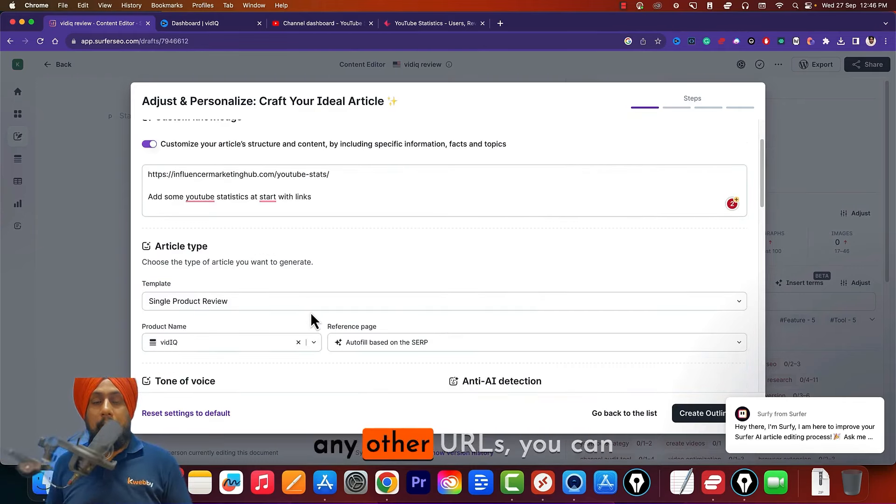
pyautogui.scroll(-10, 265, 282)
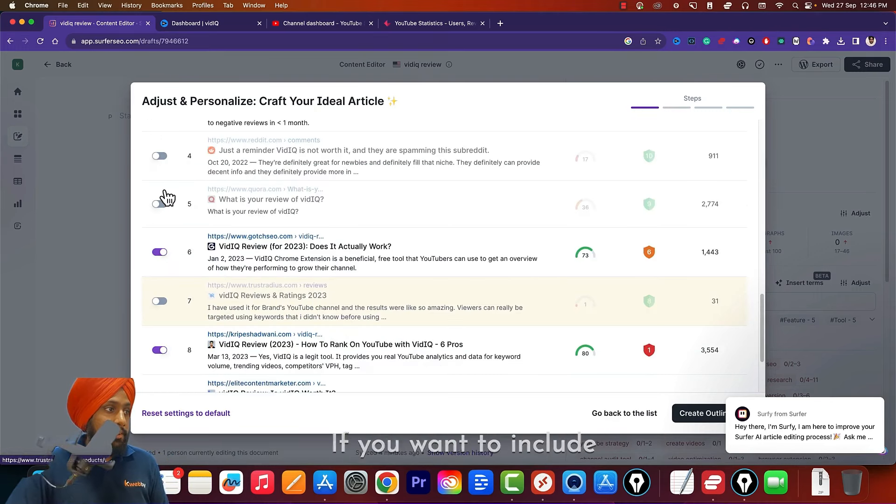
pyautogui.scroll(-3, 286, 182)
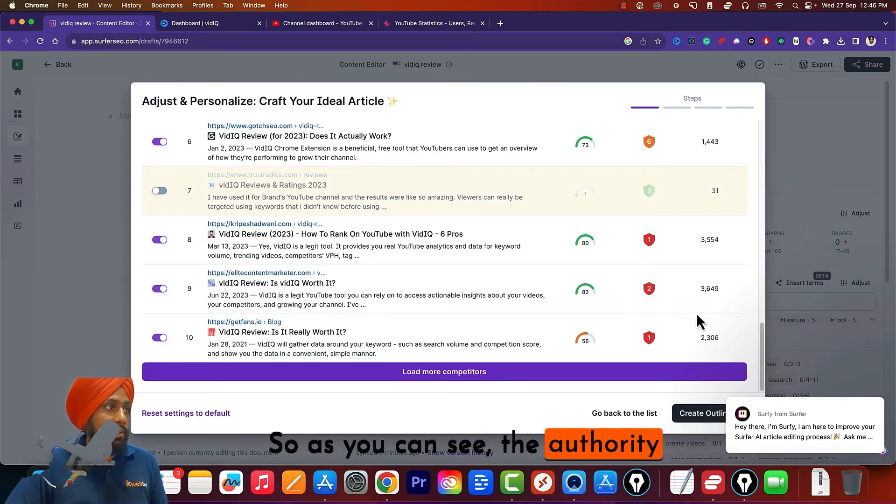
pyautogui.scroll(12, 686, 311)
pyautogui.scroll(-10, 700, 280)
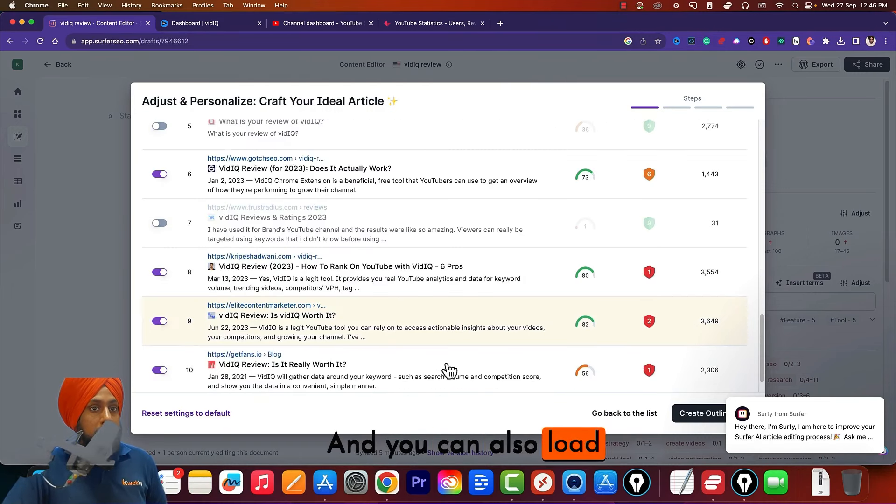
pyautogui.scroll(-1, 448, 372)
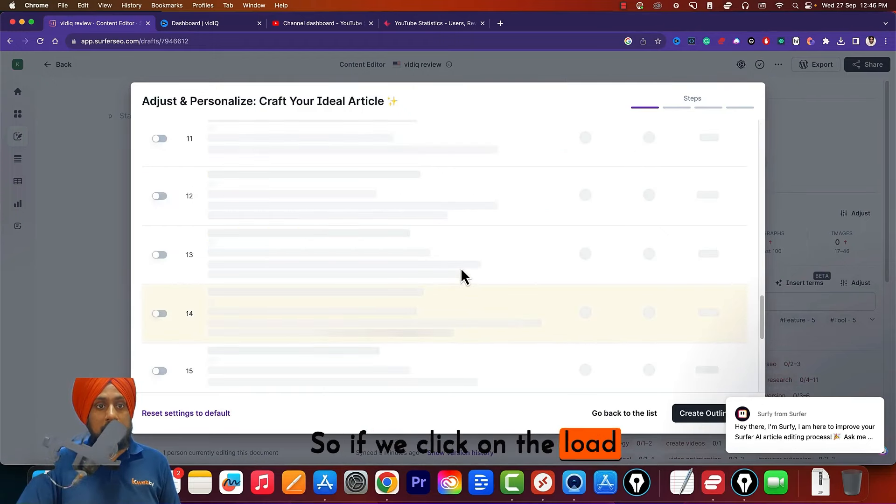
# - Compare the content scores and authority of the top ten competitors with those of the additionally loaded ones
pyautogui.scroll(1, 439, 287)
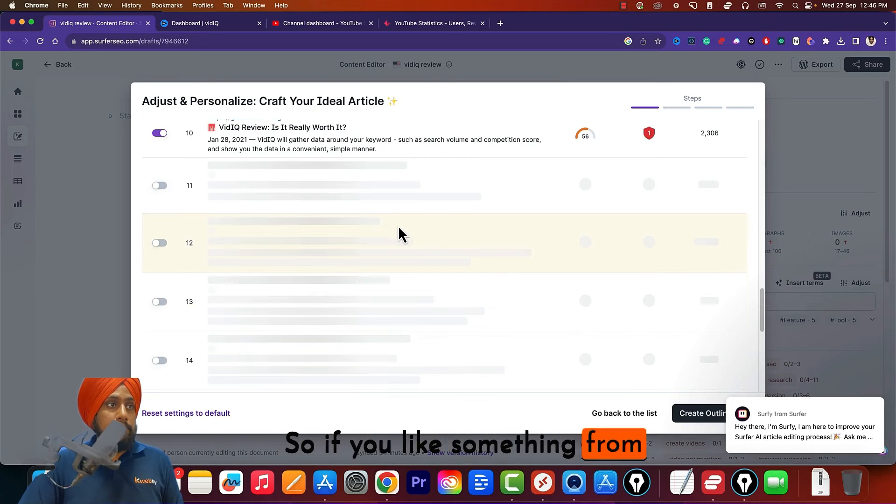
pyautogui.scroll(5, 407, 260)
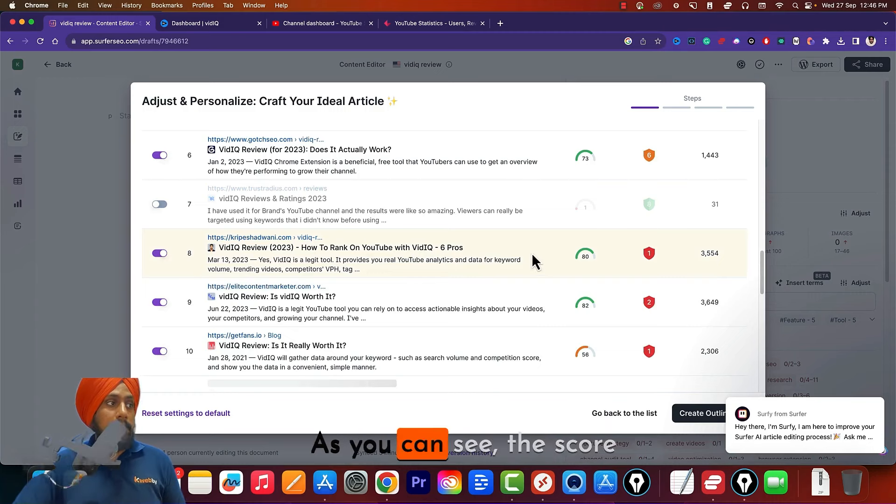
pyautogui.scroll(5, 533, 255)
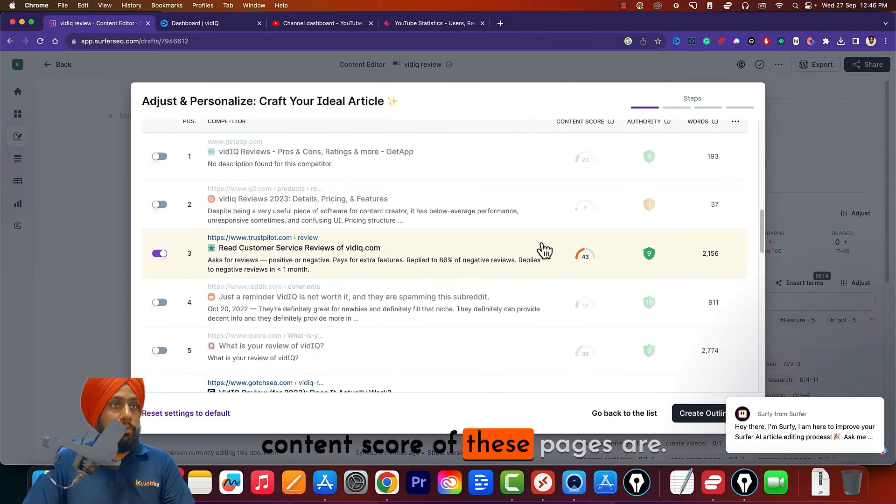
pyautogui.scroll(-3, 599, 299)
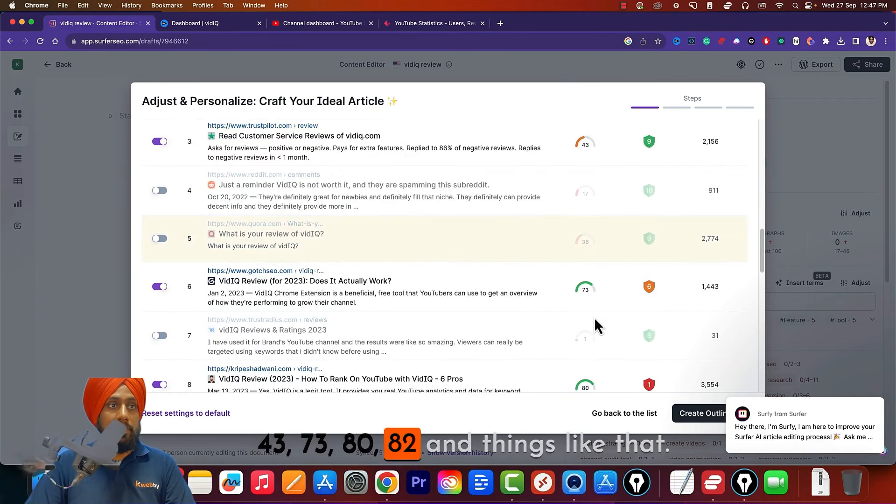
pyautogui.scroll(-3, 574, 310)
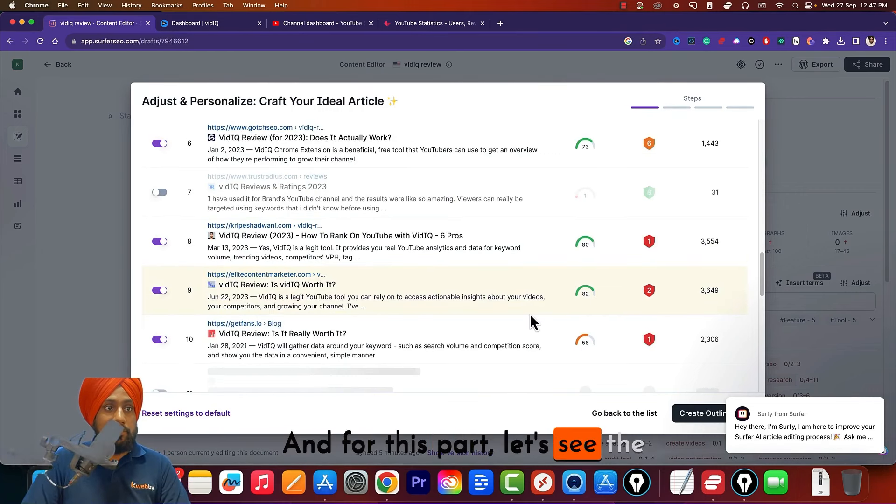
pyautogui.scroll(-2, 530, 314)
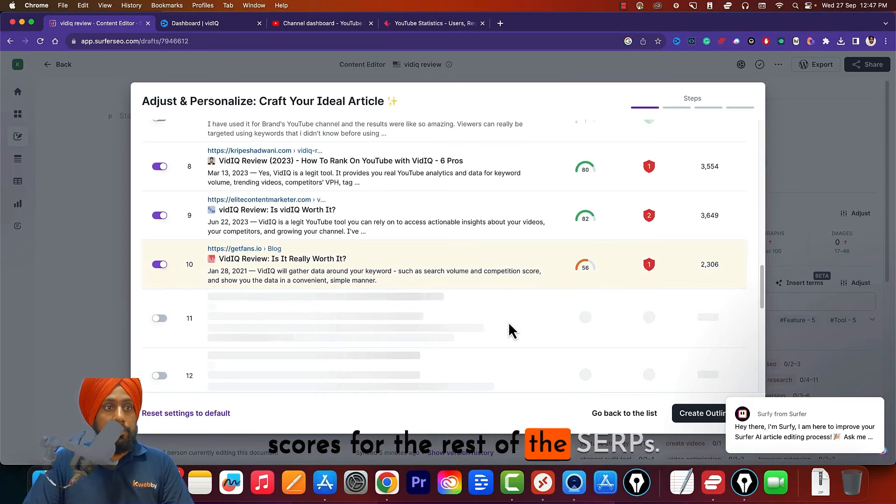
pyautogui.scroll(-2, 386, 256)
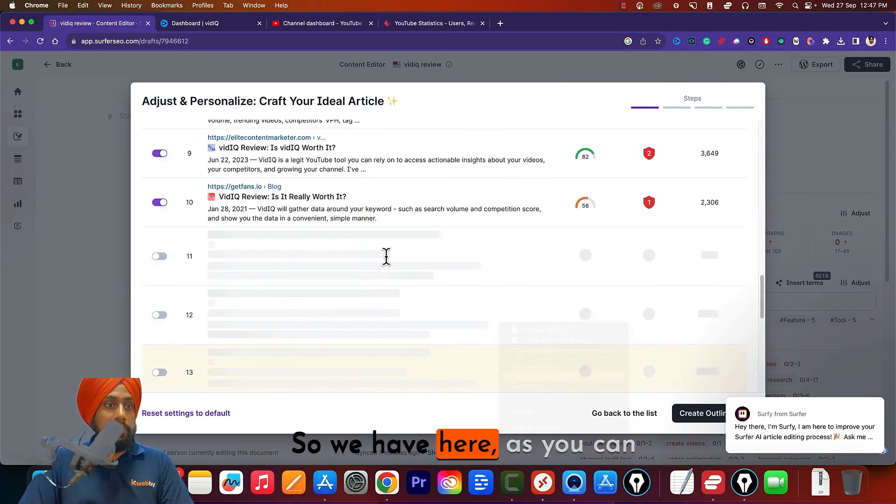
pyautogui.scroll(-5, 652, 187)
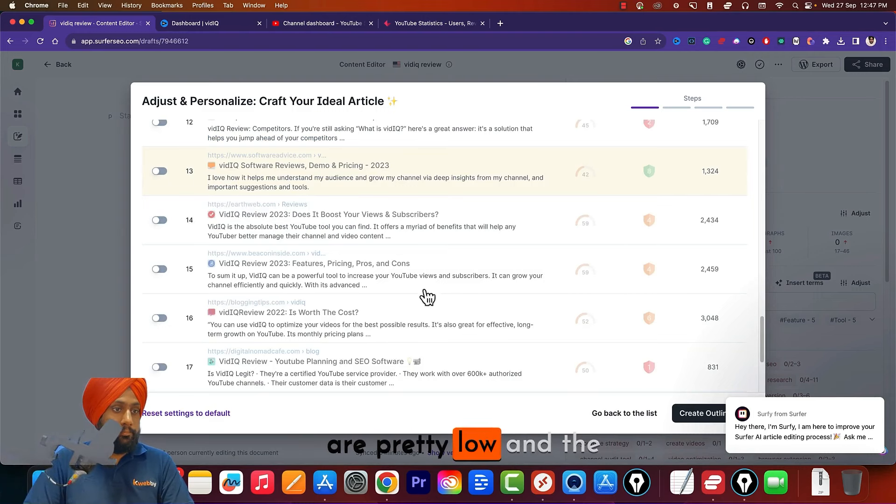
# - Finish checking the organic competitors, clear the Surfy notification and create the article outline
pyautogui.scroll(-4, 427, 297)
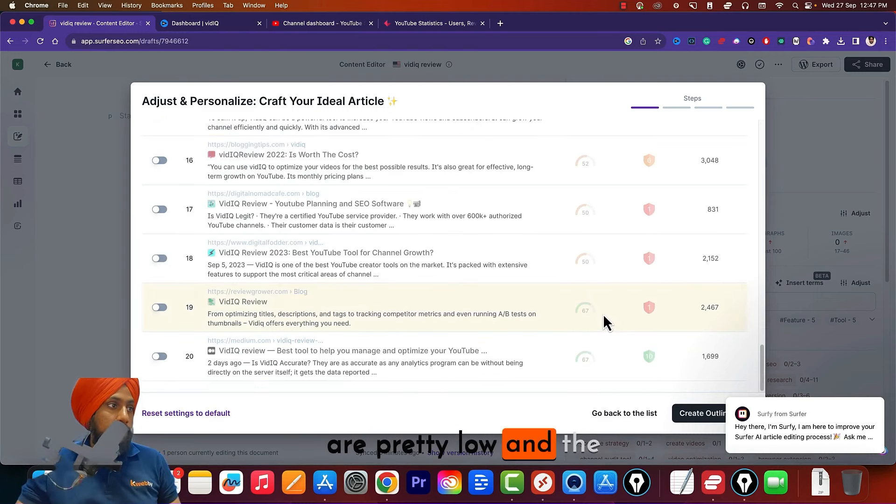
pyautogui.scroll(9, 598, 315)
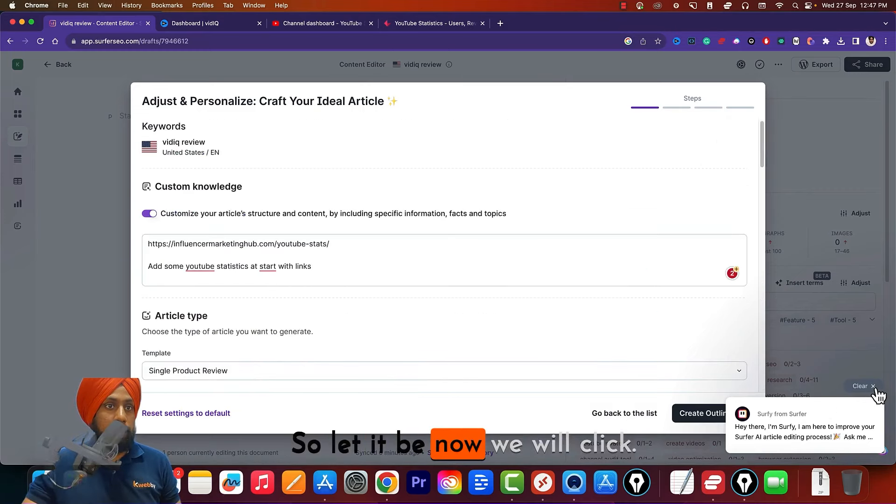
pyautogui.click(871, 386)
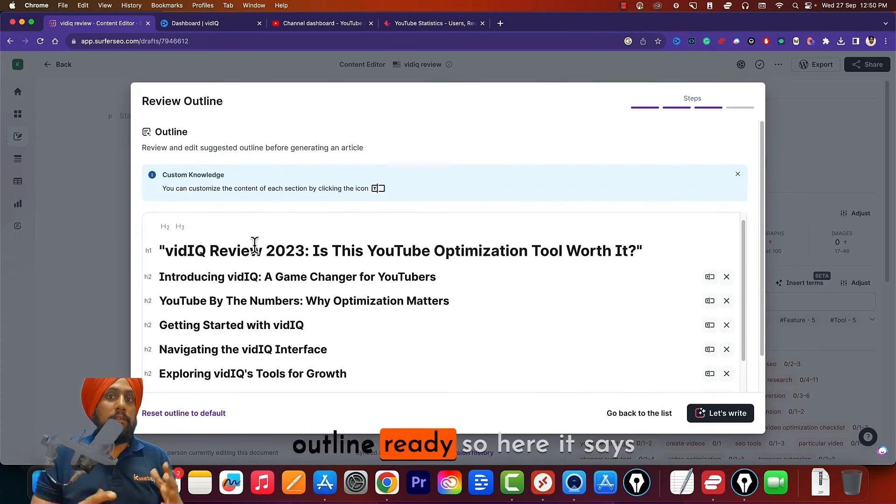
# - Review the suggested outline and add the H2 "Case Study - How VidIQ Helped Me Get 100k Views on Our Channel" after the introduction
pyautogui.scroll(-1, 276, 276)
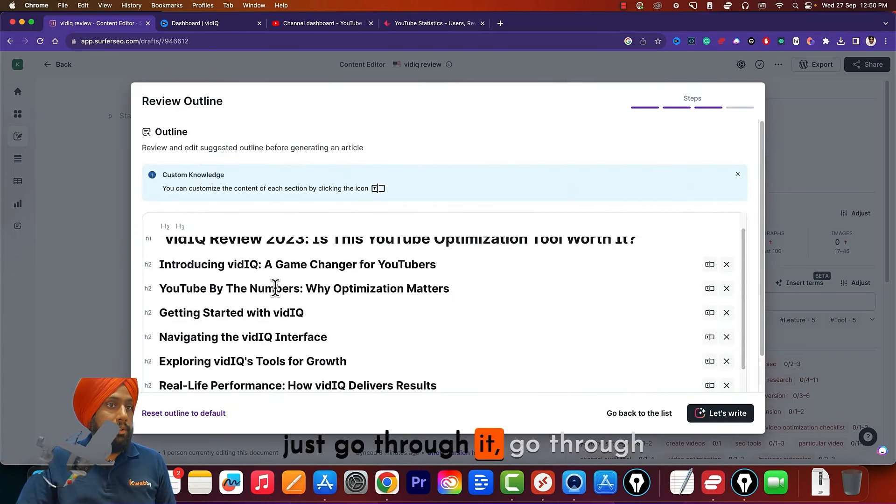
pyautogui.scroll(-3, 275, 288)
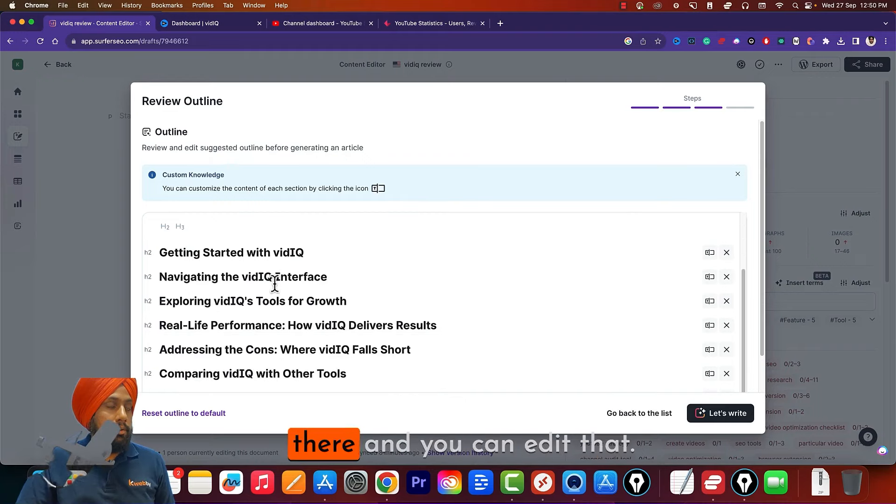
pyautogui.scroll(-1, 217, 260)
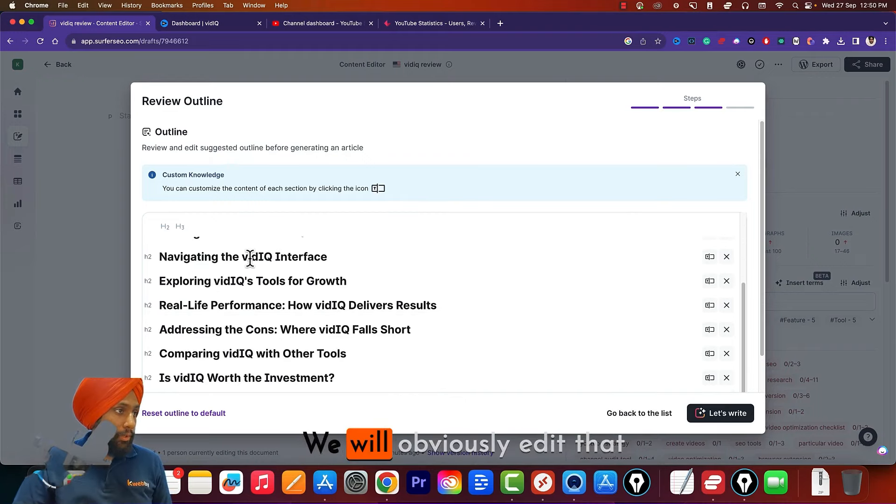
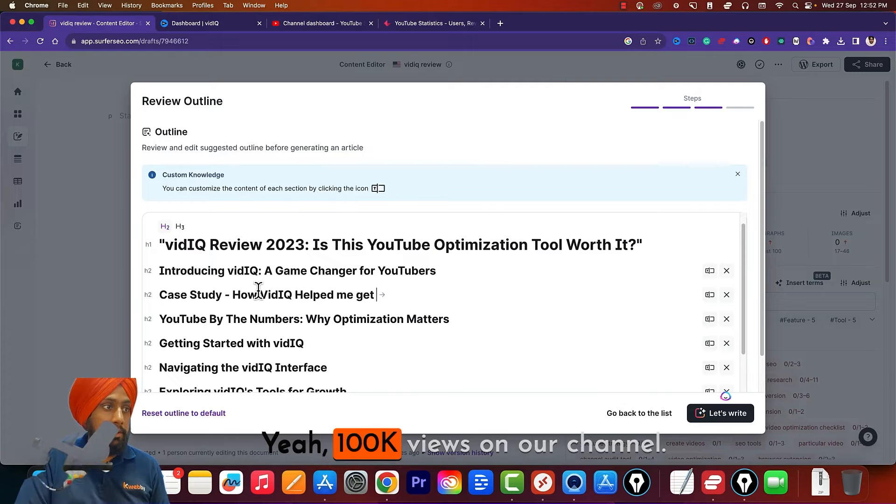
pyautogui.write('100k Views on Our Ch')
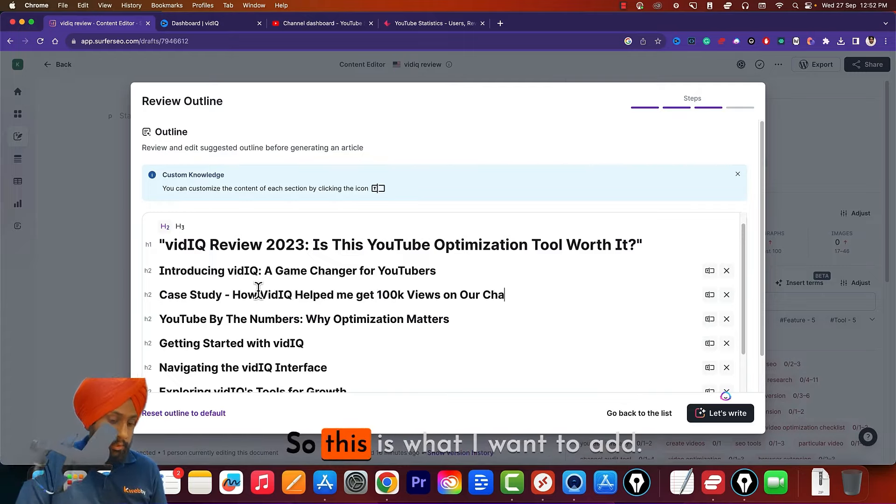
pyautogui.write('annel')
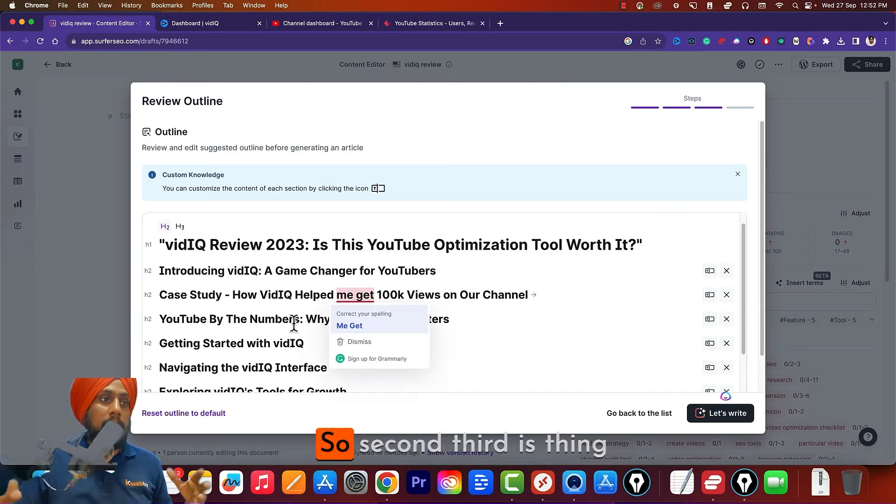
pyautogui.click(349, 325)
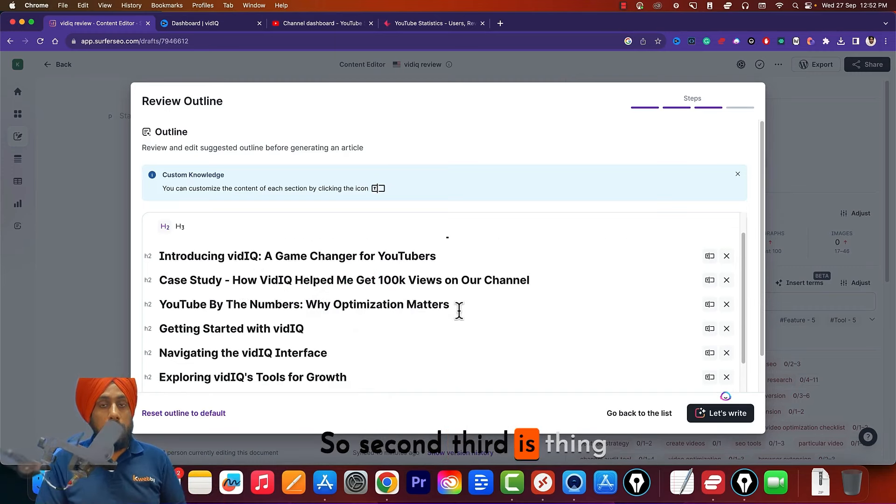
# - Shorten the heading "Navigating the vidIQ Interface" to "vidIQ Interface" and make it an H3 under "Getting Started with vidIQ"
pyautogui.scroll(-1, 309, 301)
pyautogui.click(309, 301)
pyautogui.doubleClick(225, 323)
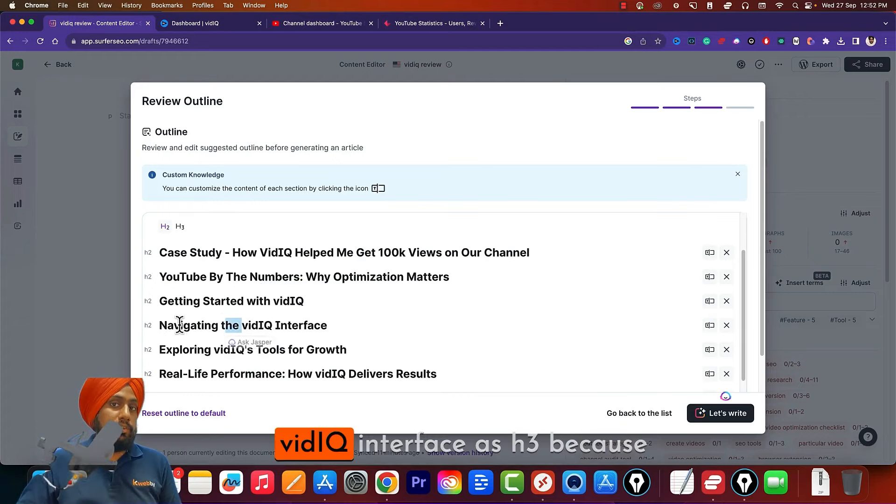
pyautogui.keyDown('shift'); pyautogui.click(162, 325); pyautogui.keyUp('shift')
pyautogui.press('BackSpace')
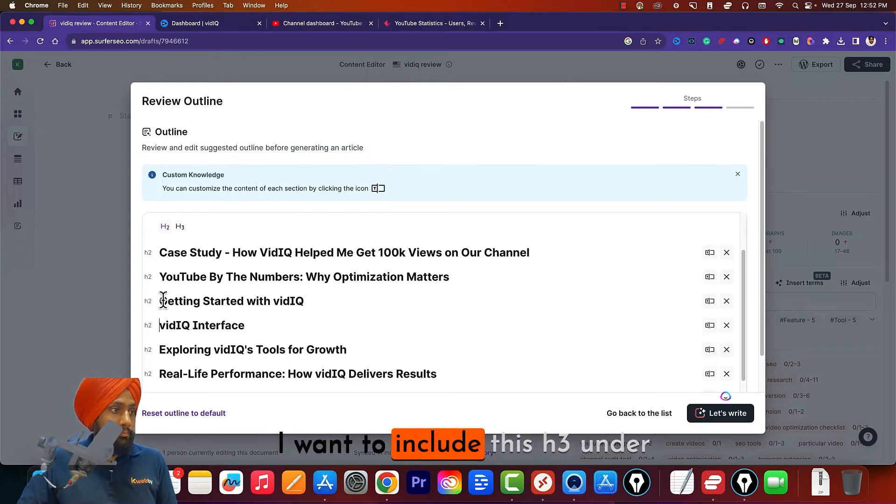
pyautogui.press('Tab')
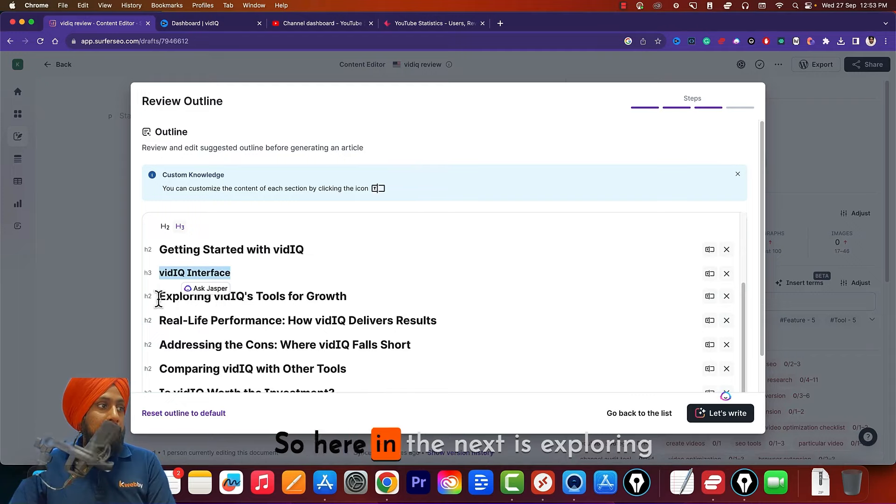
# - Rename the heading "Exploring vidIQ's Tools for Growth" to "vidIQ's Key Features"
pyautogui.click(242, 299)
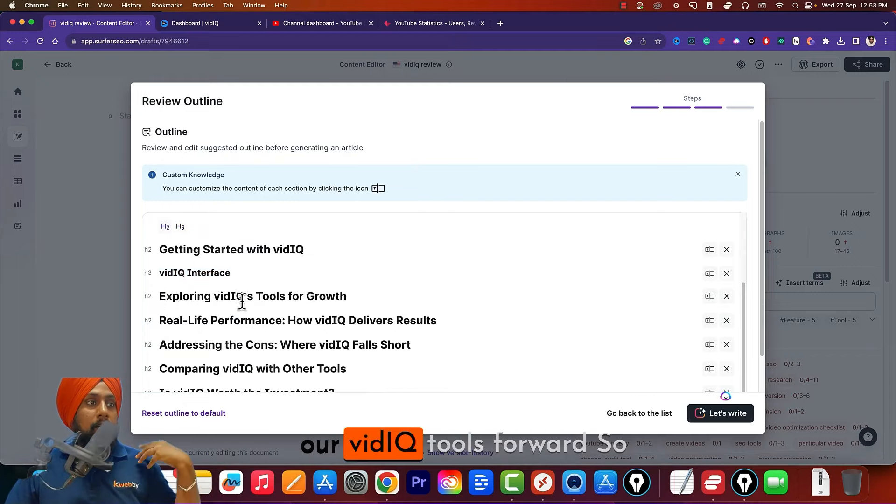
pyautogui.doubleClick(211, 297)
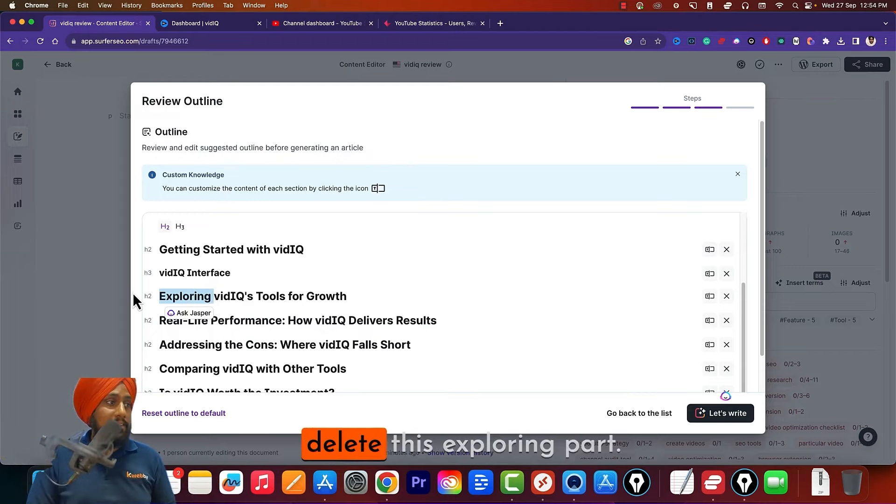
pyautogui.press('BackSpace')
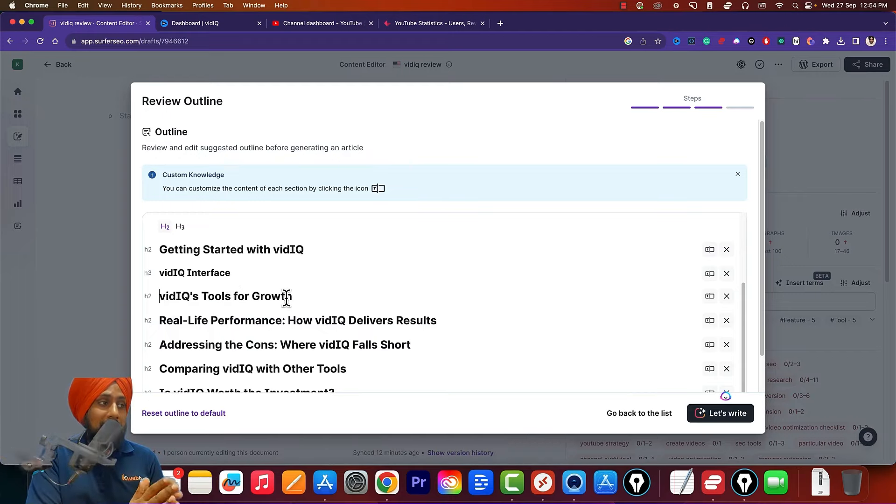
pyautogui.moveTo(293, 296); pyautogui.dragTo(231, 295)
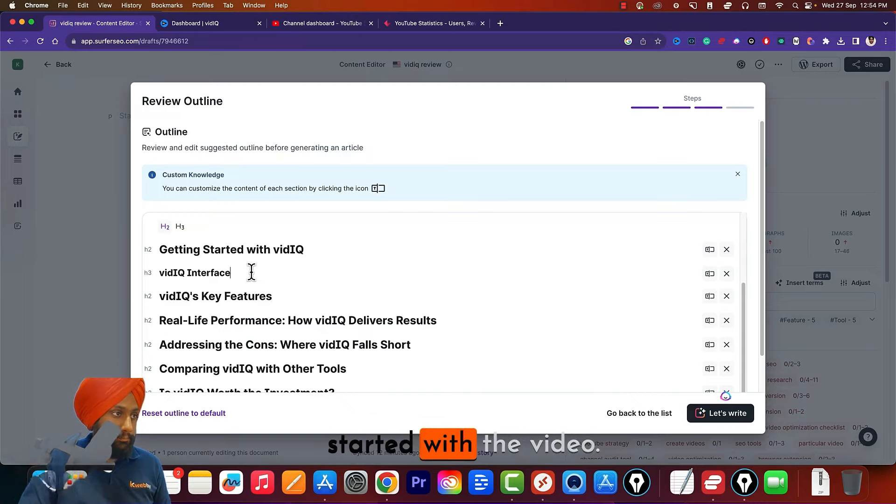
# - Add the H3 "Connect your YouTube Channel" below "vidIQ Interface"
pyautogui.press('Return')
pyautogui.write('Connect')
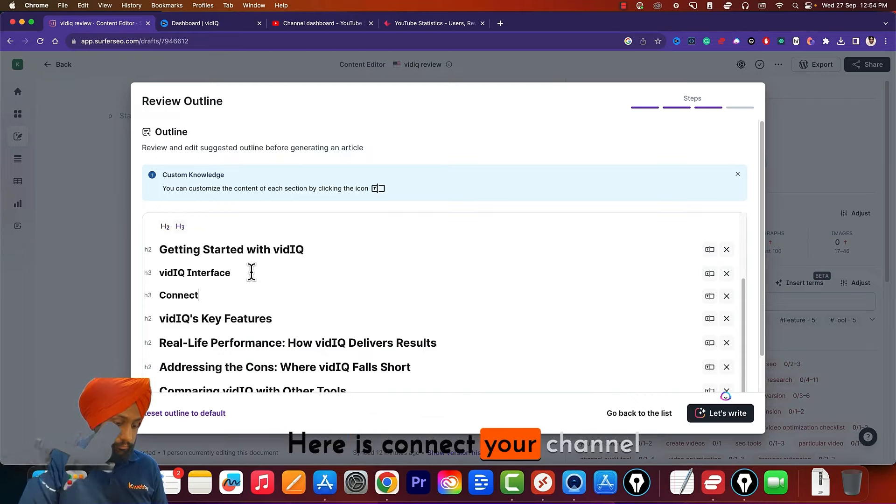
pyautogui.write(' your Youtube')
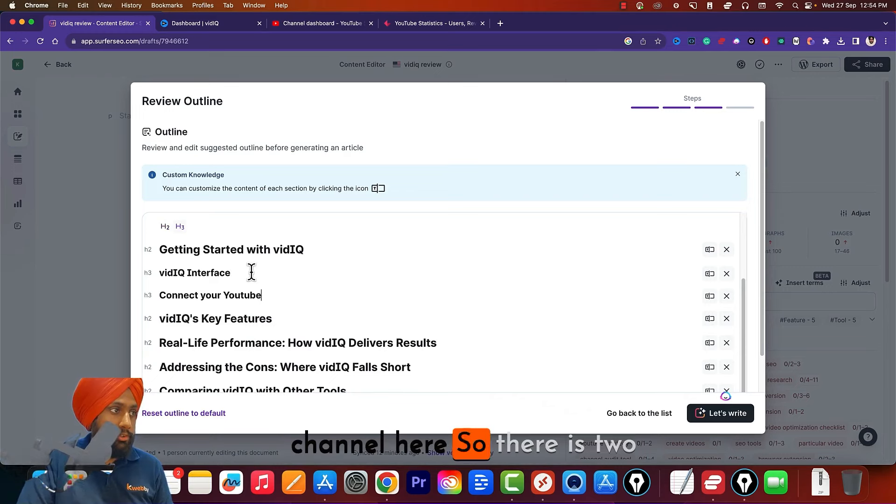
pyautogui.write(' Channel')
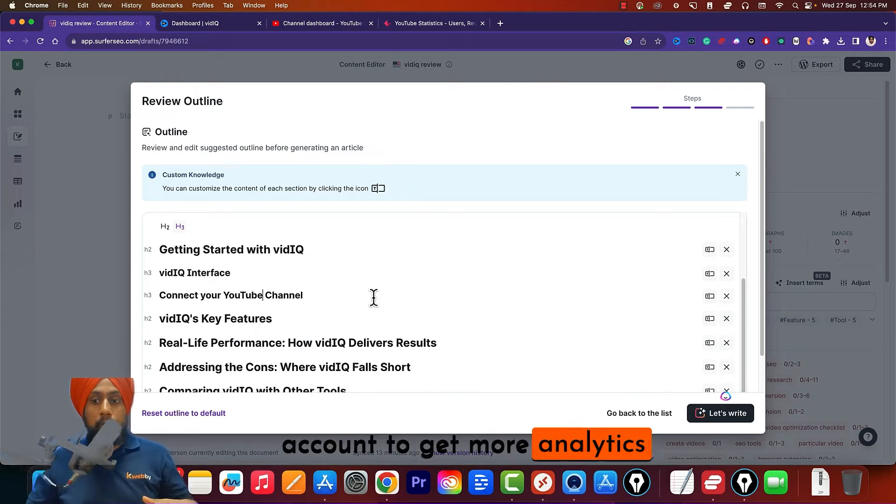
# - Insert an empty heading line below "vidIQ's Key Features" and look through the vidIQ dashboard for features to list
pyautogui.click(285, 318)
pyautogui.press('Return')
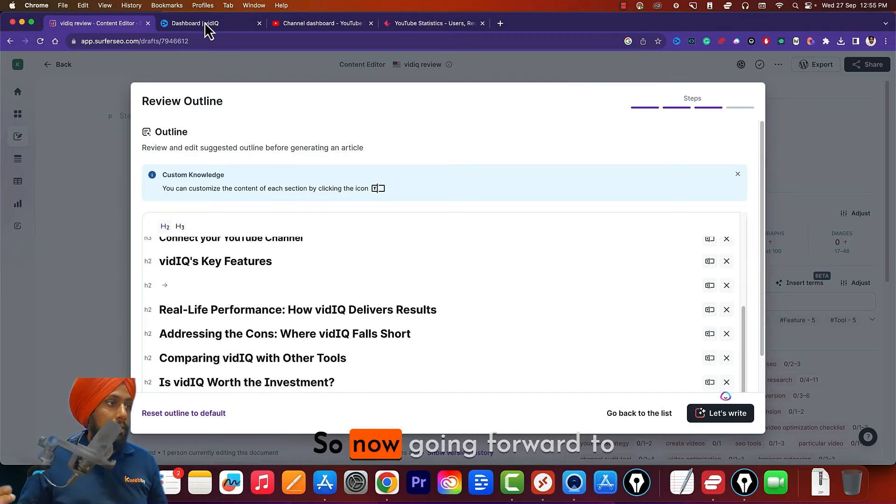
pyautogui.click(204, 22)
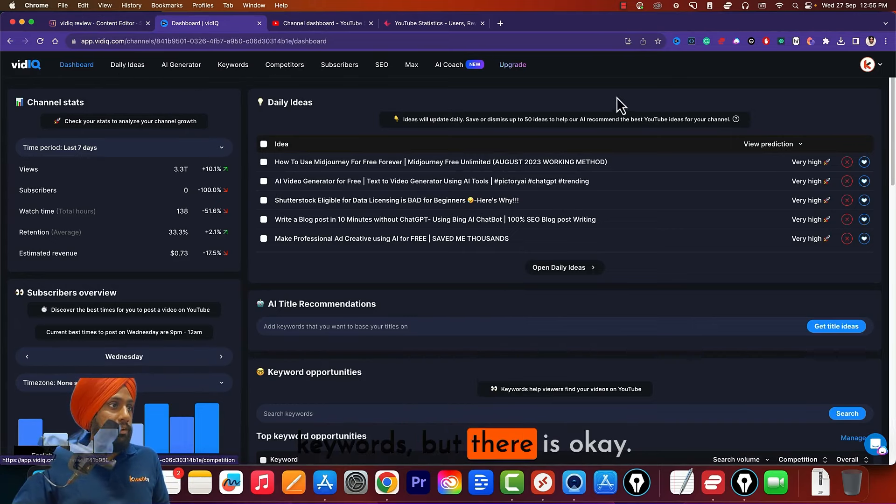
pyautogui.click(321, 24)
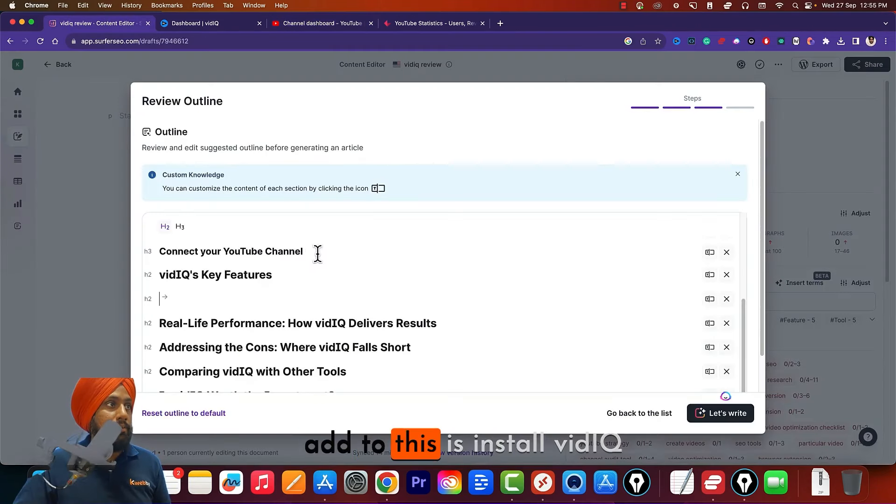
# - Add the H3 "Install Vidiq Chrome Extension" below "Connect your YouTube Channel"
pyautogui.press('Return')
pyautogui.write('Ins')
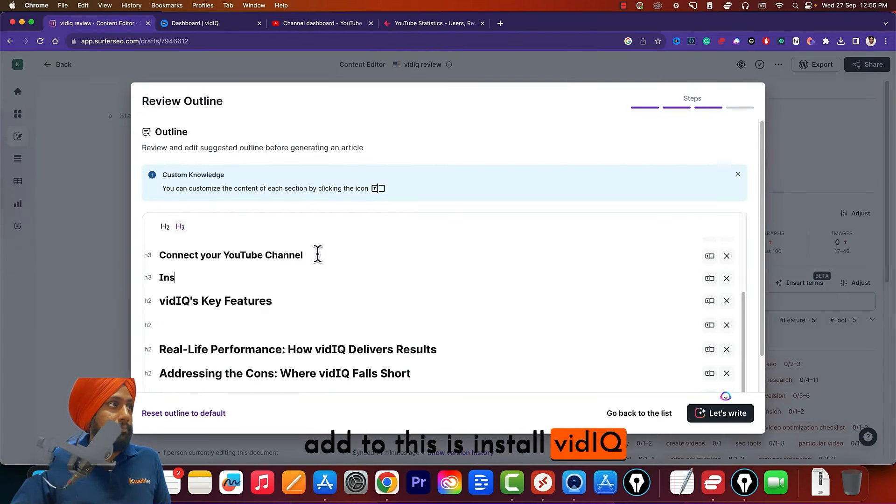
pyautogui.write('tall Vidiq Chrome Extens')
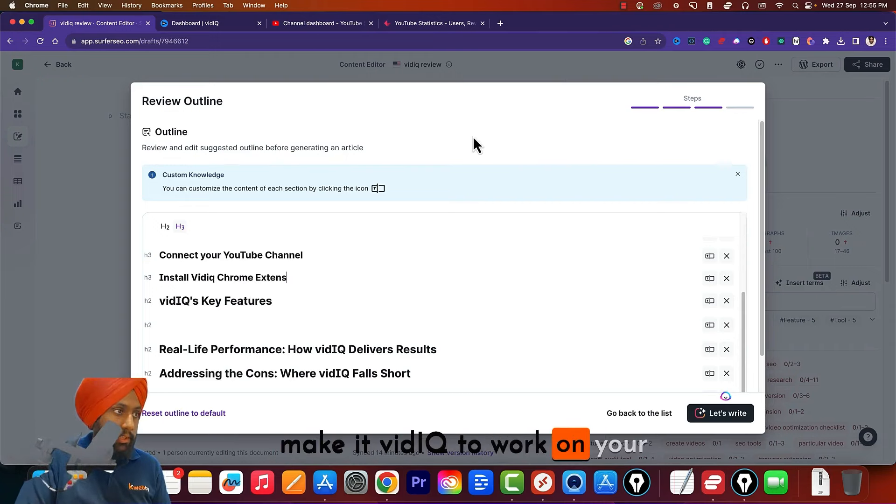
pyautogui.press('super+3')
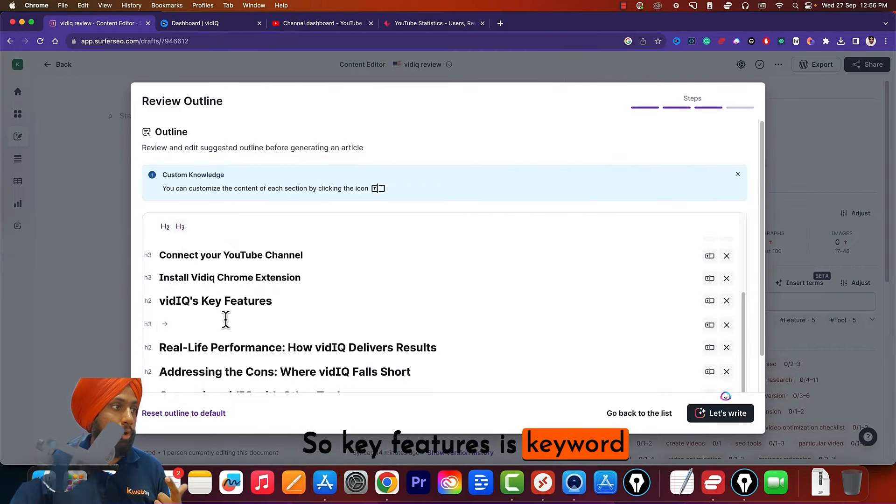
# - Add the H3 headings "Keyword Reasearch" and "Daily Ideas" under "vidIQ's Key Features"
pyautogui.write('Keyword Resea')
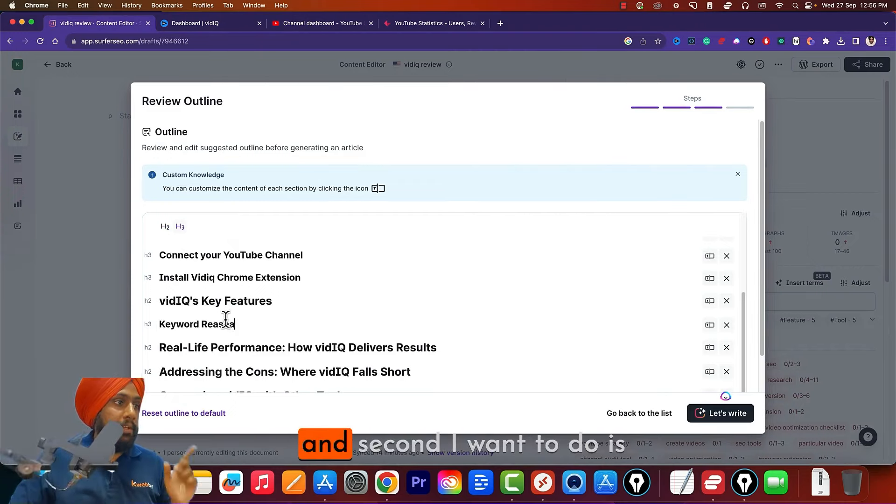
pyautogui.write('rch')
pyautogui.press('Return')
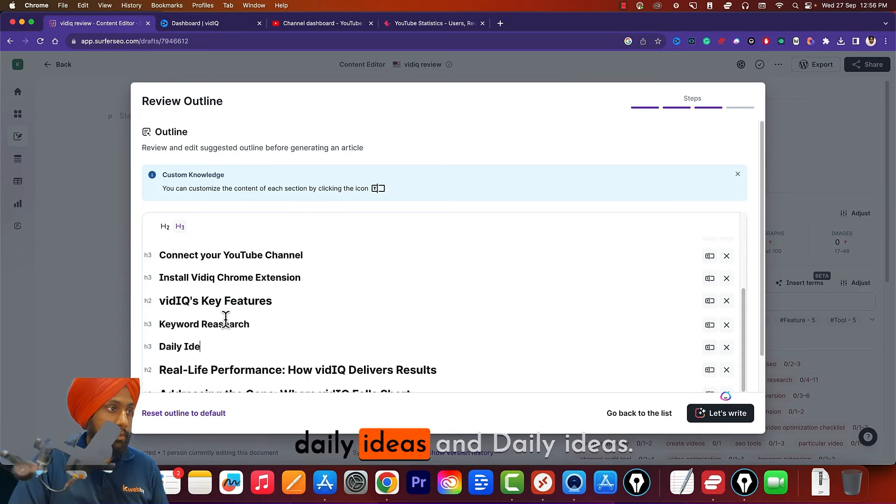
pyautogui.click(238, 24)
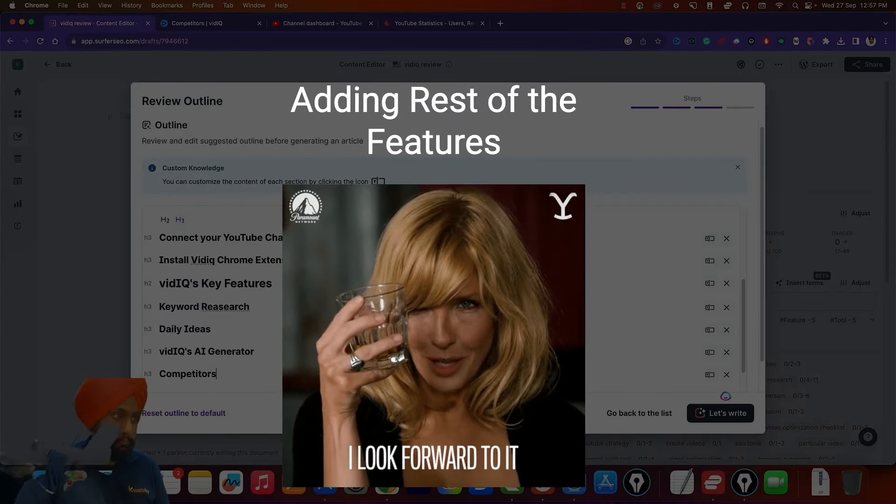
# - Extend the key features with the H3 headings "Competitors Research" and "Youtube Analytics", and check the vidIQ dashboard for further features
pyautogui.write('Research')
pyautogui.press('Return')
pyautogui.write('Youtube Analytics')
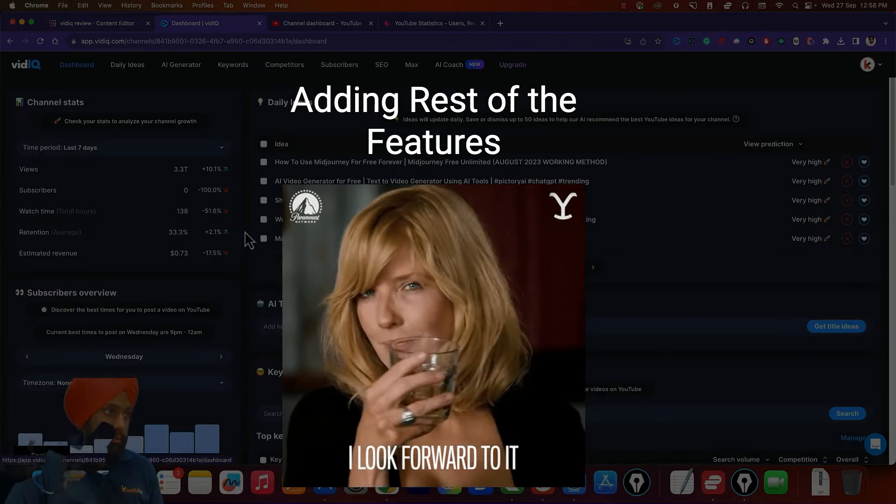
pyautogui.scroll(-4, 245, 231)
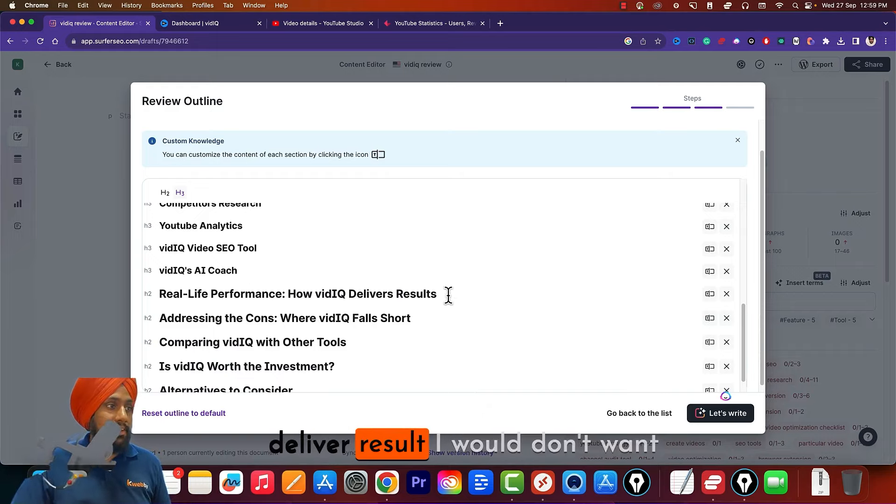
# - Delete the H2 "Real-Life Performance: How vidIQ Delivers Results" from the outline, checking it against the case study section near the start
pyautogui.tripleClick(159, 293)
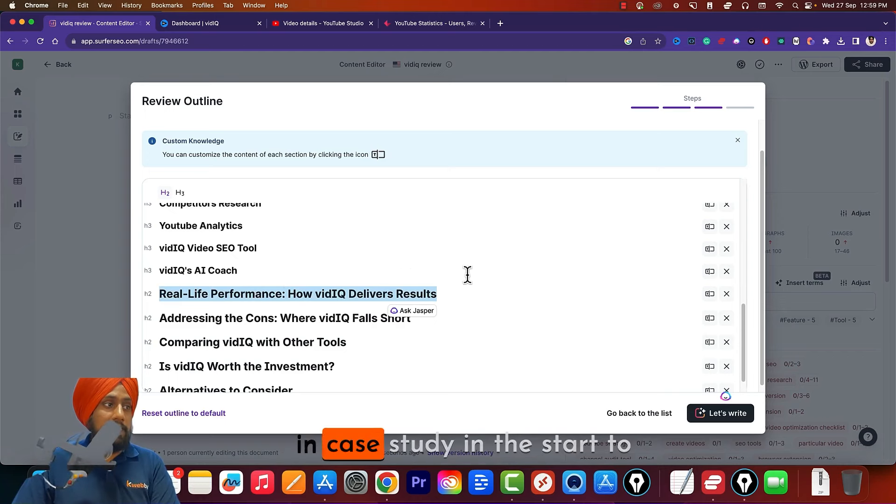
pyautogui.scroll(10, 466, 275)
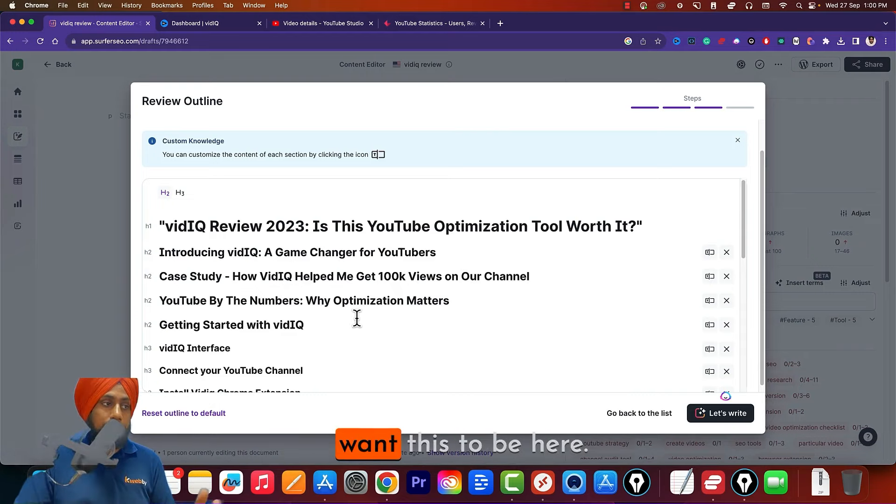
pyautogui.scroll(-10, 314, 317)
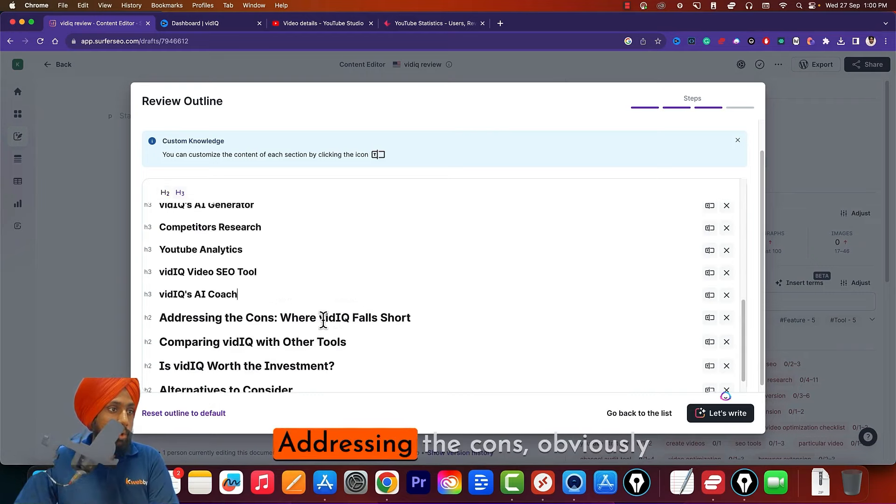
# - Add the H2 "vidIQ Pricing" below "Addressing the Cons: Where vidIQ Falls Short"
pyautogui.tripleClick(306, 312)
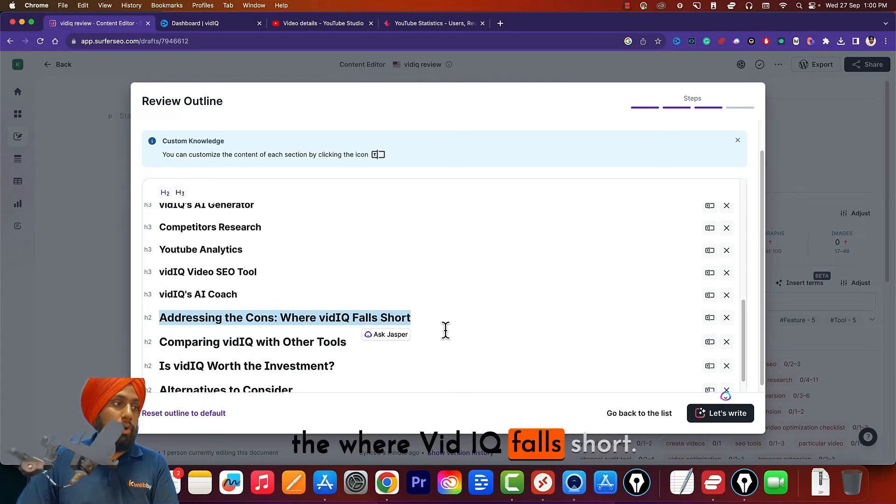
pyautogui.click(422, 320)
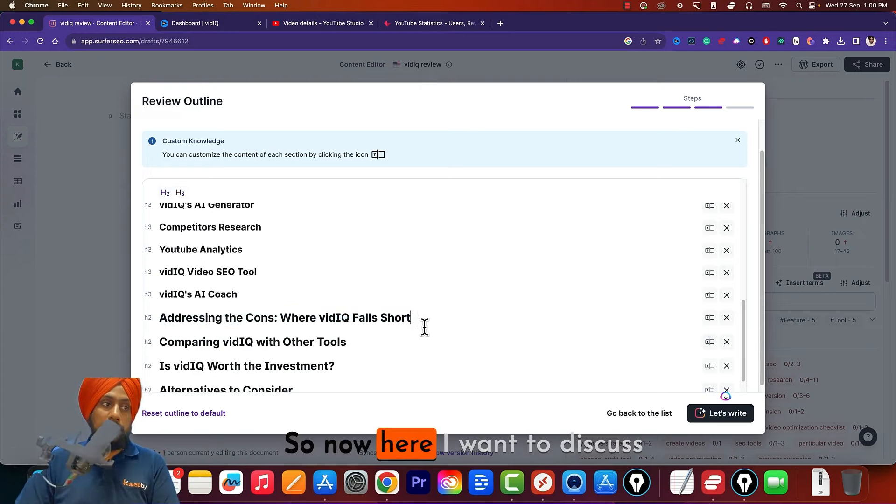
pyautogui.press('Return')
pyautogui.write('vid')
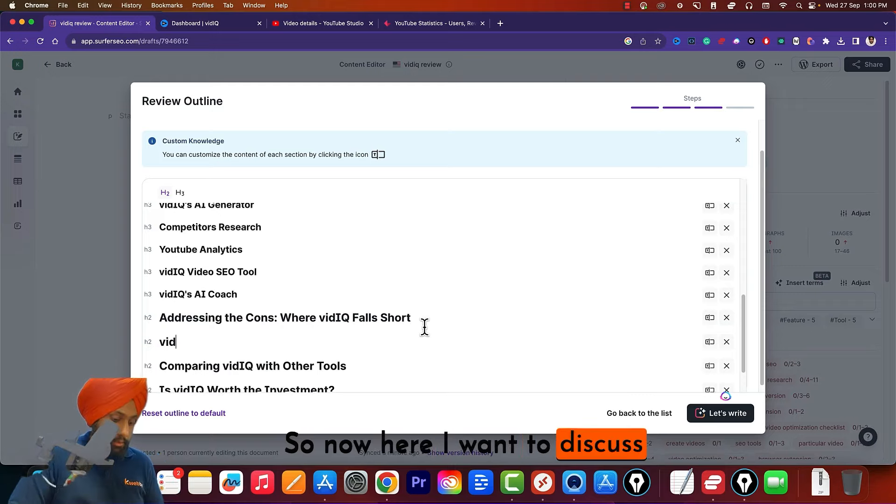
pyautogui.write('IQ Pricing')
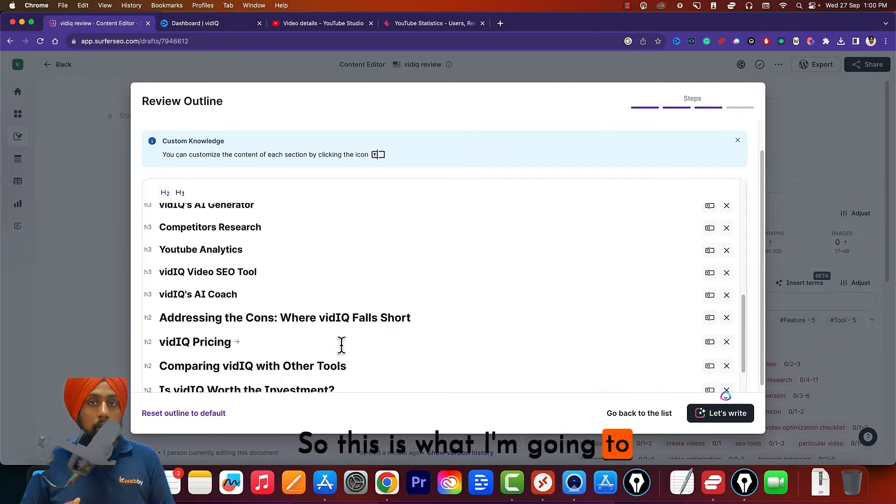
# - Change the H2 "Comparing vidIQ with Other Tools" to "vidIQ Alternatives" and the H2 "Alternatives to Consider" to "Final Thoughts"
pyautogui.scroll(-2, 289, 372)
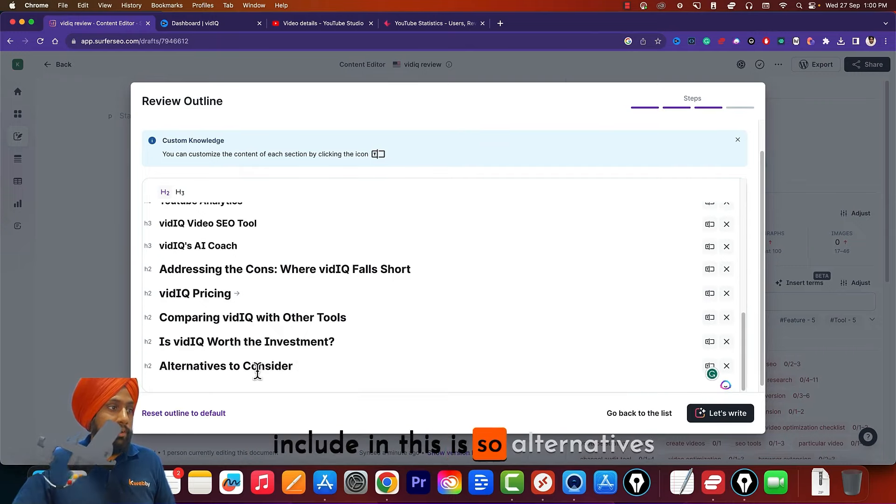
pyautogui.tripleClick(290, 365)
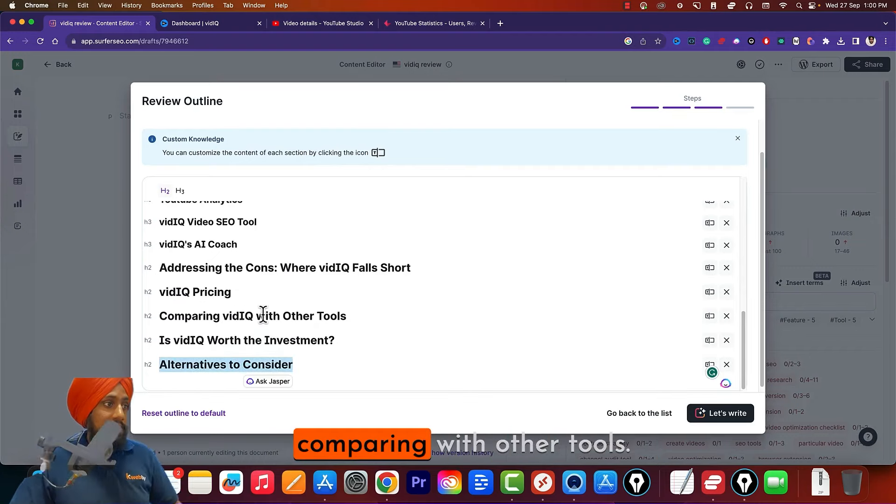
pyautogui.tripleClick(325, 316)
pyautogui.write('vidIQ Alternatives')
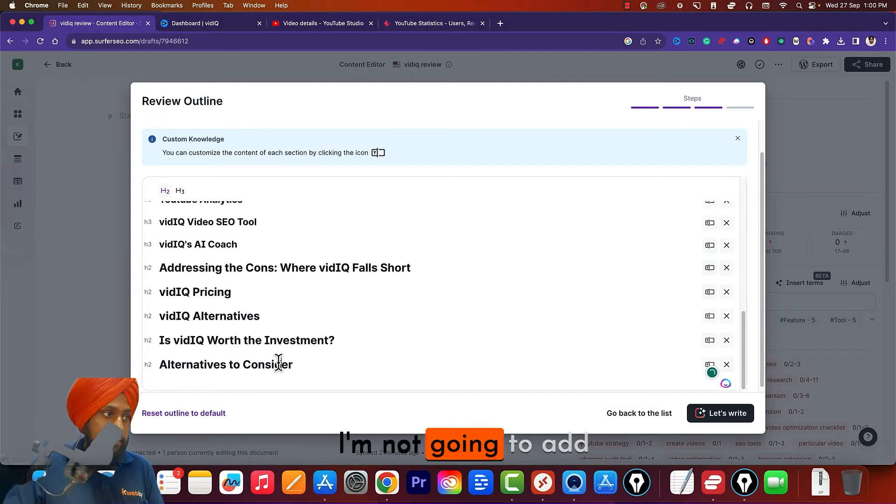
pyautogui.click(279, 364)
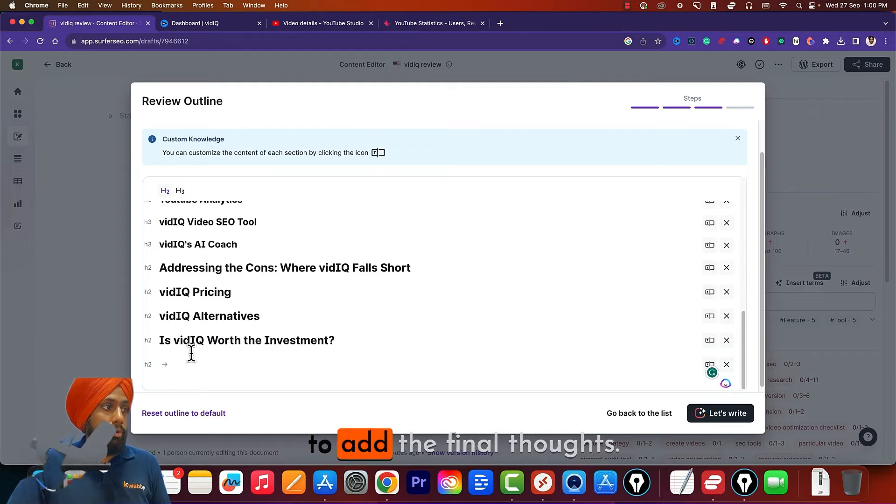
pyautogui.write('Final Thoughts')
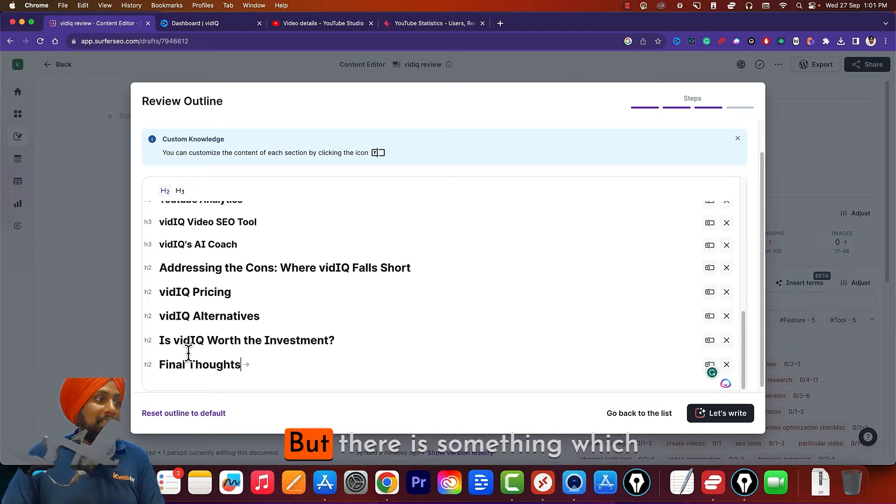
# - Search Google for "vidiq reviews" and add its related question "Is VidIQ com trustworthy?" as an H2 after "Final Thoughts"
pyautogui.press('Return')
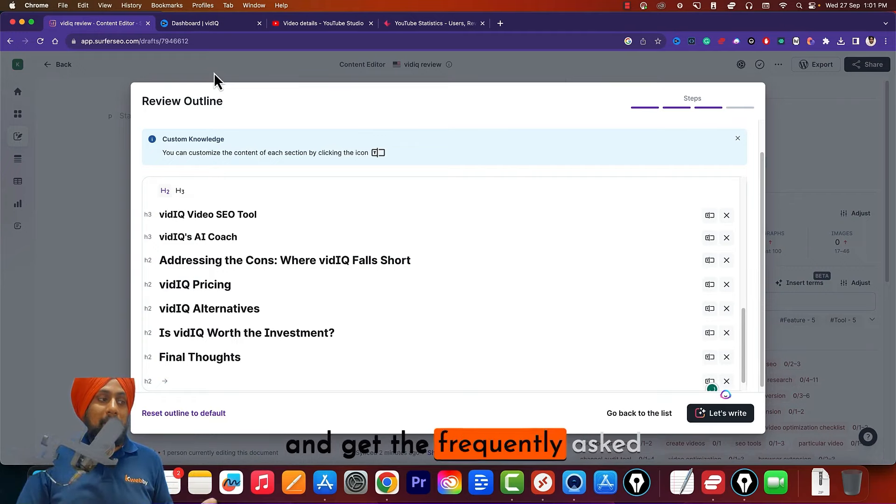
pyautogui.click(500, 24)
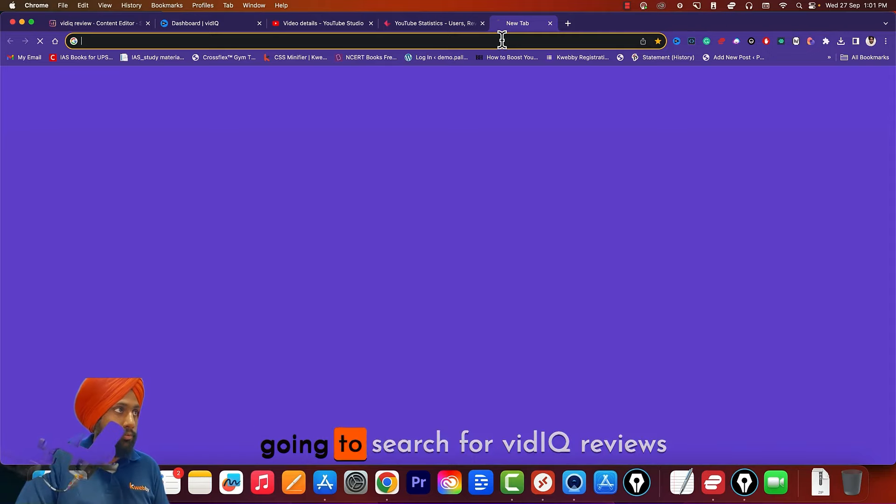
pyautogui.write('viqid reviews')
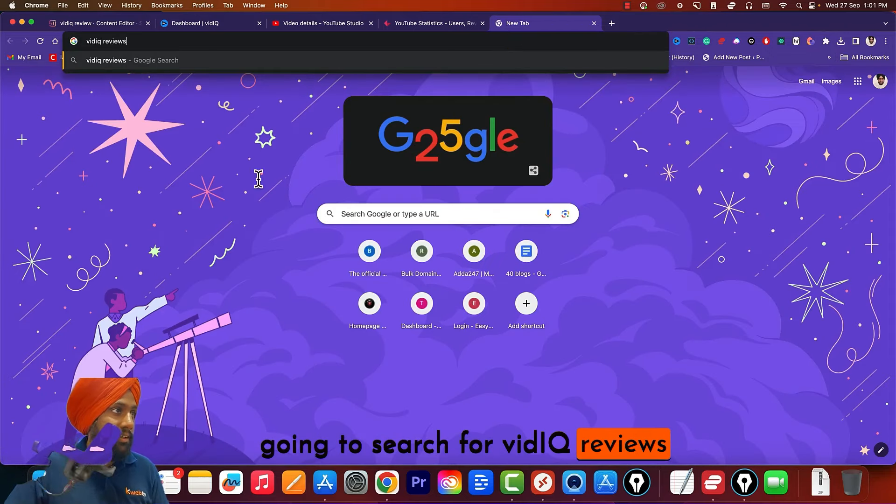
pyautogui.press('Return')
pyautogui.scroll(-5, 298, 205)
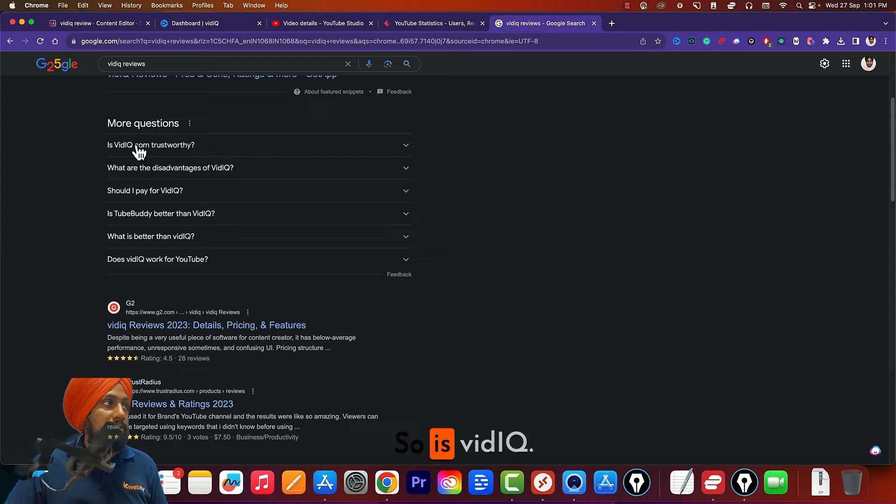
pyautogui.click(127, 24)
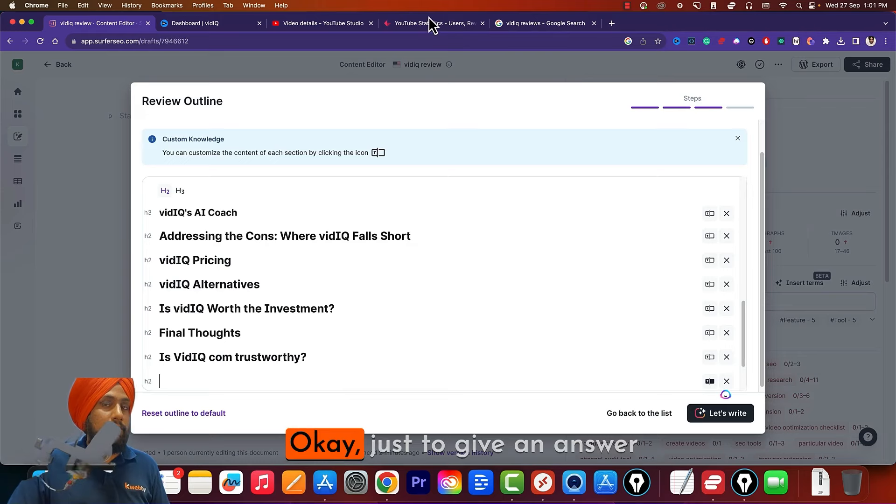
# - Add the H2 questions "Is TubeBuddy better than VidIQ?", "Is vidIQ completely free?", "What is SEO score in vidIQ?" and "Does vidIQ help you get more views?"
pyautogui.click(440, 23)
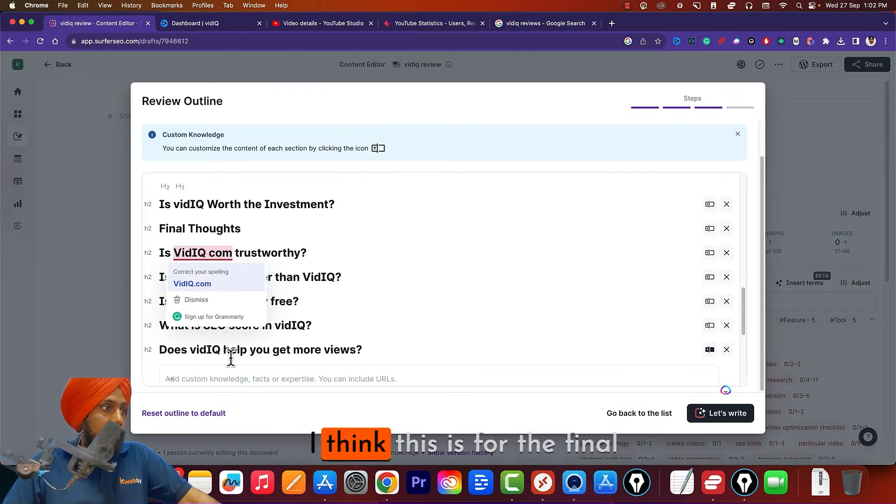
pyautogui.scroll(10, 231, 358)
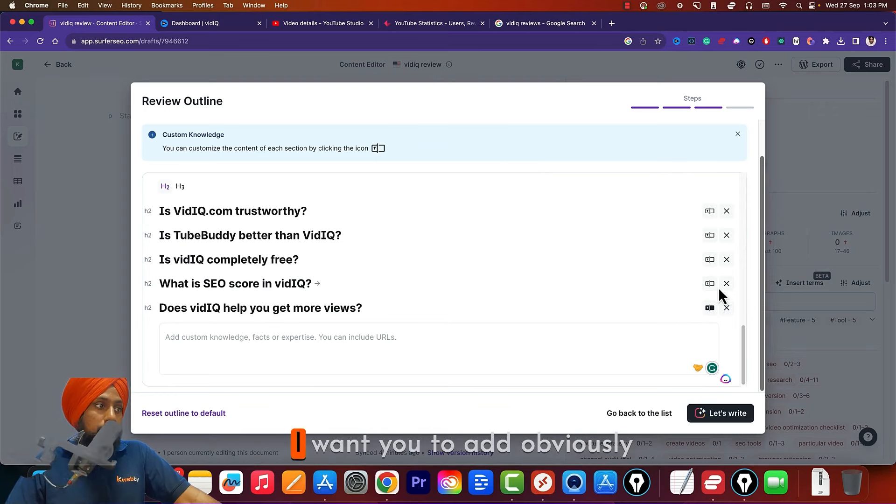
pyautogui.scroll(5, 410, 281)
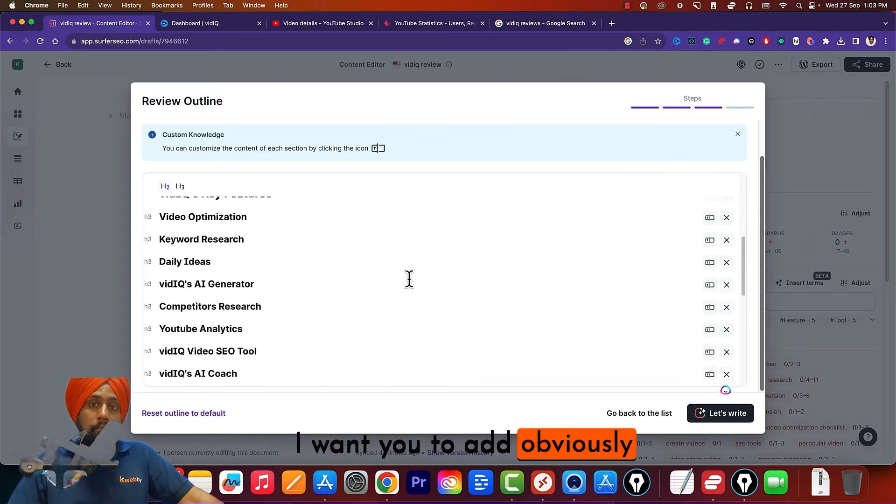
pyautogui.scroll(5, 408, 278)
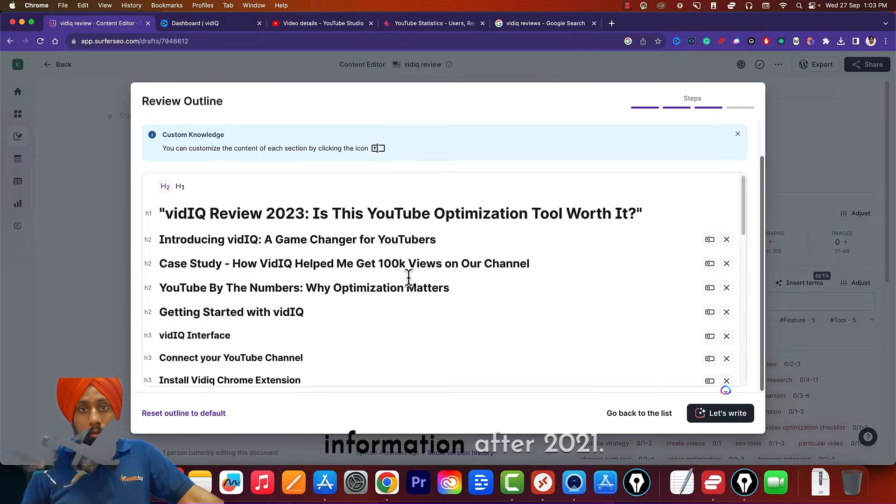
pyautogui.click(416, 25)
pyautogui.click(339, 39)
pyautogui.press('super+c')
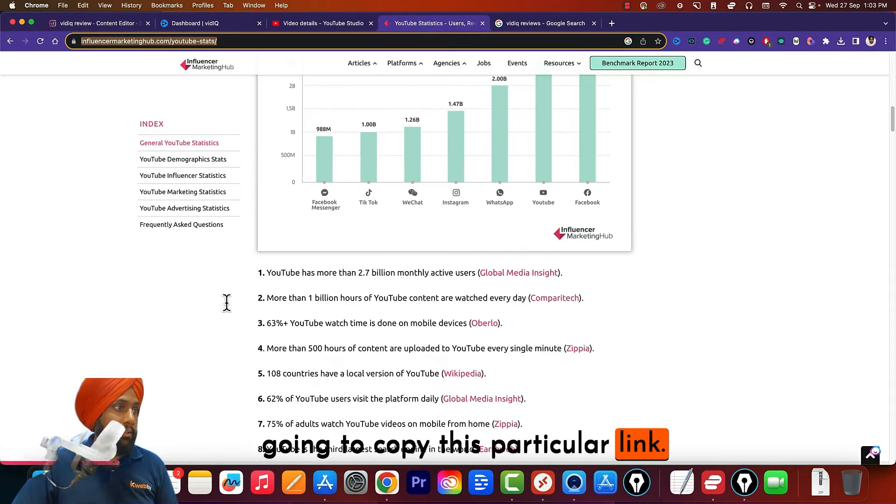
pyautogui.click(100, 23)
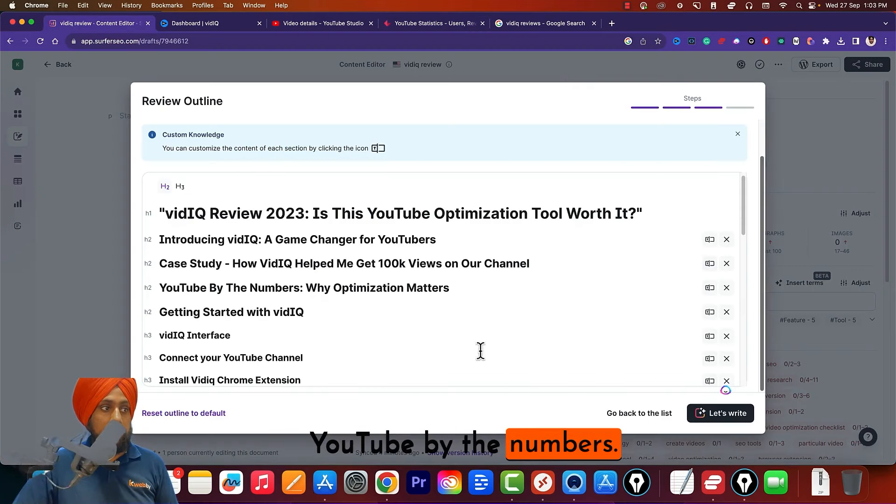
pyautogui.click(710, 287)
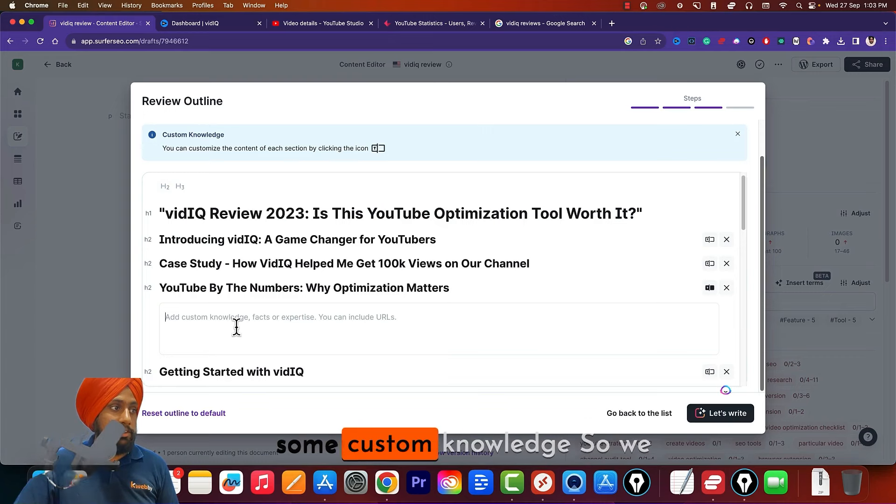
pyautogui.press('super+v')
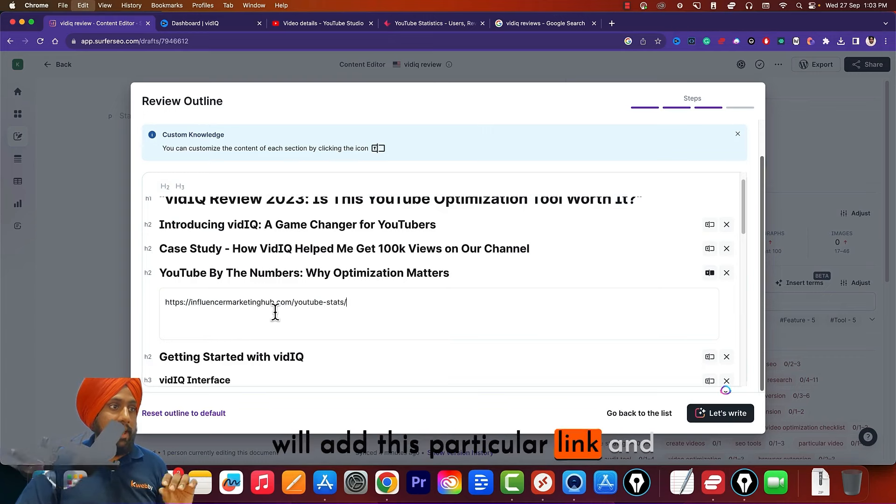
# - Copy the 13 general YouTube statistics from the Influencer Marketing Hub page into the same custom knowledge field, below the link
pyautogui.click(434, 23)
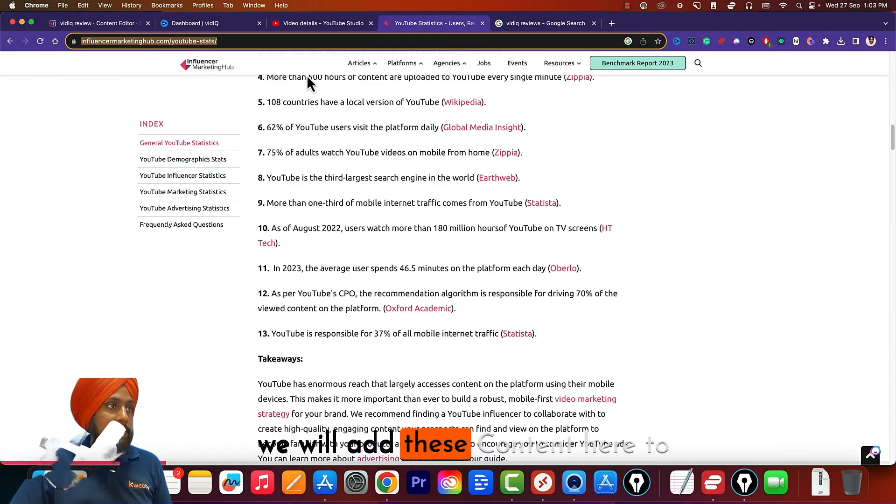
pyautogui.click(129, 23)
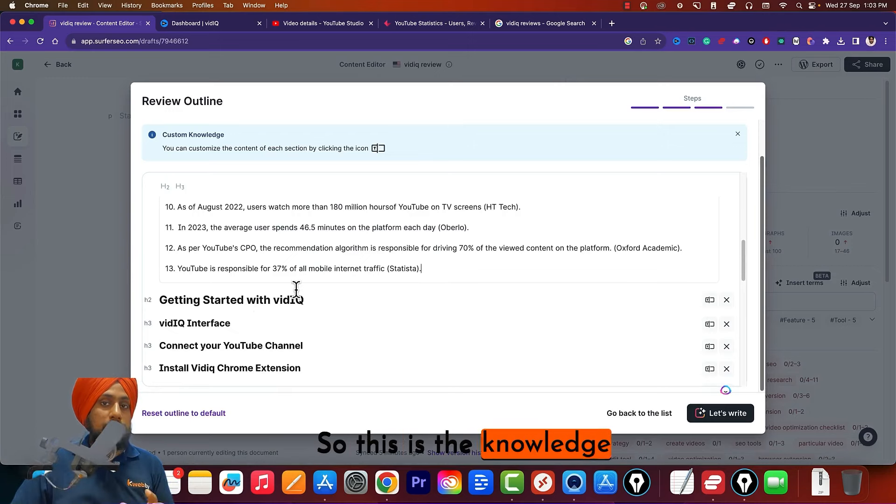
pyautogui.scroll(6, 296, 289)
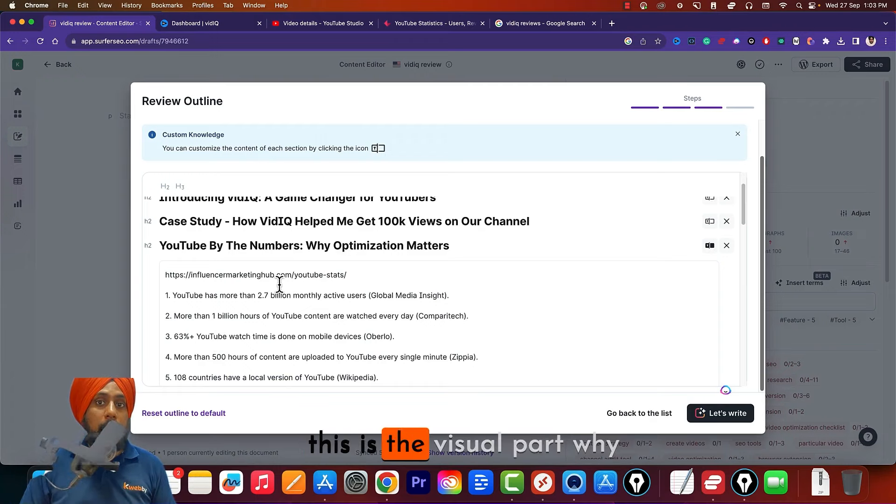
# - Add custom knowledge to "Video Optimization" about using the vidiq chrome extension for tags, keywords, AI-generated title and description, thumbnail, and copying competitor tags
pyautogui.scroll(-8, 279, 283)
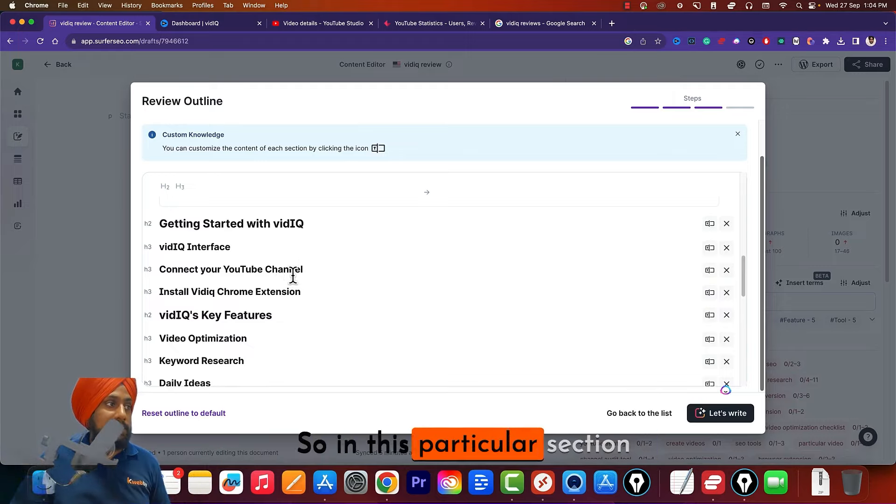
pyautogui.scroll(-1, 280, 264)
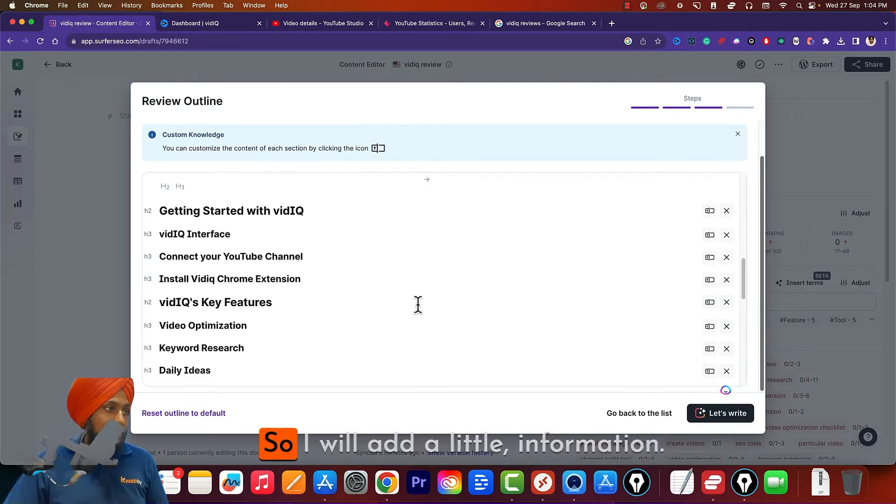
pyautogui.scroll(-3, 485, 228)
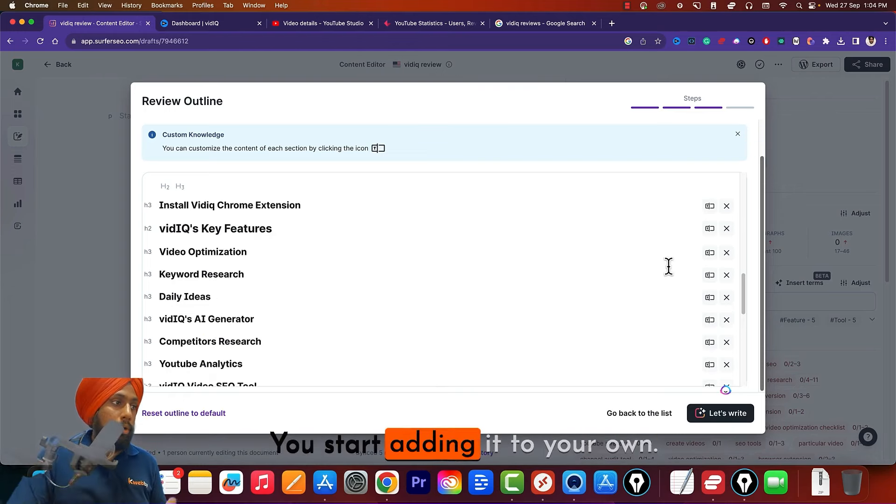
pyautogui.click(710, 252)
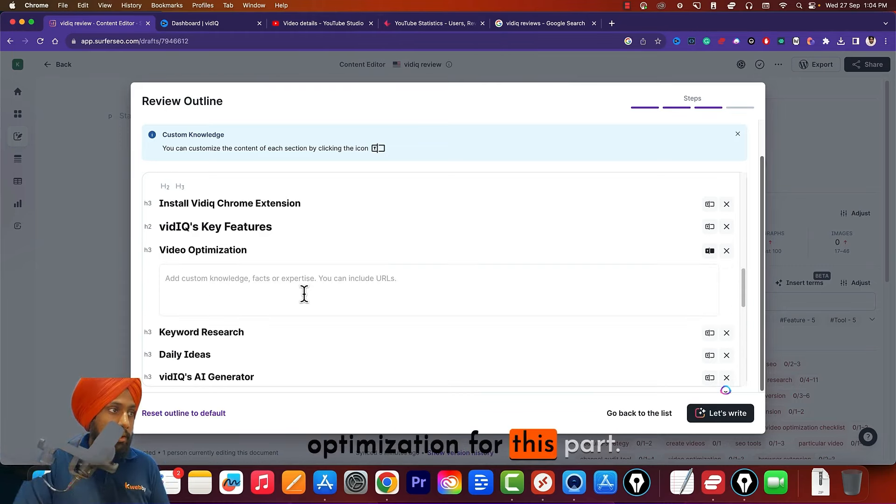
pyautogui.write('For this partm, ')
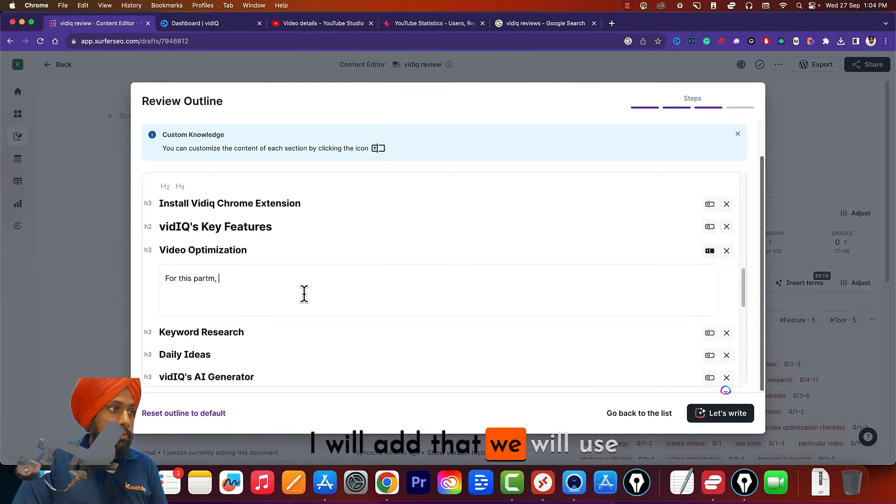
pyautogui.press('BackSpace')
pyautogui.press('BackSpace')
pyautogui.press('BackSpace')
pyautogui.write(', we will use vidiq chr')
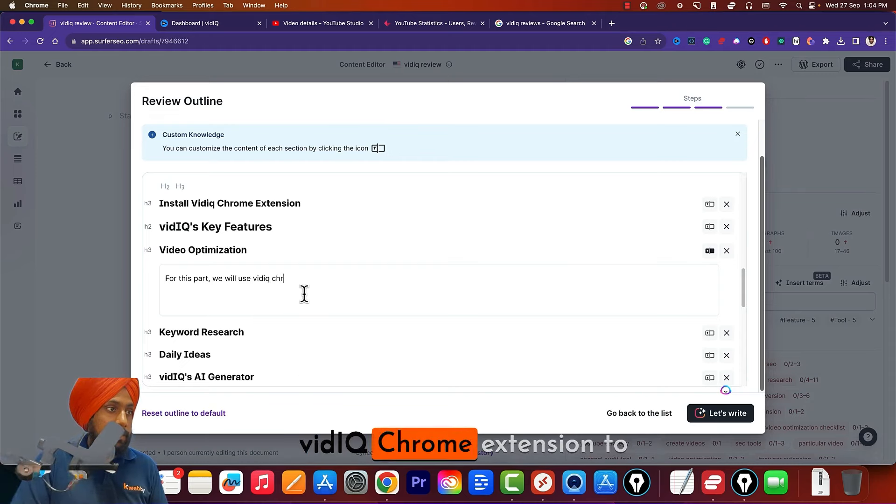
pyautogui.write('ome extension to')
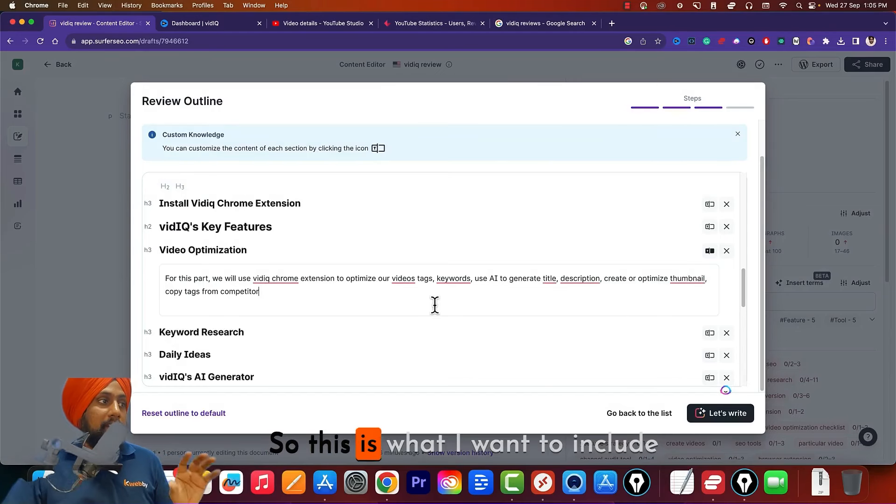
pyautogui.write('etc')
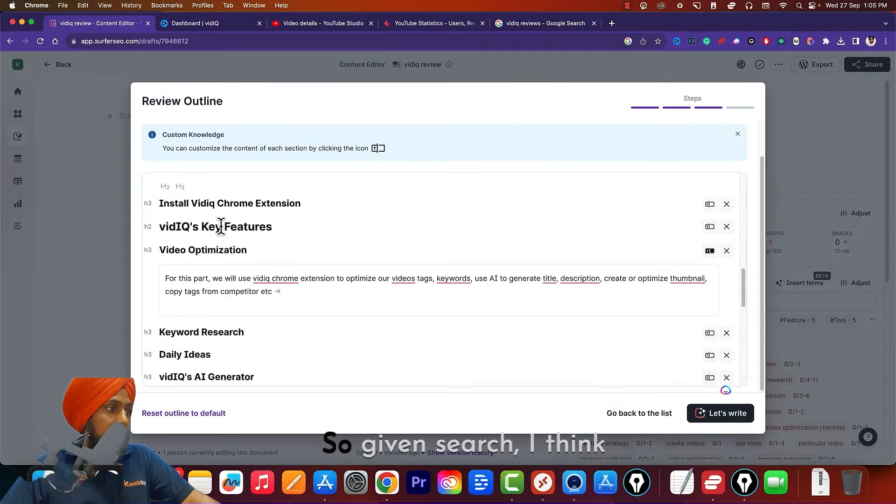
pyautogui.scroll(-5, 361, 248)
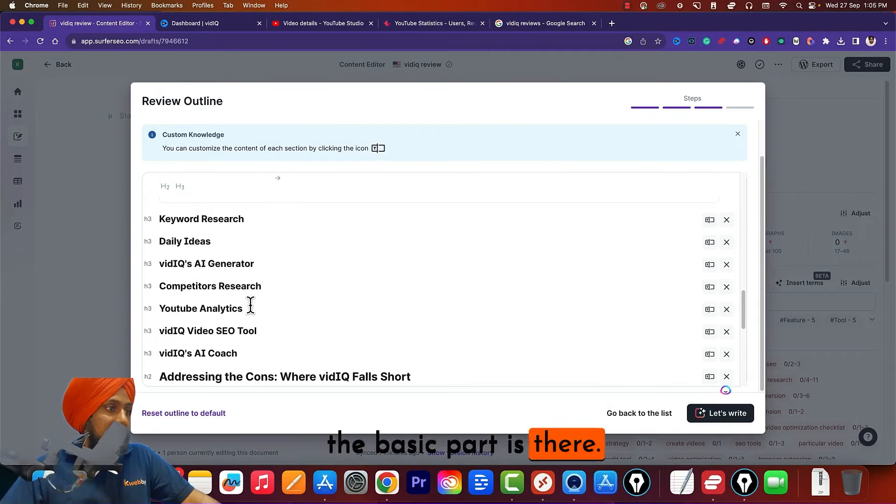
pyautogui.scroll(-3, 210, 297)
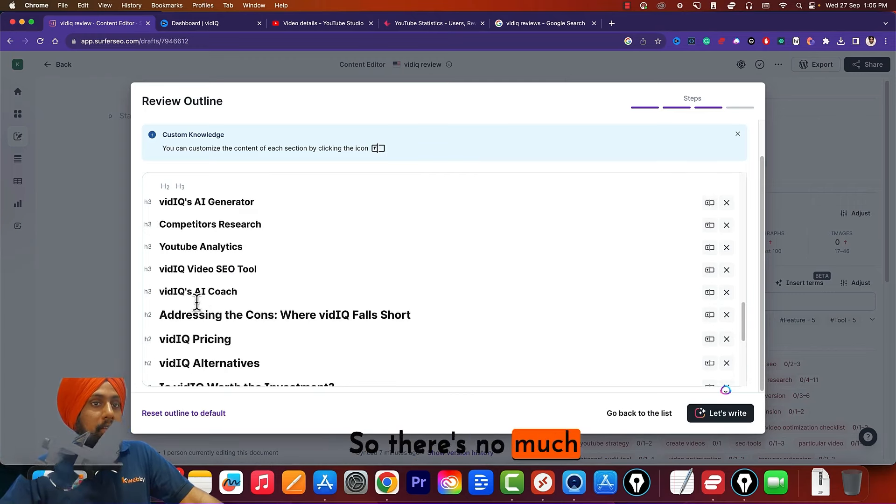
# - Open the custom knowledge field of the "vidIQ Pricing" section in the outline
pyautogui.scroll(-10, 197, 301)
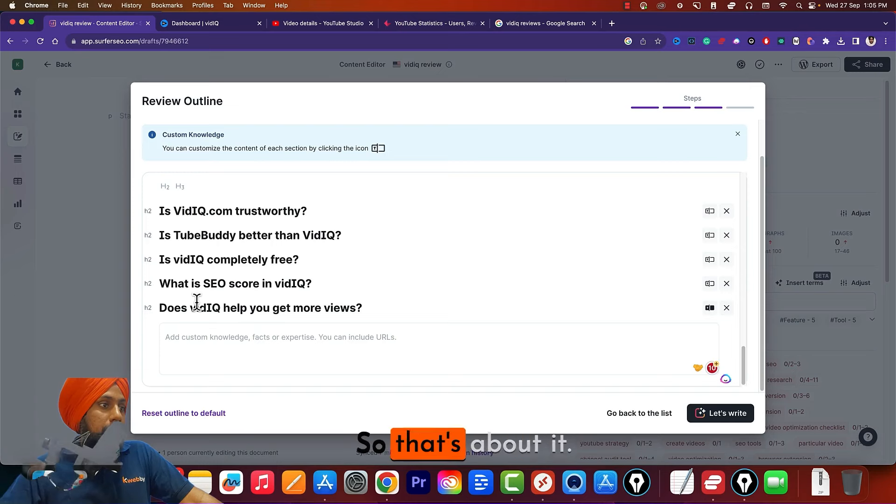
pyautogui.scroll(5, 262, 322)
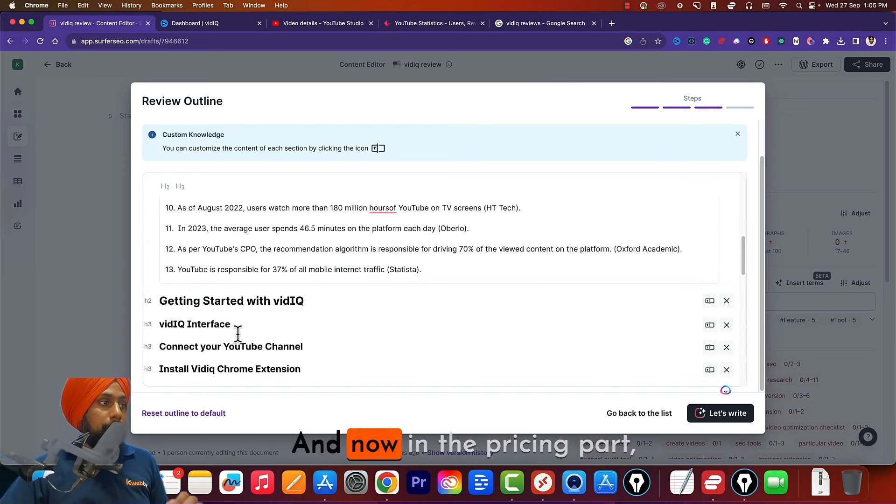
pyautogui.scroll(-5, 264, 235)
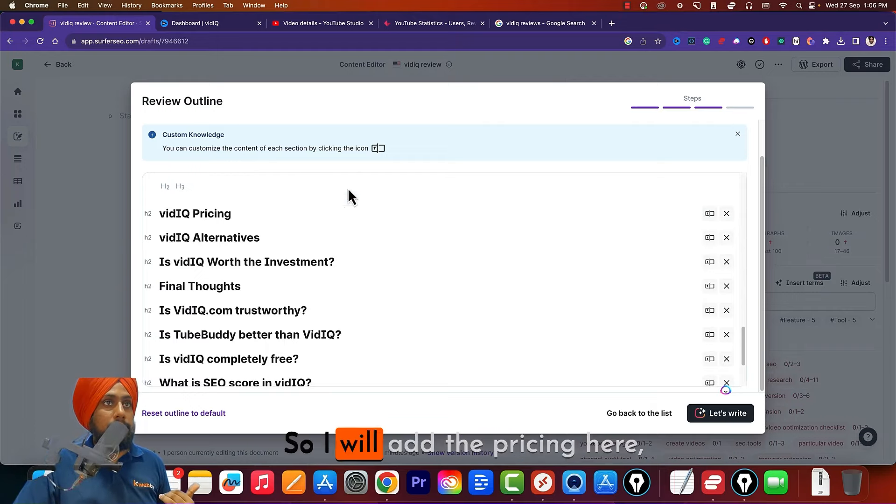
pyautogui.click(710, 214)
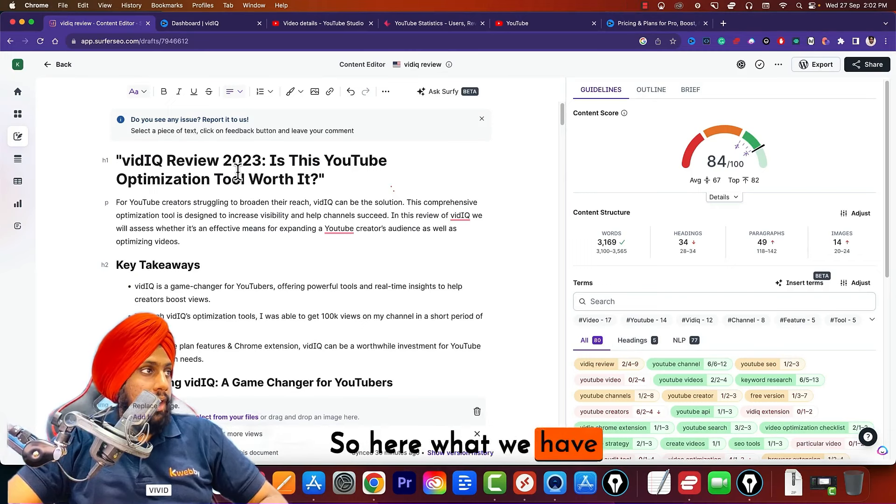
# - Examine the generated article's content score against the average and top scores among competitors
pyautogui.doubleClick(229, 179)
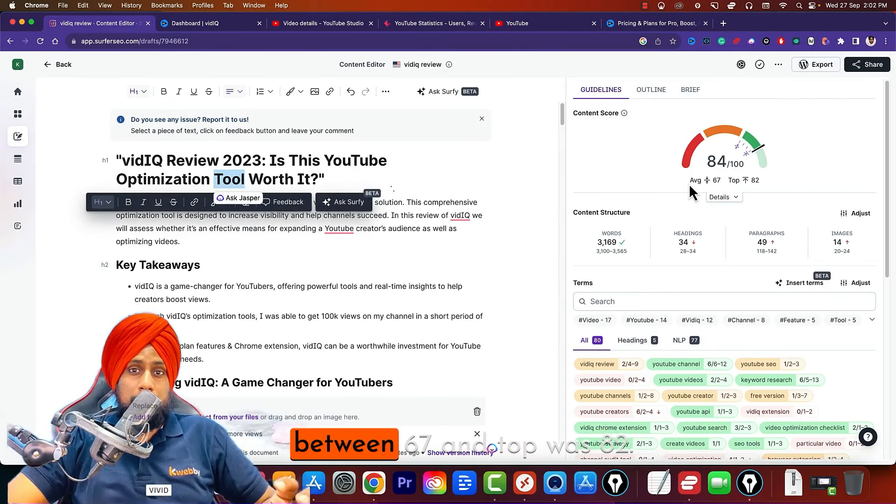
pyautogui.moveTo(752, 181)
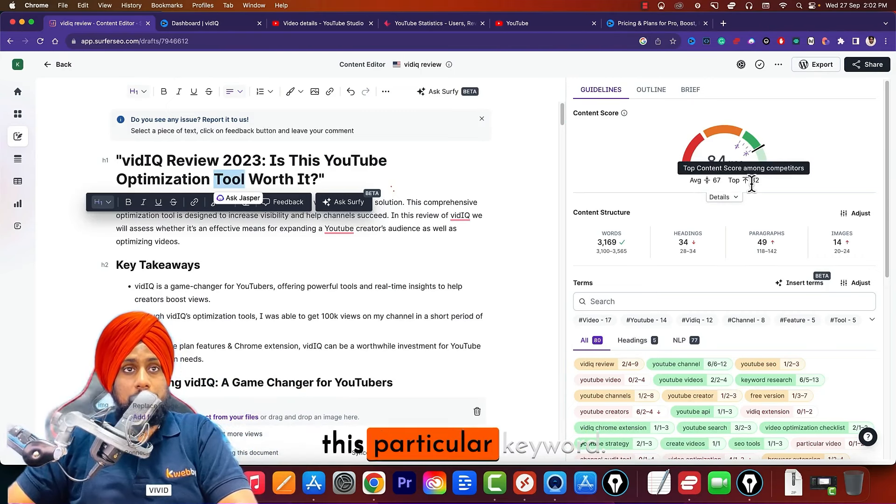
pyautogui.scroll(-1, 660, 214)
pyautogui.scroll(1, 661, 215)
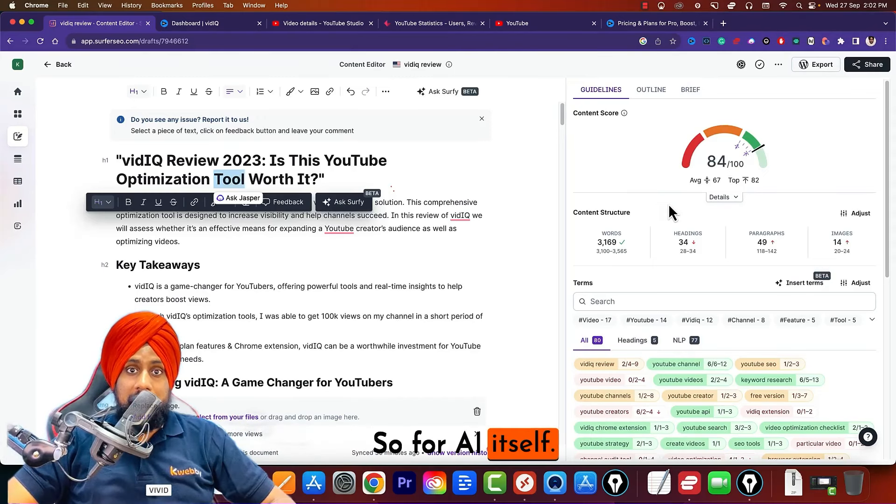
# - Correct "Youtube" to "YouTube" in the article's introductory paragraph
pyautogui.click(321, 264)
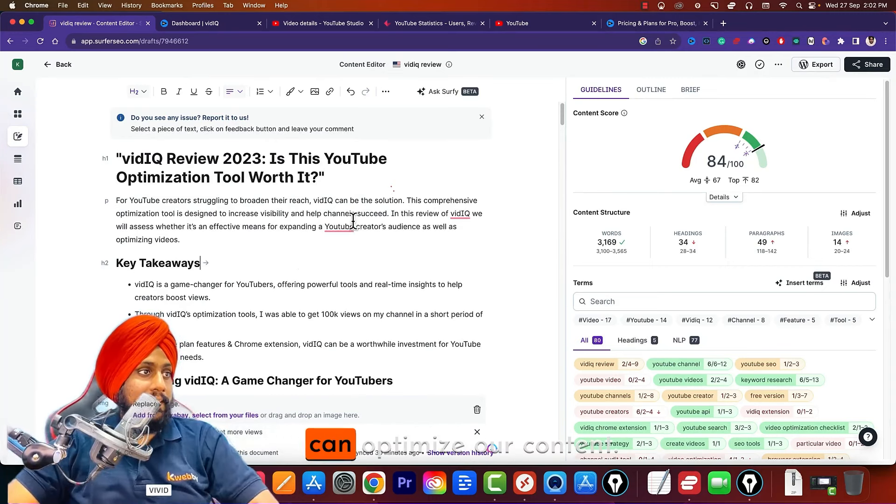
pyautogui.moveTo(344, 227)
pyautogui.click(342, 252)
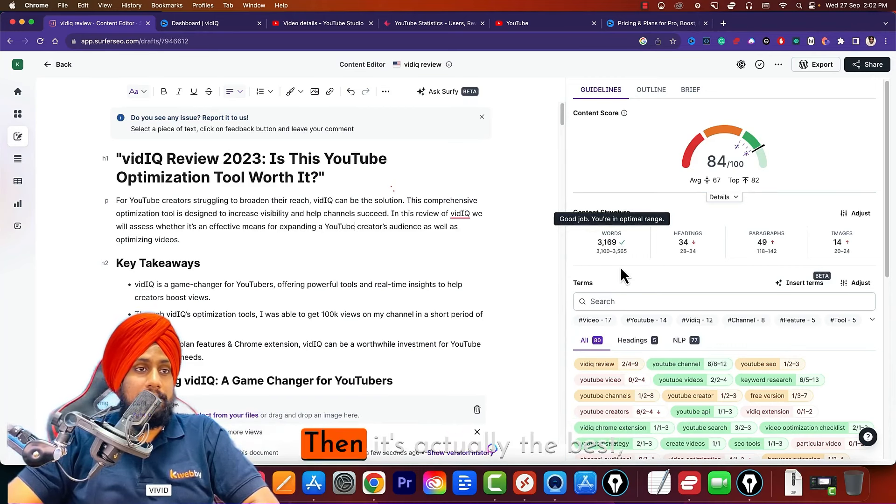
# - Check the content structure guidance for the article's words, paragraphs and images against the recommended ranges
pyautogui.moveTo(605, 241)
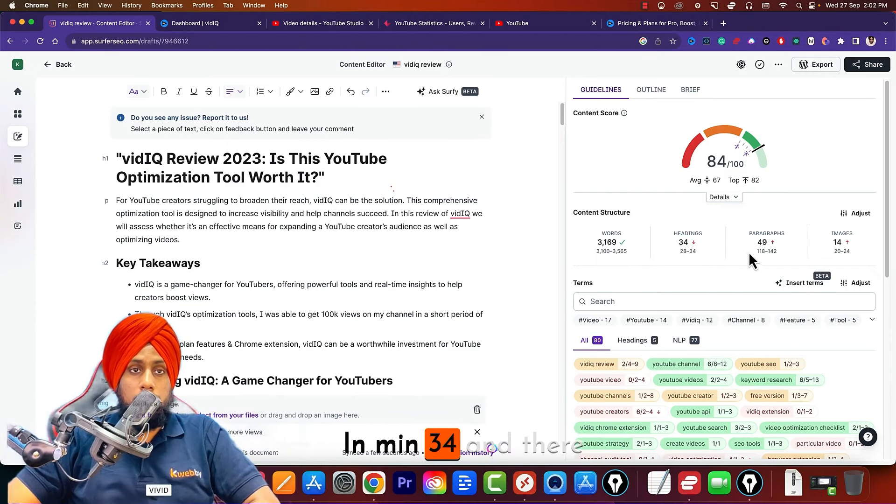
pyautogui.moveTo(757, 248)
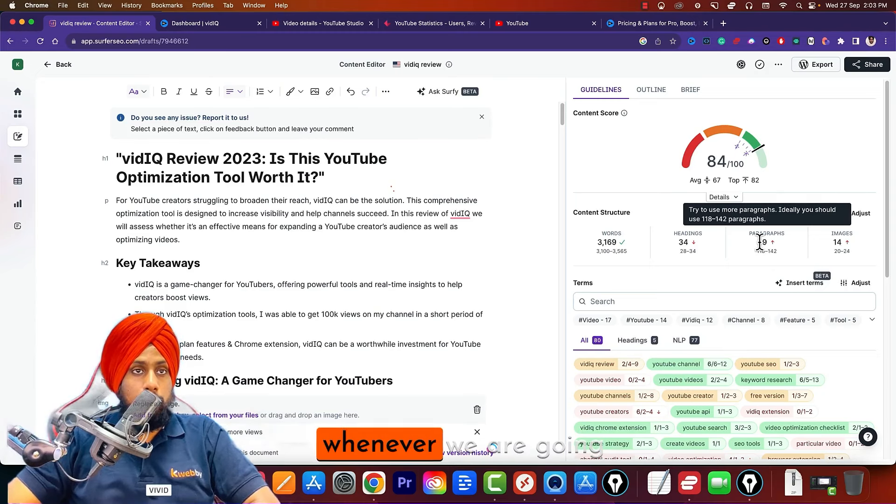
pyautogui.moveTo(839, 243)
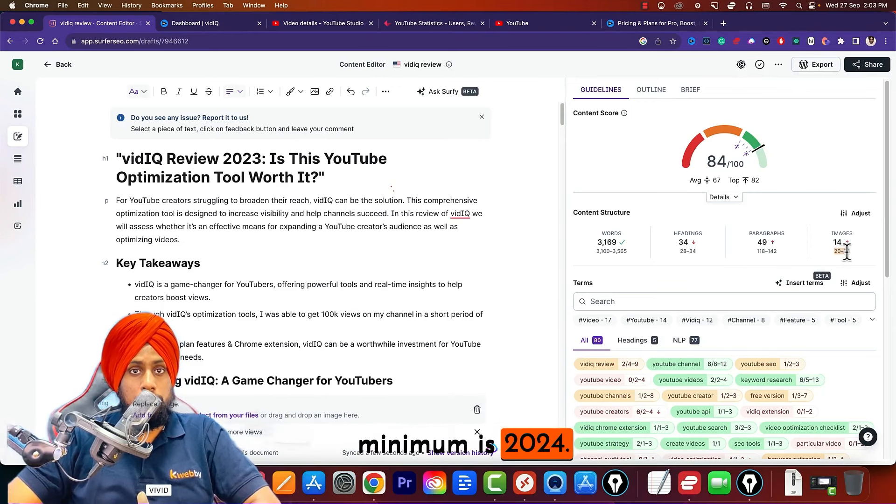
pyautogui.moveTo(821, 261)
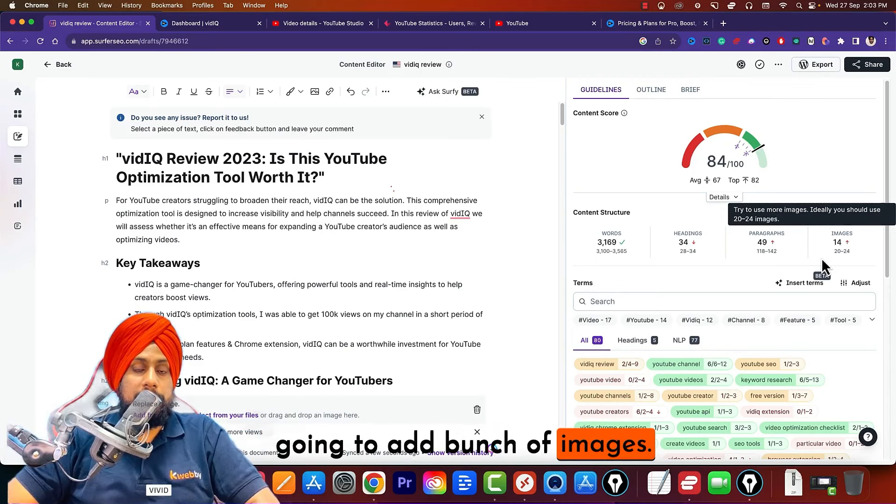
# - Split the paragraph under "Introducing vidIQ: A Game Changer for YouTubers" before "Its browser extension" and before "With so much support"
pyautogui.scroll(-2, 201, 261)
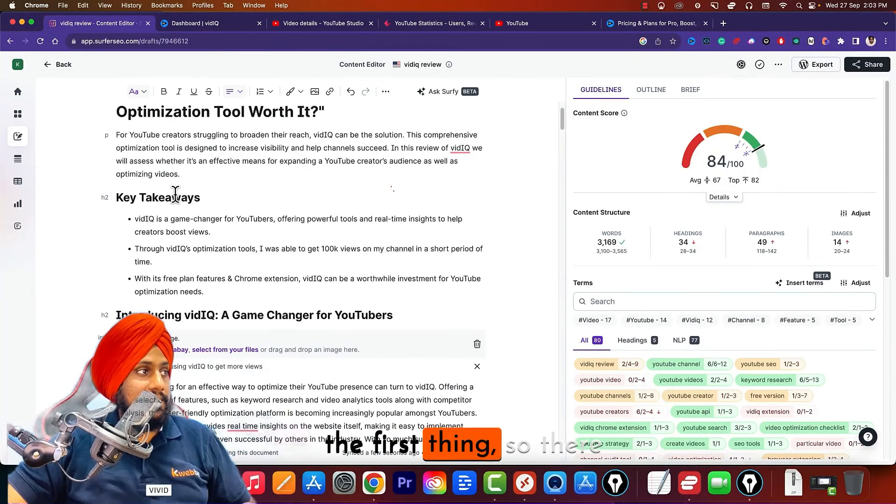
pyautogui.scroll(-1, 175, 192)
pyautogui.click(187, 327)
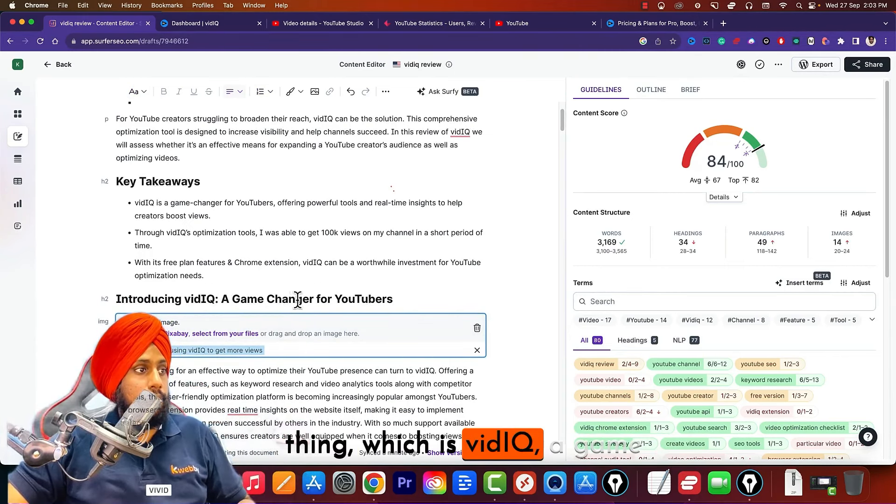
pyautogui.scroll(-5, 297, 299)
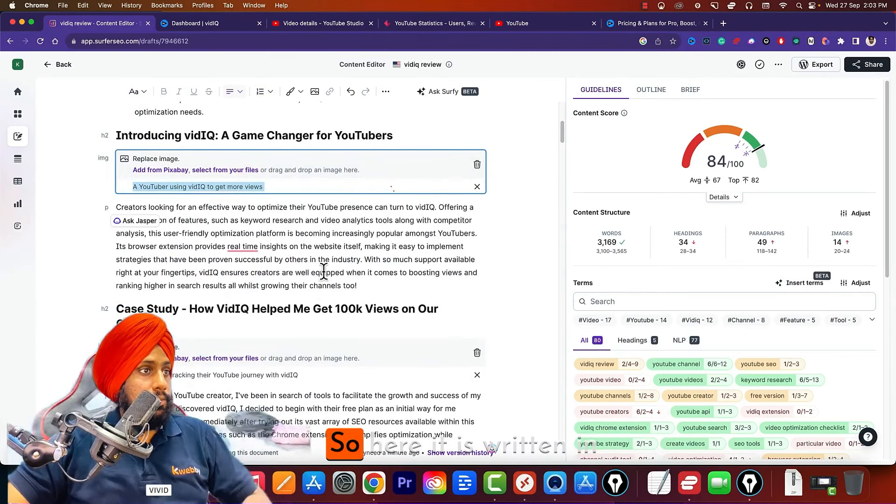
pyautogui.click(343, 260)
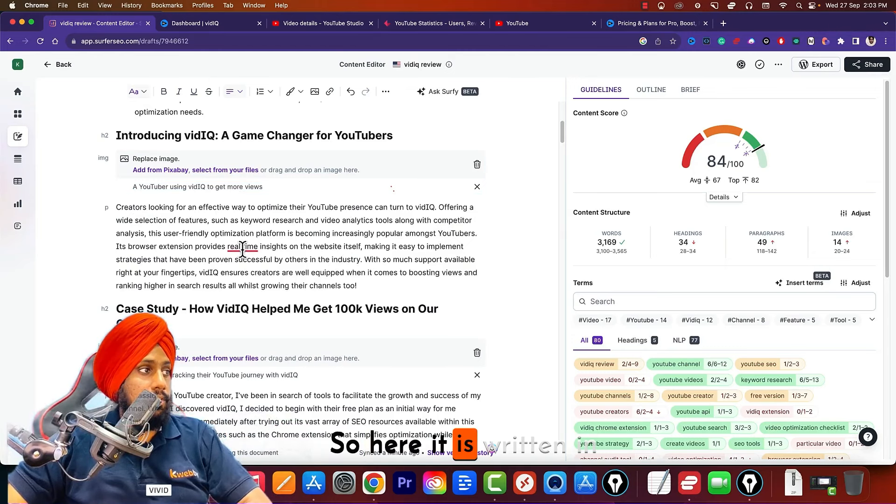
pyautogui.click(116, 248)
pyautogui.press('Return')
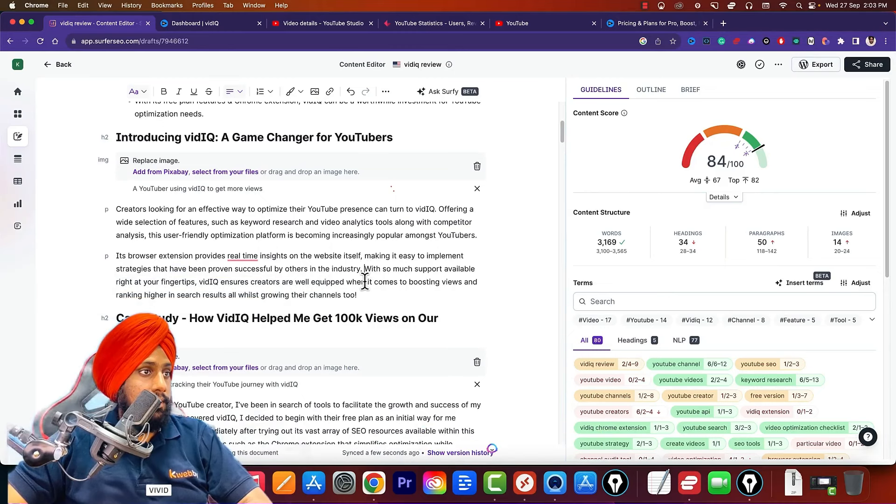
pyautogui.press('Return')
# - Correct "real time" to "real-time" in the sentence about the browser extension's insights
pyautogui.scroll(1, 178, 285)
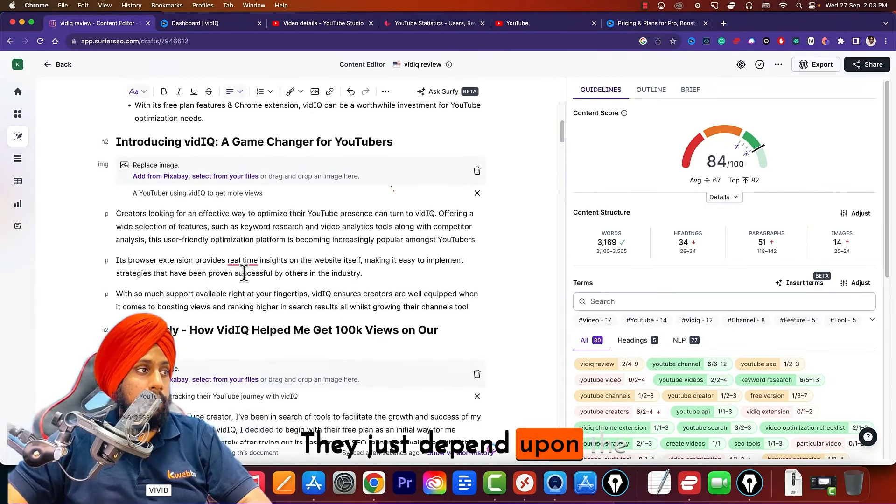
pyautogui.moveTo(239, 260)
pyautogui.click(252, 282)
# - Start a new paragraph at "This makes optimizing them so important!" under "YouTube By The Numbers: Why Optimization Matters"
pyautogui.scroll(-3, 230, 278)
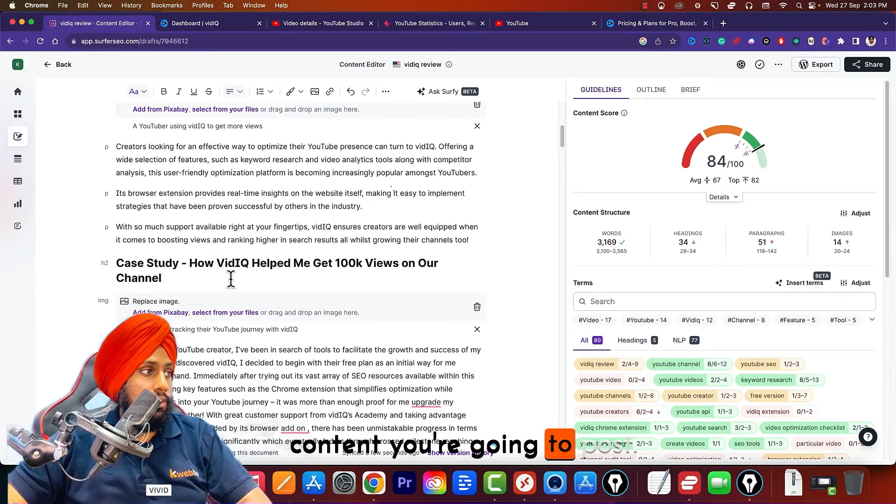
pyautogui.scroll(-3, 215, 275)
pyautogui.scroll(-5, 200, 273)
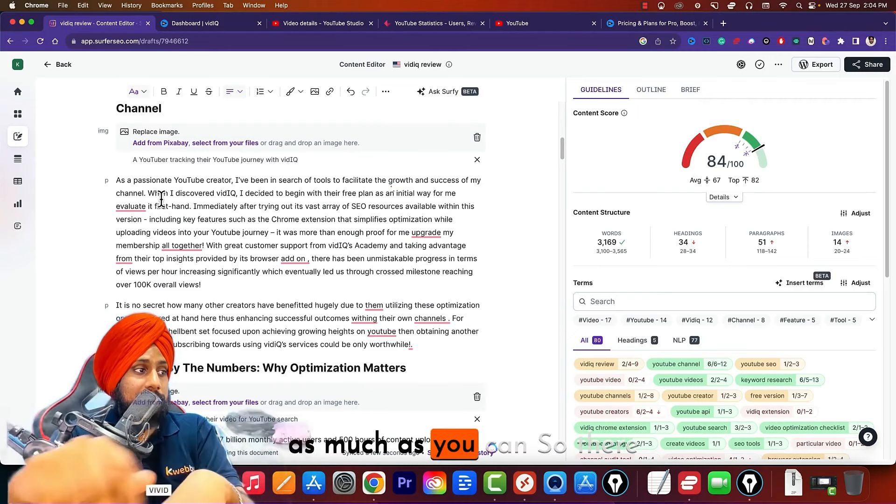
pyautogui.scroll(-5, 160, 196)
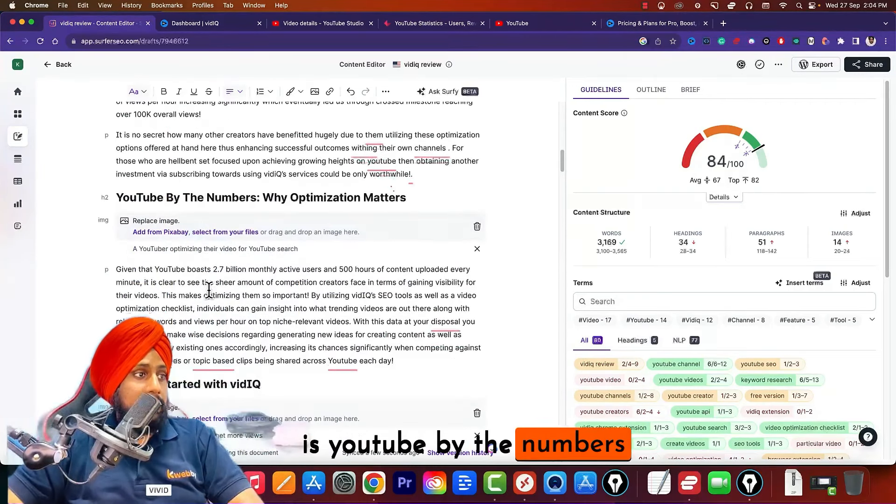
pyautogui.click(270, 327)
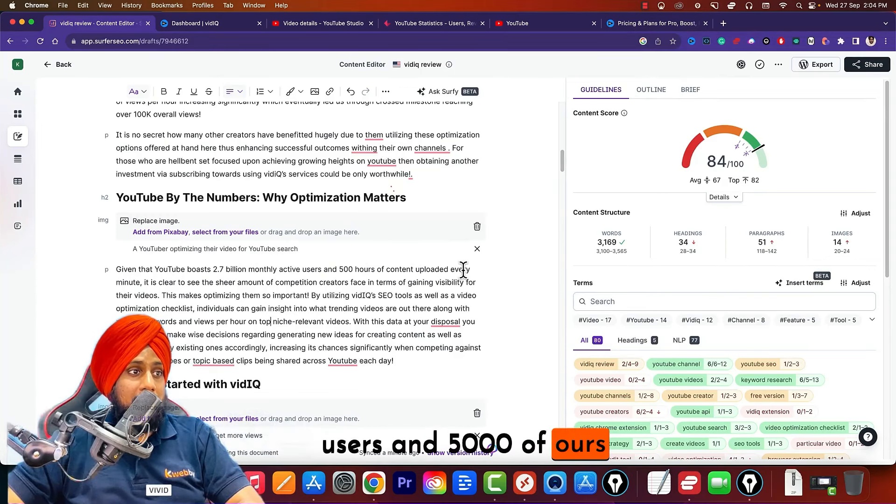
pyautogui.click(162, 295)
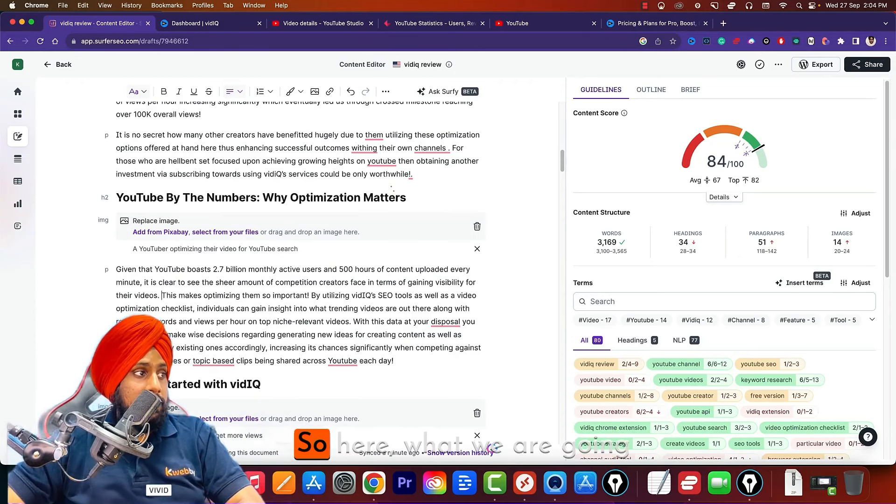
pyautogui.press('Return')
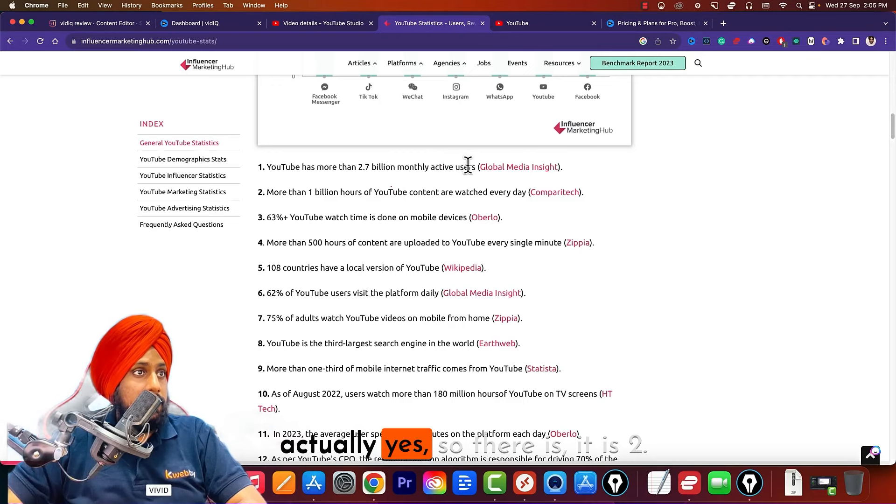
# - Compare the article's YouTube figures with the general statistics listed on the Influencer Marketing Hub page
pyautogui.moveTo(467, 166); pyautogui.dragTo(359, 167)
pyautogui.click(357, 188)
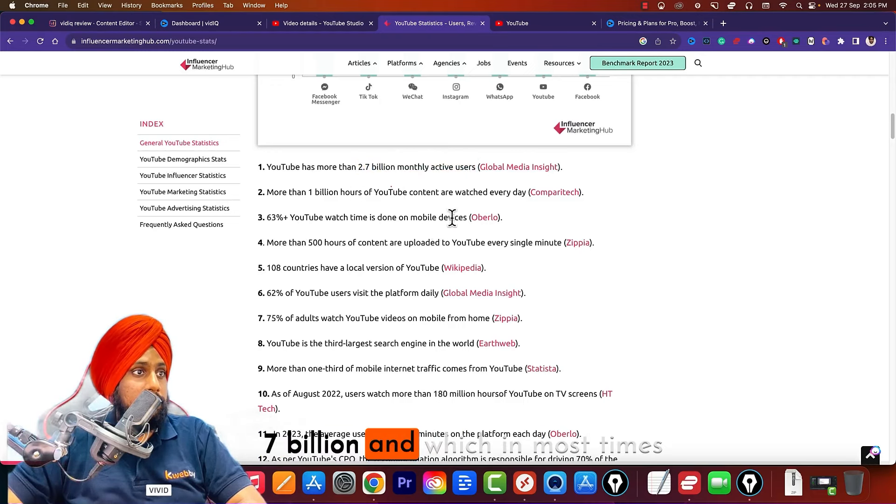
pyautogui.scroll(-1, 343, 242)
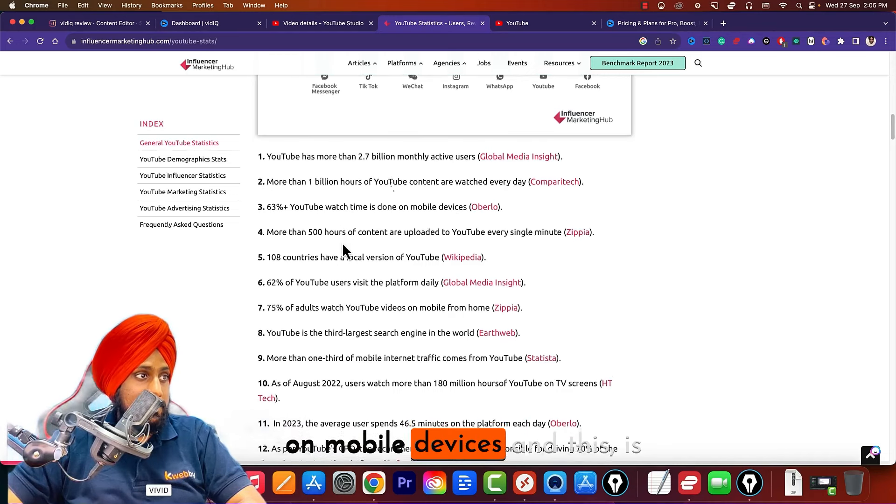
pyautogui.scroll(-1, 343, 242)
pyautogui.moveTo(268, 253); pyautogui.dragTo(416, 254)
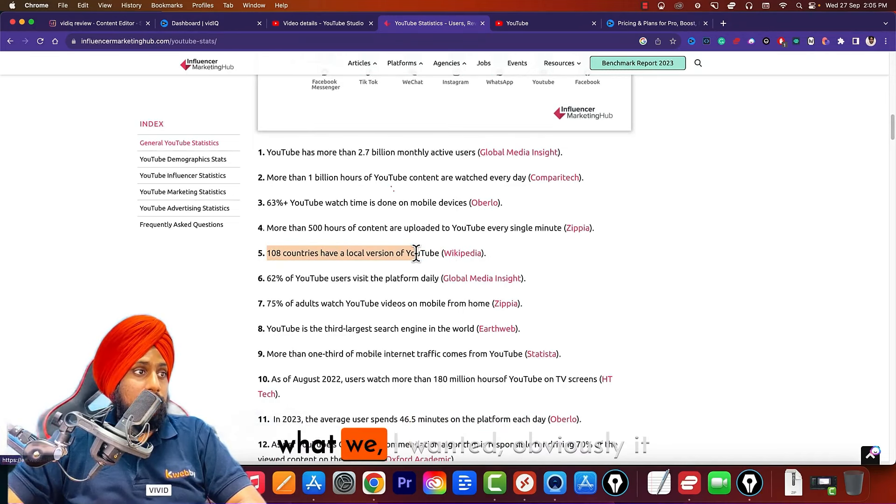
pyautogui.click(412, 257)
pyautogui.moveTo(264, 280); pyautogui.dragTo(410, 282)
pyautogui.click(409, 282)
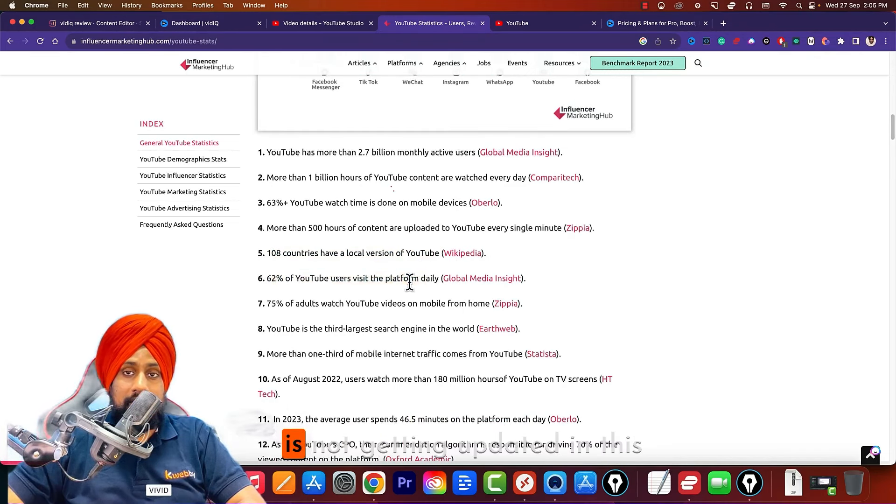
# - Return to the Surfer article and start a new paragraph at "With this data at your disposal" in the YouTube numbers section
pyautogui.click(98, 23)
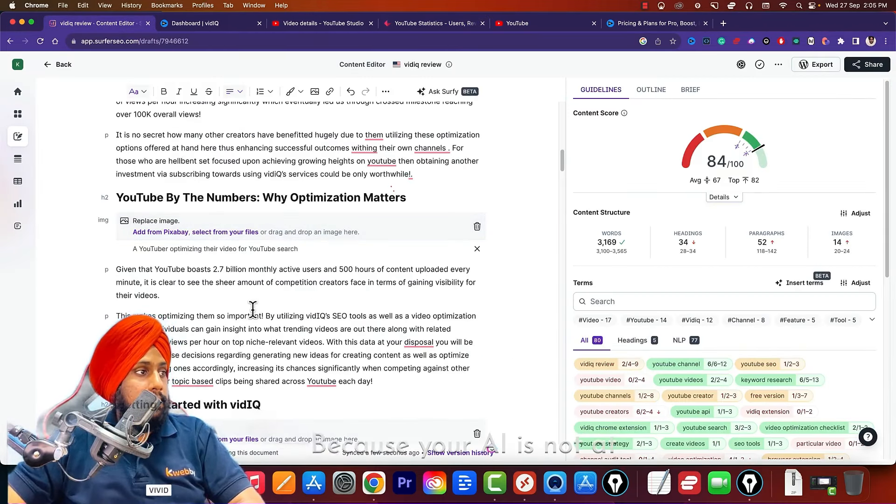
pyautogui.click(325, 342)
pyautogui.press('Return')
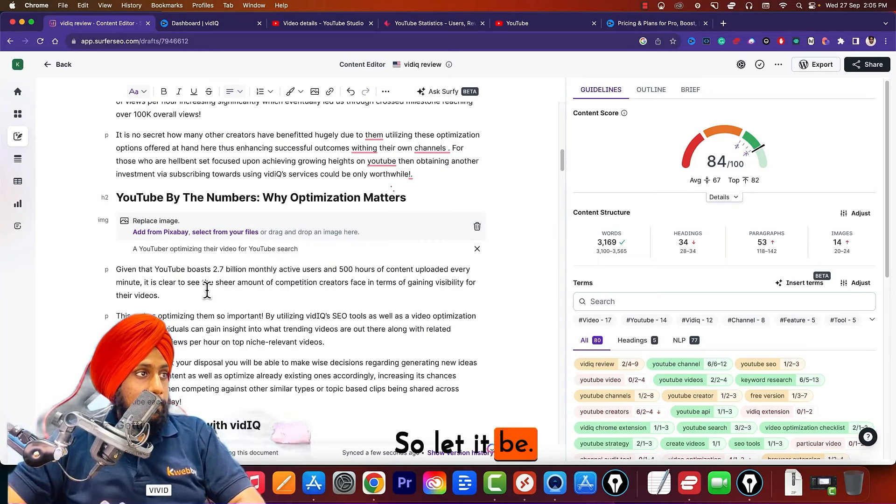
# - Review the remaining article sections through the FAQ questions and the list of recommended terms
pyautogui.scroll(-3, 186, 314)
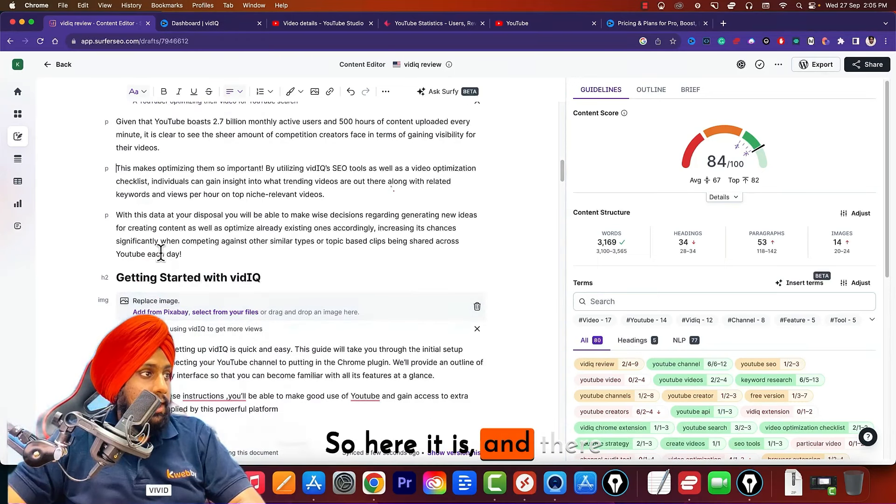
pyautogui.scroll(-15, 281, 280)
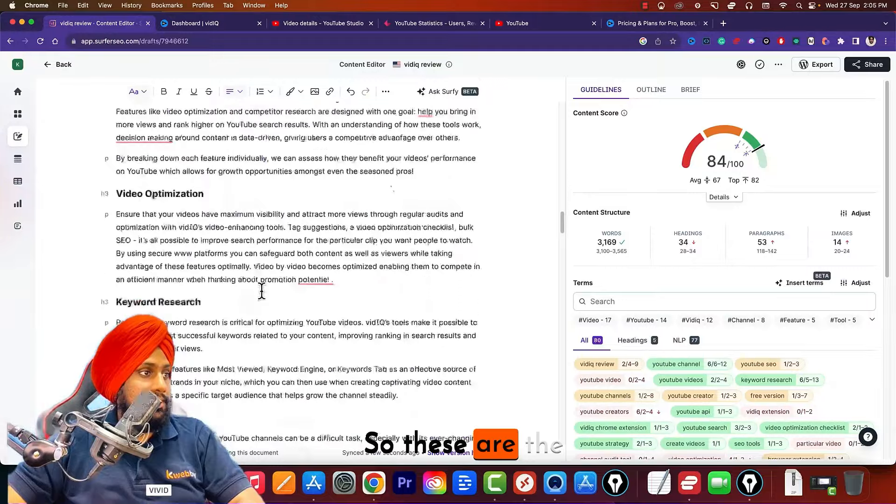
pyautogui.scroll(-20, 261, 291)
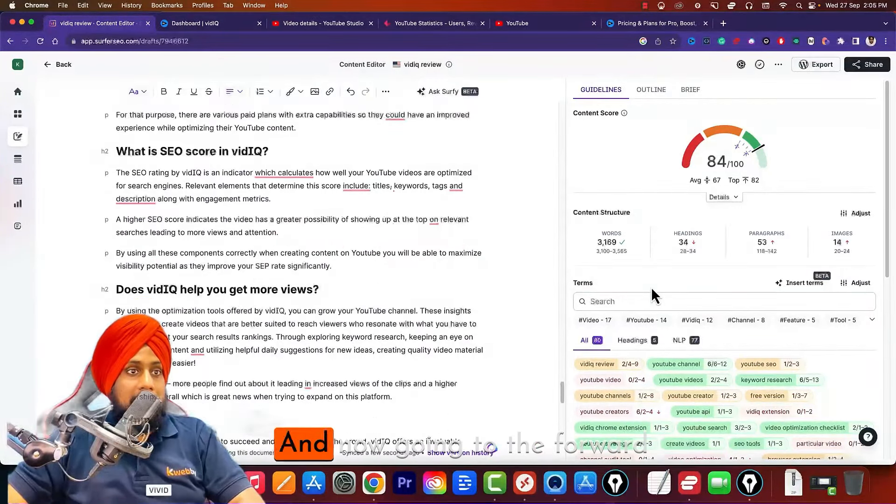
pyautogui.scroll(-5, 651, 287)
pyautogui.scroll(-1, 653, 293)
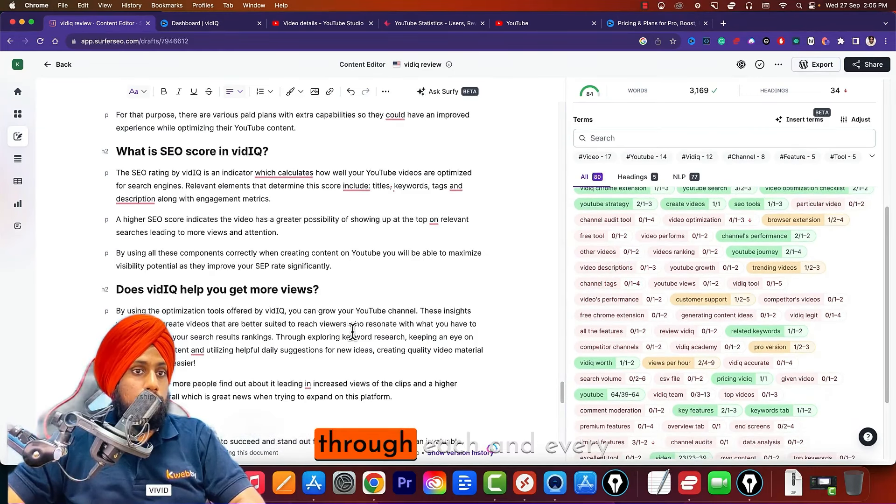
# - Review the list of recommended terms and look through the article up to the case study on getting 100k views
pyautogui.scroll(-1, 701, 374)
pyautogui.scroll(-4, 701, 380)
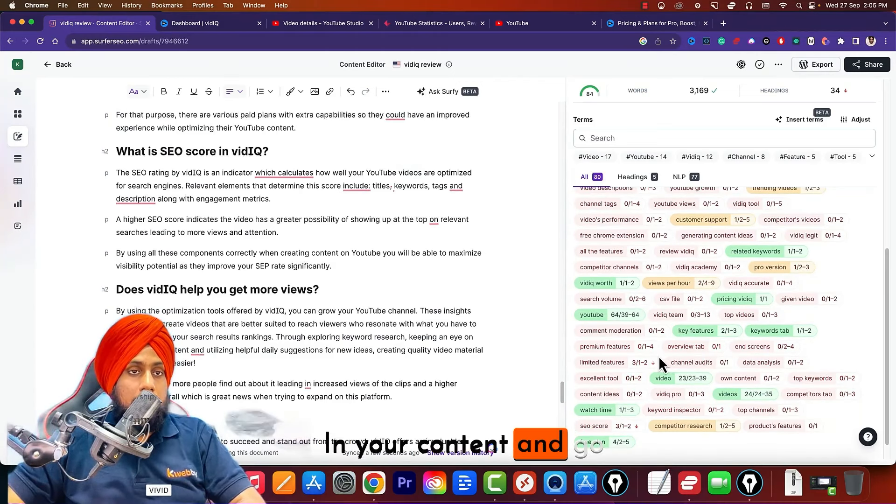
pyautogui.scroll(3, 659, 357)
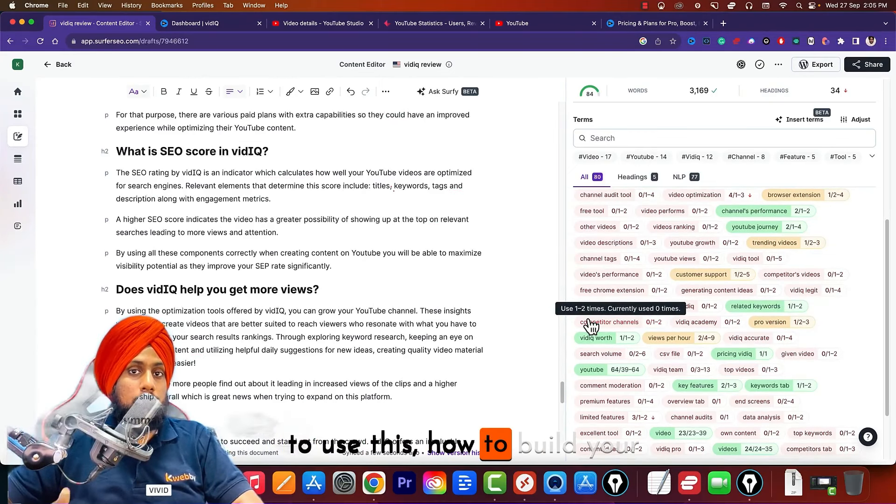
pyautogui.scroll(10, 285, 317)
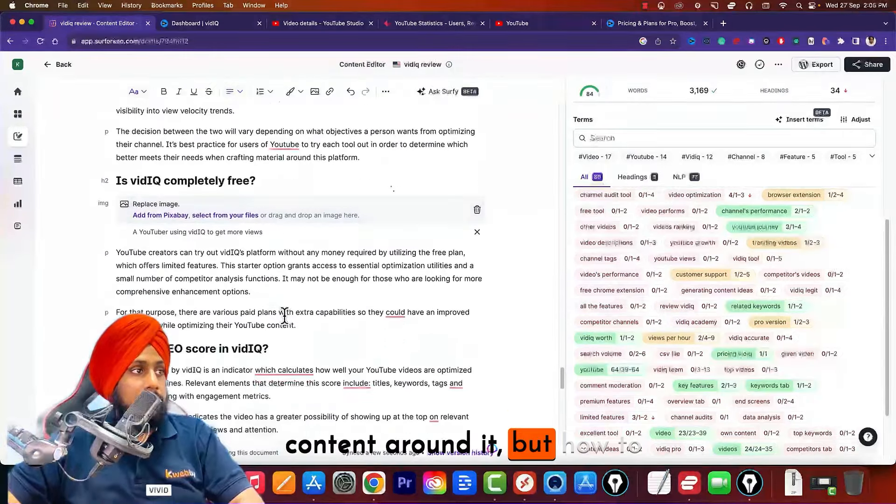
pyautogui.scroll(15, 285, 322)
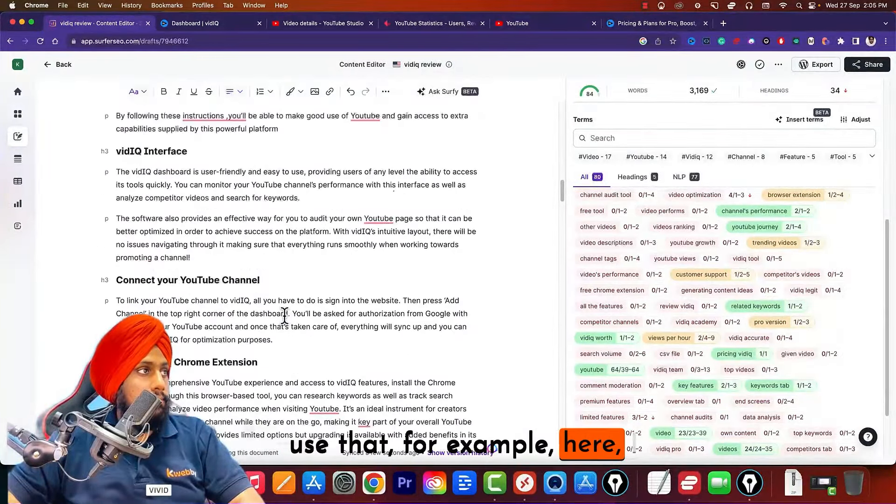
pyautogui.scroll(15, 285, 317)
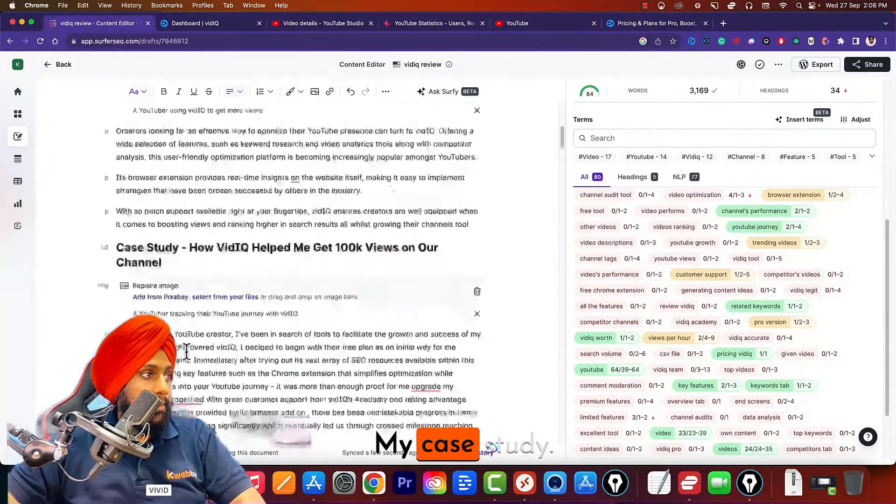
pyautogui.scroll(-6, 186, 350)
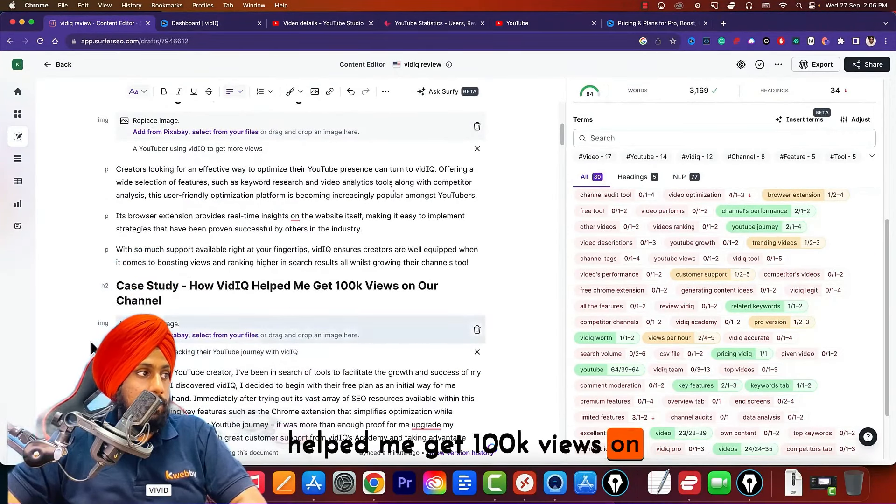
pyautogui.scroll(-3, 350, 291)
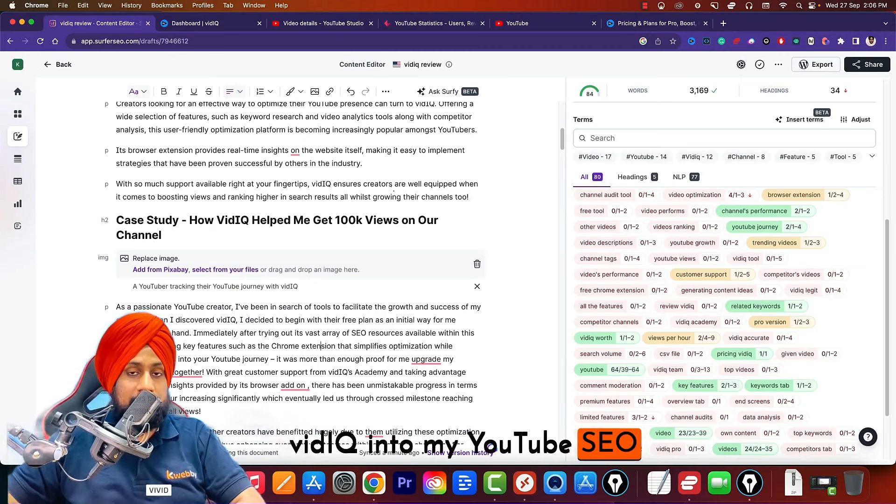
pyautogui.scroll(-1, 115, 311)
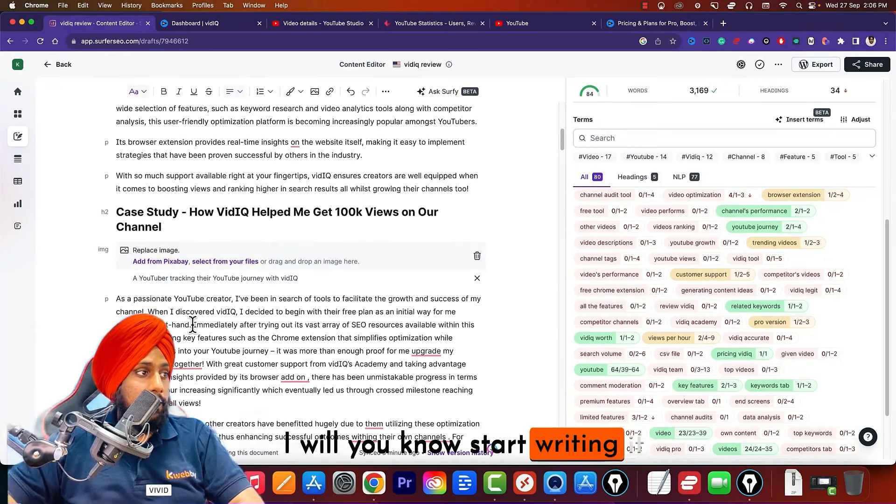
# - Split the case study's opening paragraph at "Immediately after trying out" and insert an empty paragraph before that text
pyautogui.click(191, 325)
pyautogui.press('Return')
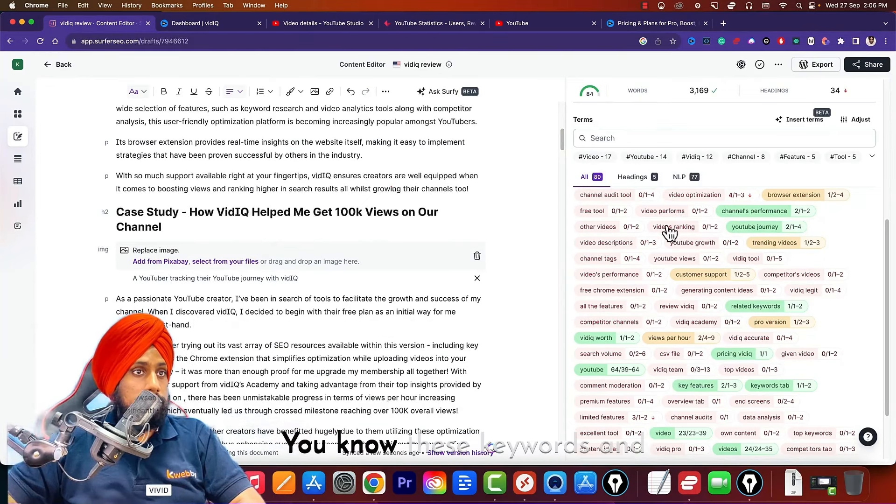
pyautogui.moveTo(707, 275)
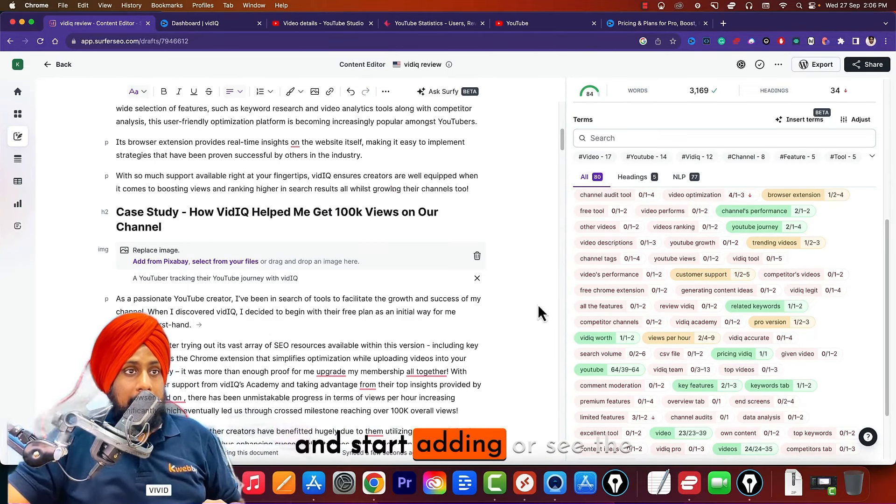
pyautogui.scroll(-2, 675, 281)
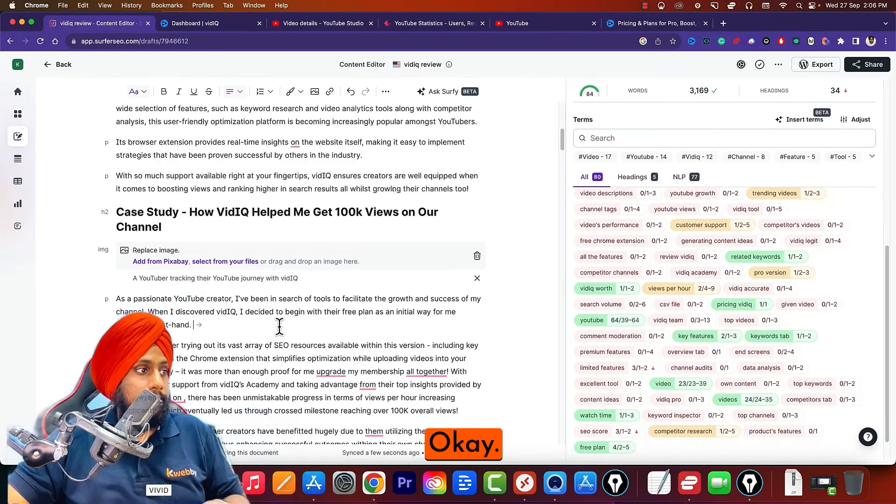
pyautogui.press('Return')
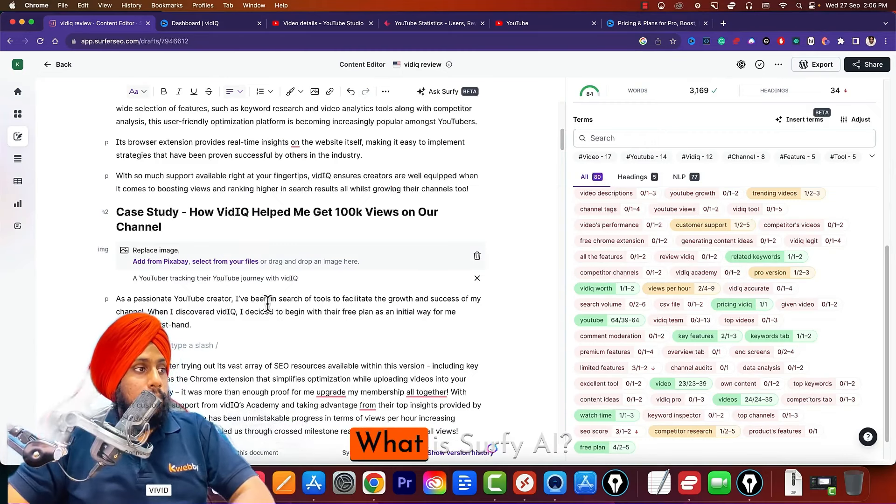
# - Shorten the "Introducing vidIQ: A Game Changer for YouTubers" heading by deleting the word "Introducing"
pyautogui.scroll(5, 223, 311)
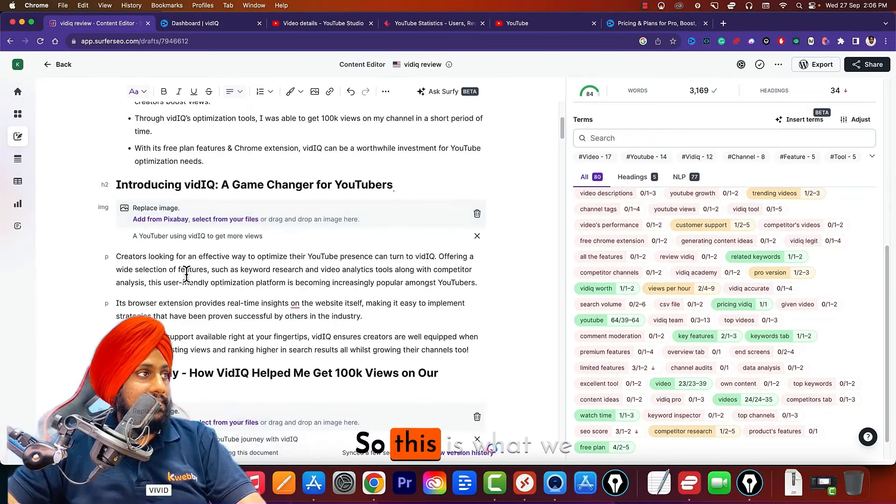
pyautogui.scroll(5, 203, 288)
pyautogui.scroll(-5, 227, 181)
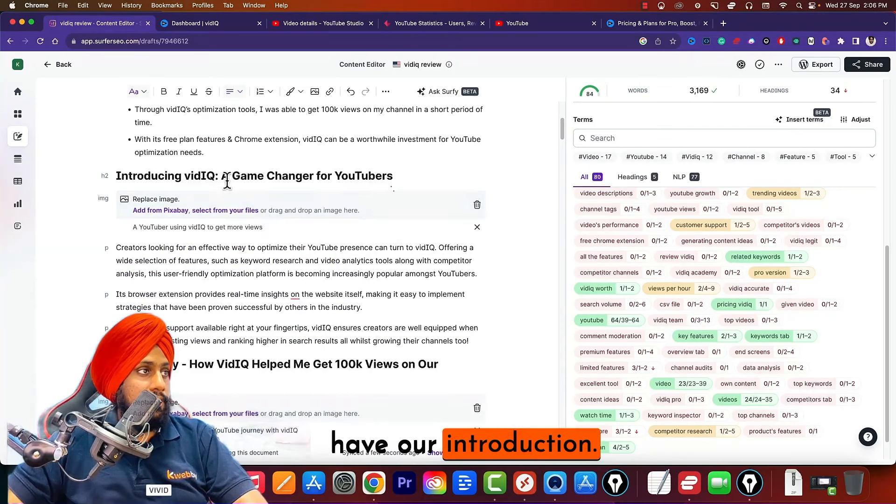
pyautogui.doubleClick(189, 176)
pyautogui.press('BackSpace')
# - Have Surfy expand on the first paragraph under "vidIQ: A Game Changer for YouTubers", read the generated text and discard it
pyautogui.tripleClick(247, 262)
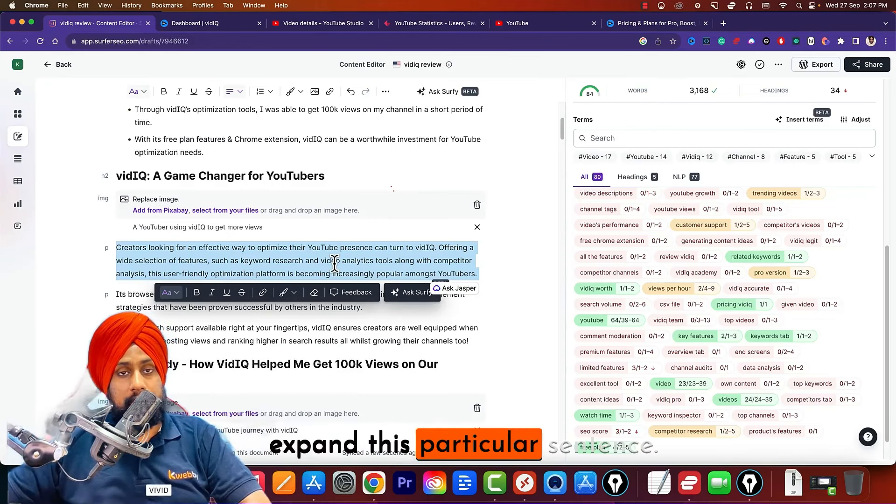
pyautogui.click(408, 294)
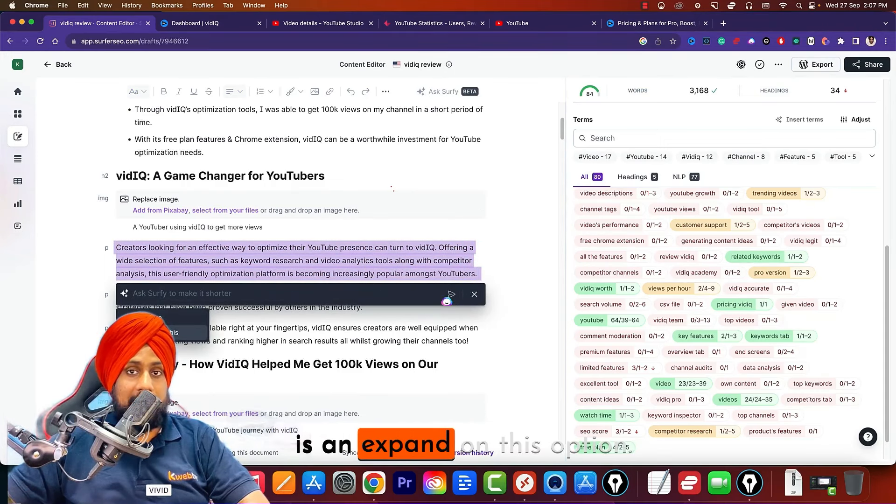
pyautogui.click(186, 333)
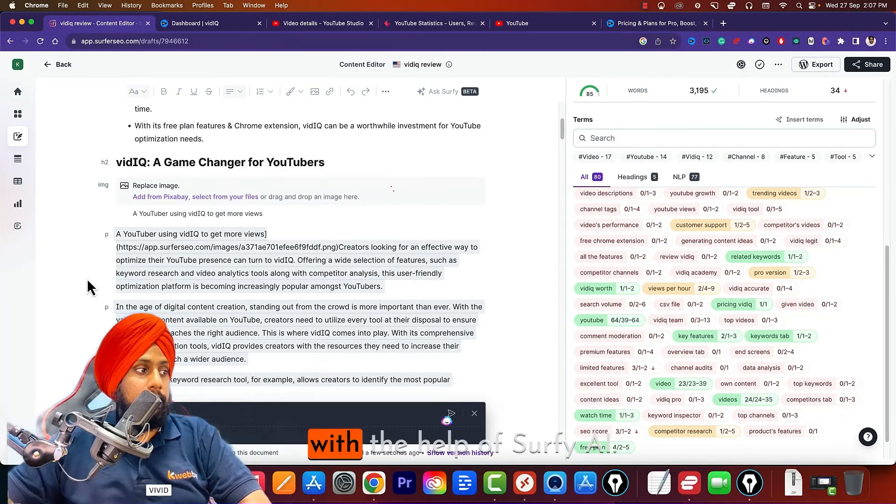
pyautogui.scroll(-2, 87, 279)
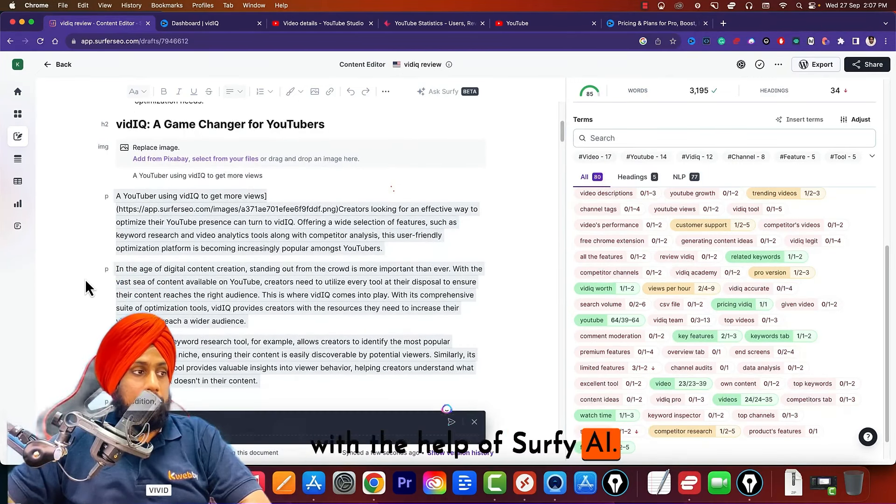
pyautogui.scroll(-2, 85, 279)
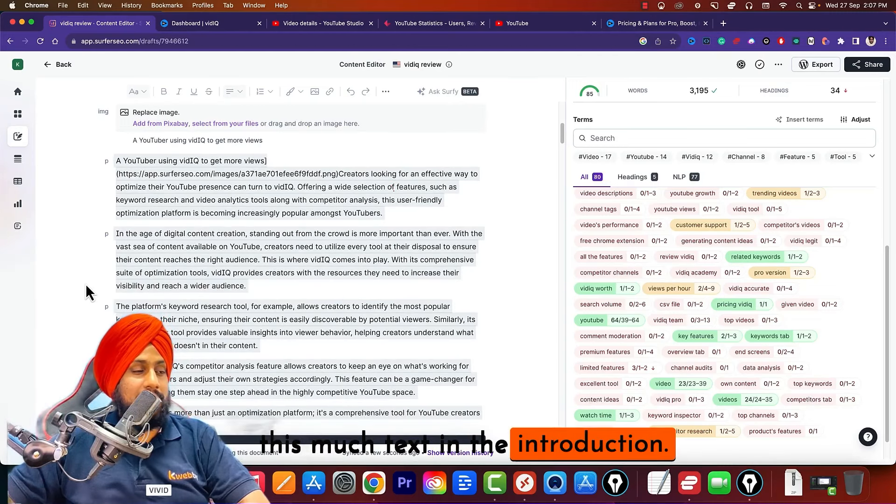
pyautogui.scroll(-3, 85, 284)
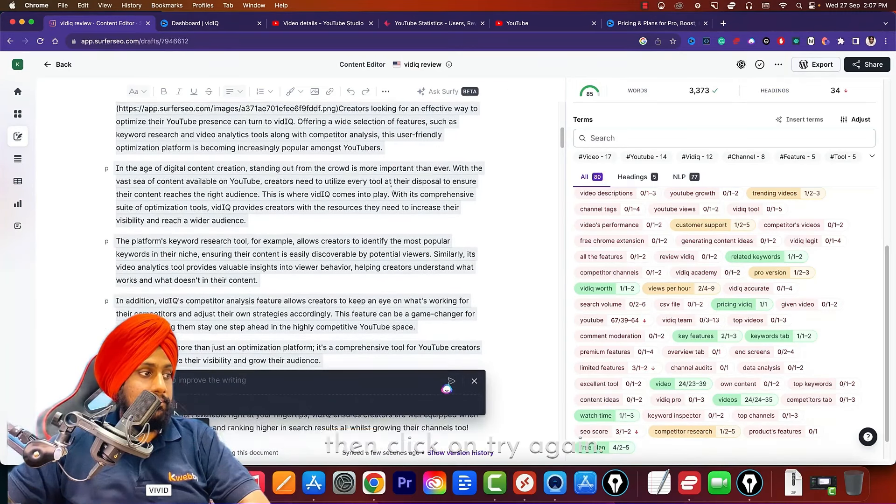
pyautogui.scroll(-1, 392, 189)
pyautogui.scroll(-1, 392, 189)
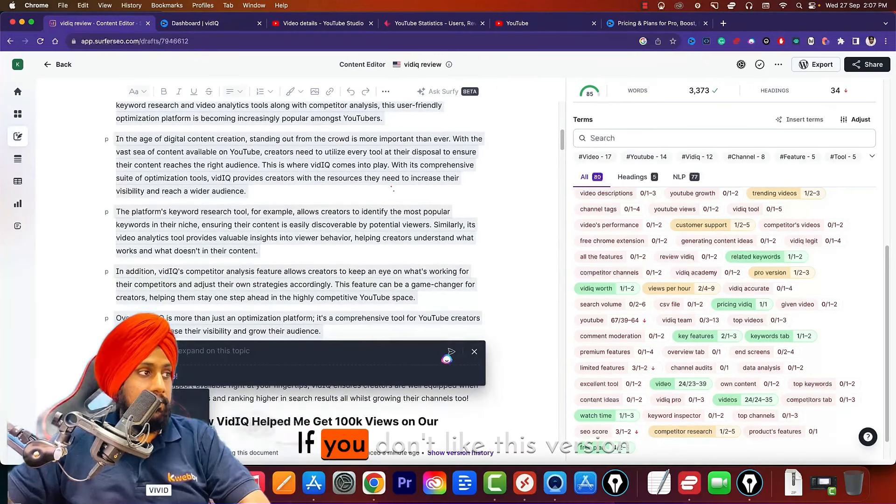
pyautogui.scroll(-1, 218, 232)
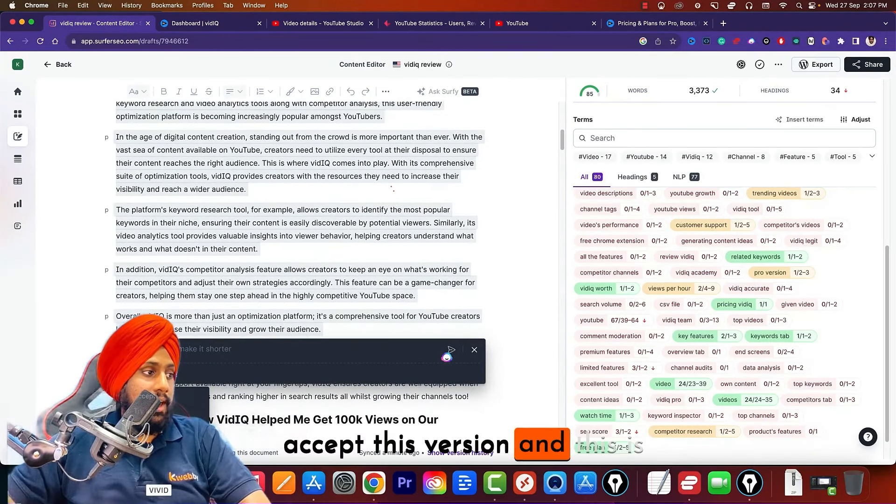
pyautogui.click(159, 412)
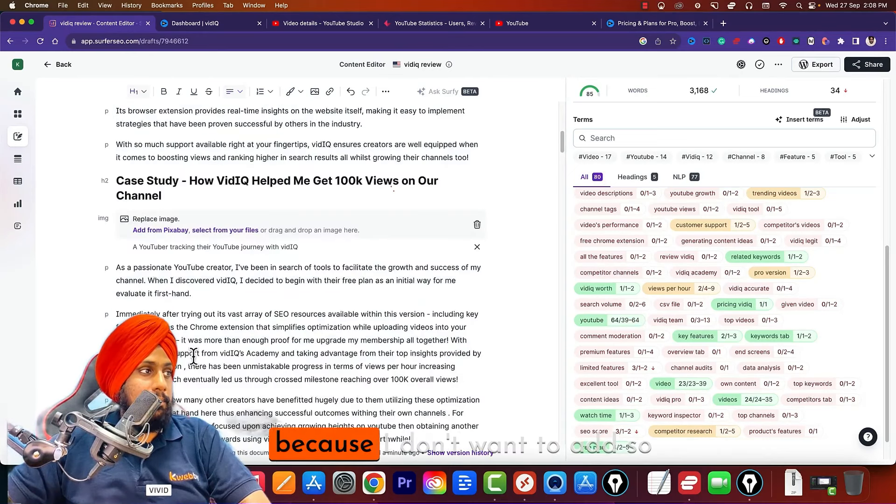
pyautogui.scroll(5, 204, 282)
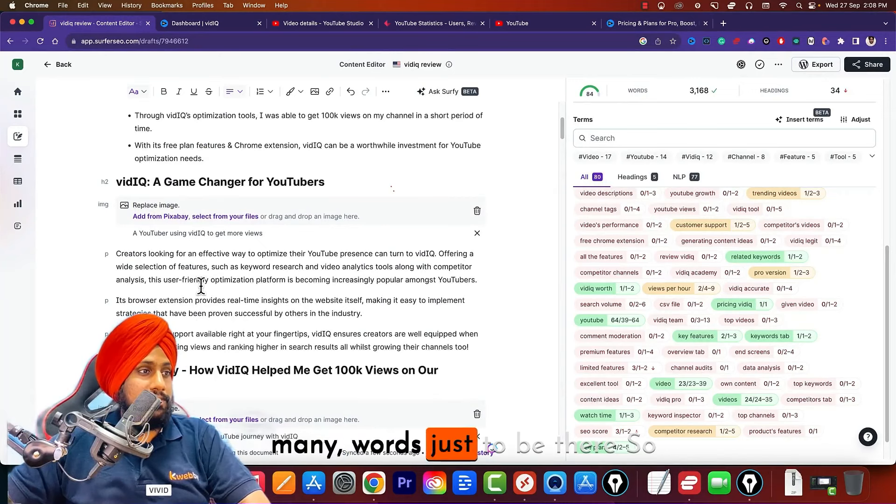
pyautogui.tripleClick(226, 271)
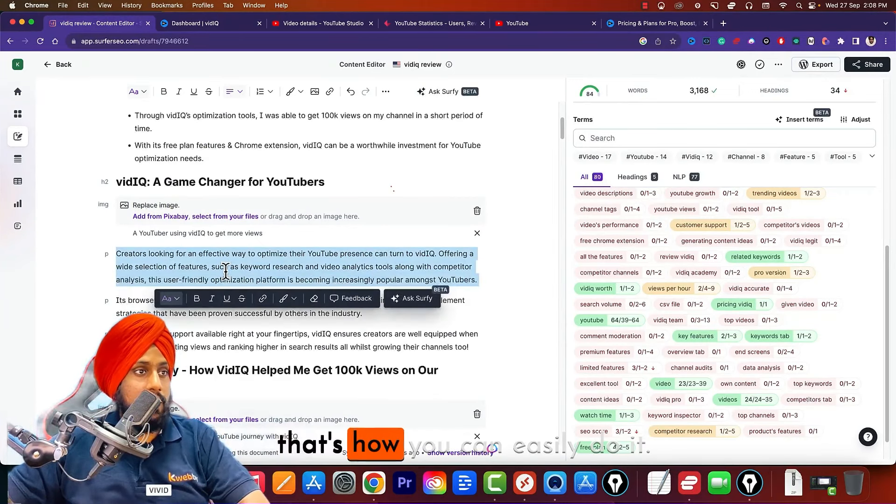
pyautogui.click(265, 270)
pyautogui.tripleClick(461, 286)
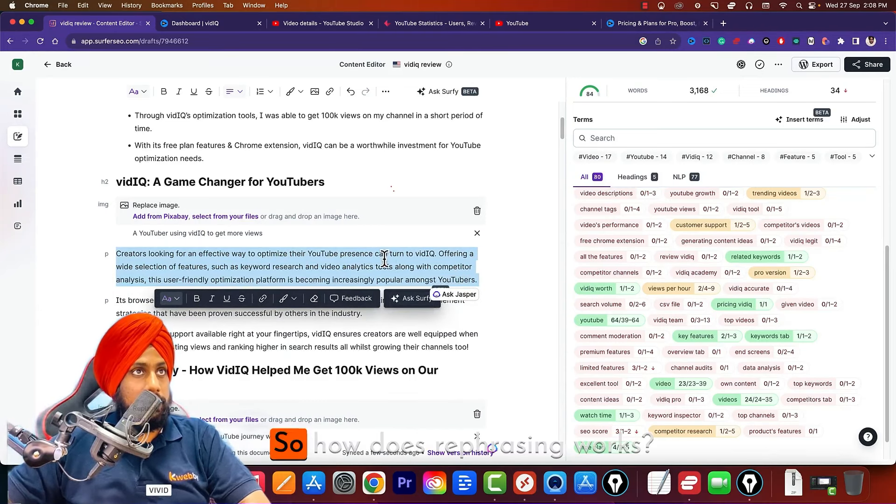
# - Switch to the Influencer Marketing Hub page and copy its 13 general YouTube statistics
pyautogui.click(413, 25)
pyautogui.scroll(-3, 214, 359)
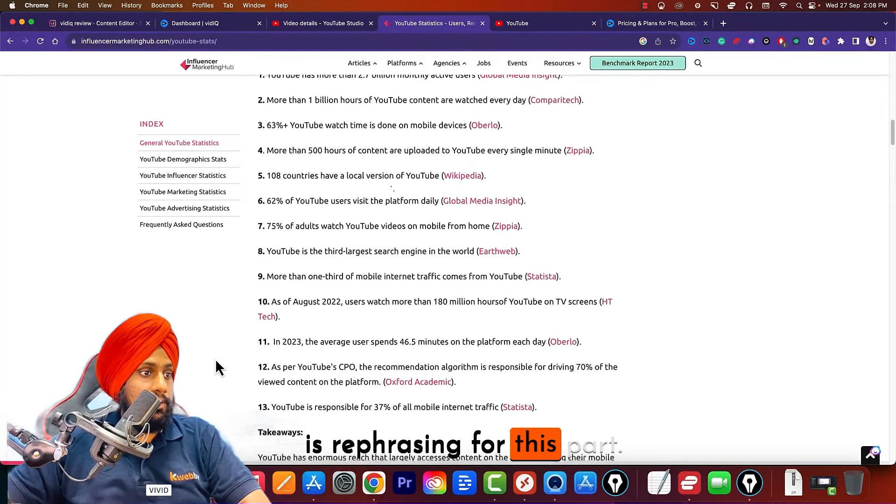
pyautogui.moveTo(541, 410); pyautogui.dragTo(267, 171)
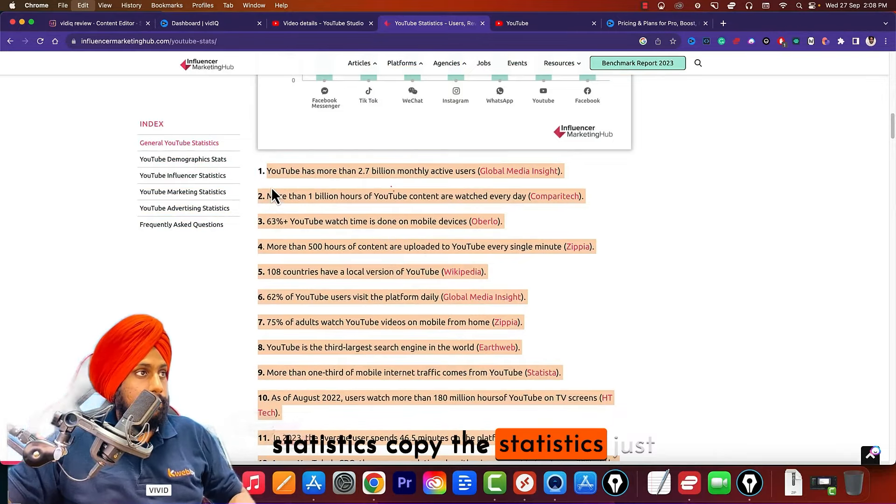
pyautogui.hotkey('ctrl', 'c')
# - Return to the Surfer article and paste the copied statistics after the first paragraph of "YouTube By The Numbers: Why Optimization Matters"
pyautogui.click(122, 25)
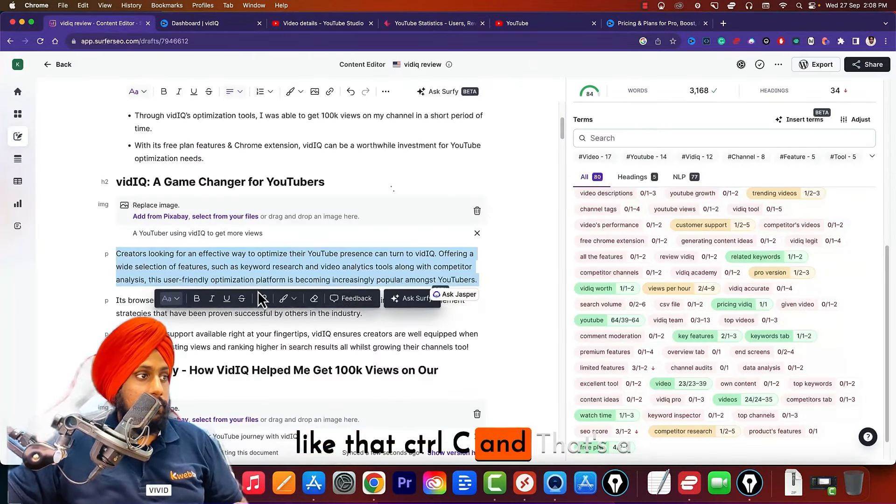
pyautogui.scroll(-10, 262, 304)
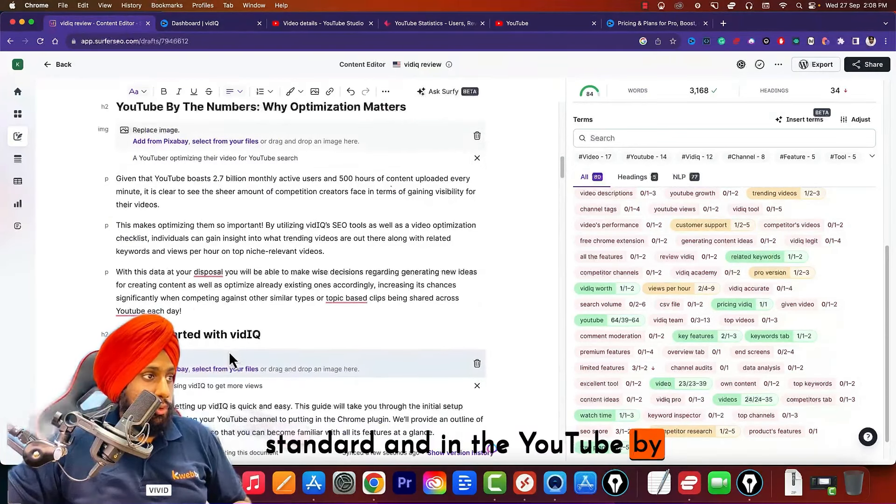
pyautogui.click(187, 209)
pyautogui.press('Return')
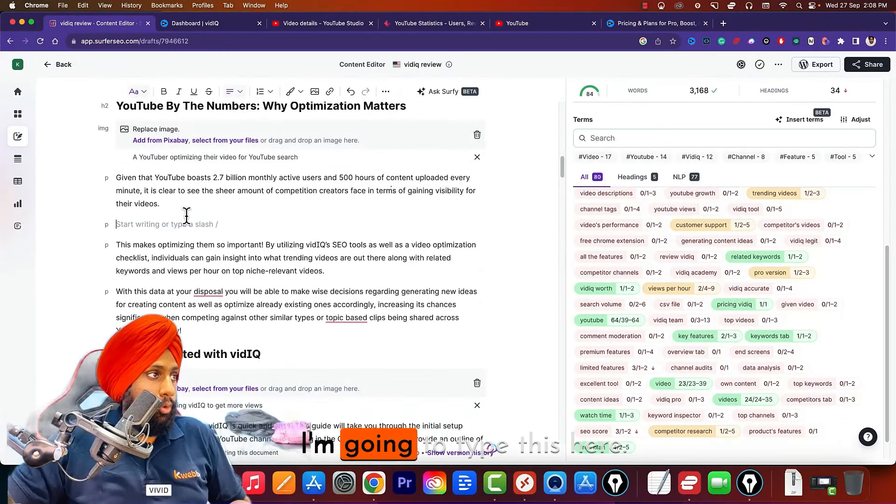
pyautogui.hotkey('ctrl', 'v')
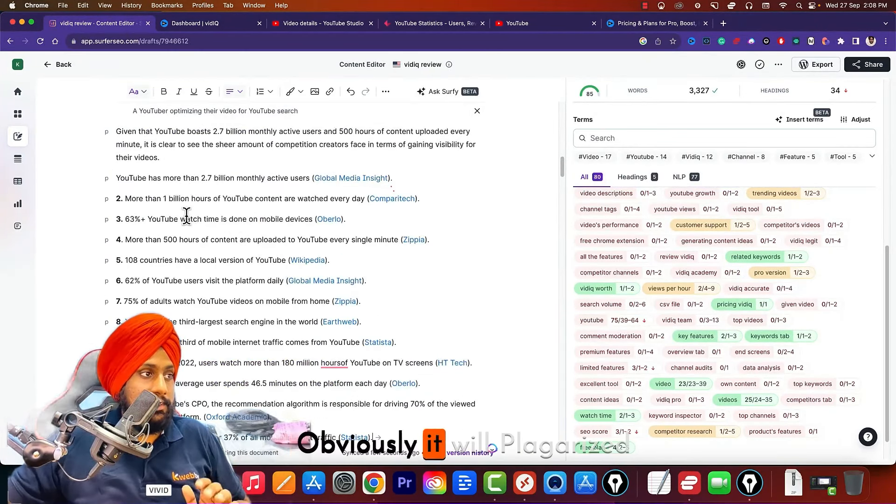
# - Try to have Surfy rephrase the 13 pasted YouTube statistics
pyautogui.scroll(-1, 208, 255)
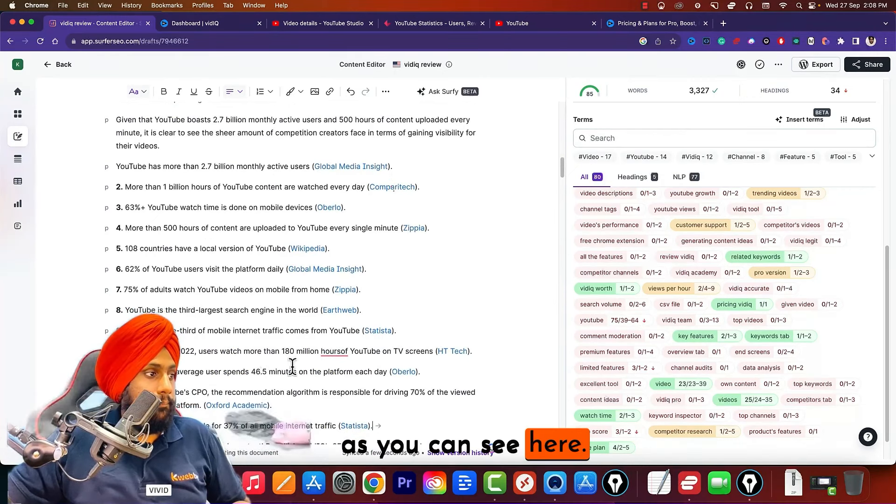
pyautogui.moveTo(363, 423); pyautogui.dragTo(117, 168)
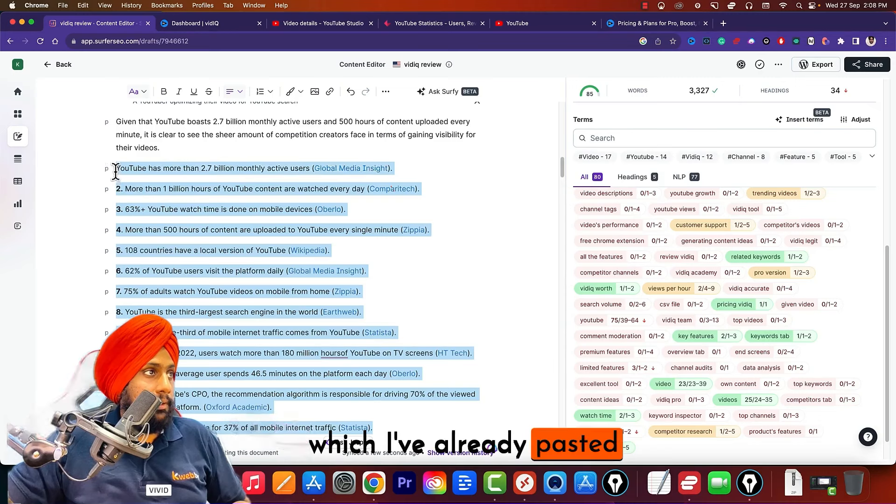
pyautogui.scroll(-3, 155, 292)
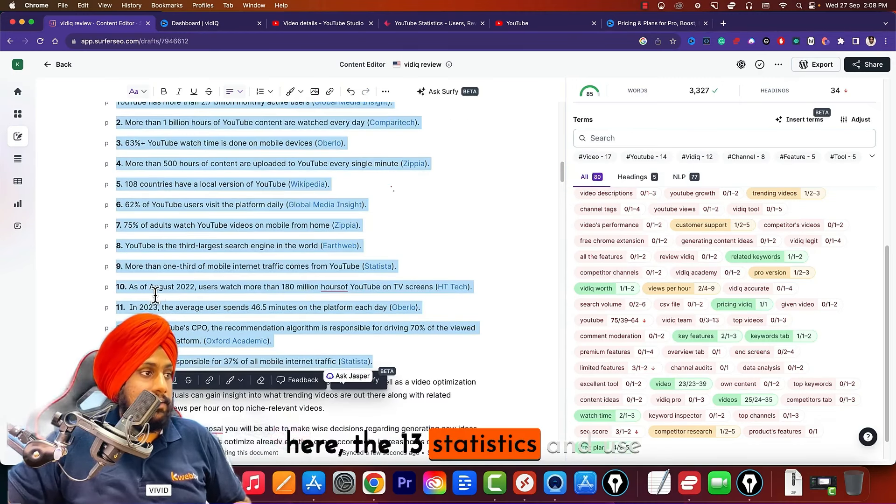
pyautogui.scroll(1, 156, 295)
pyautogui.click(368, 98)
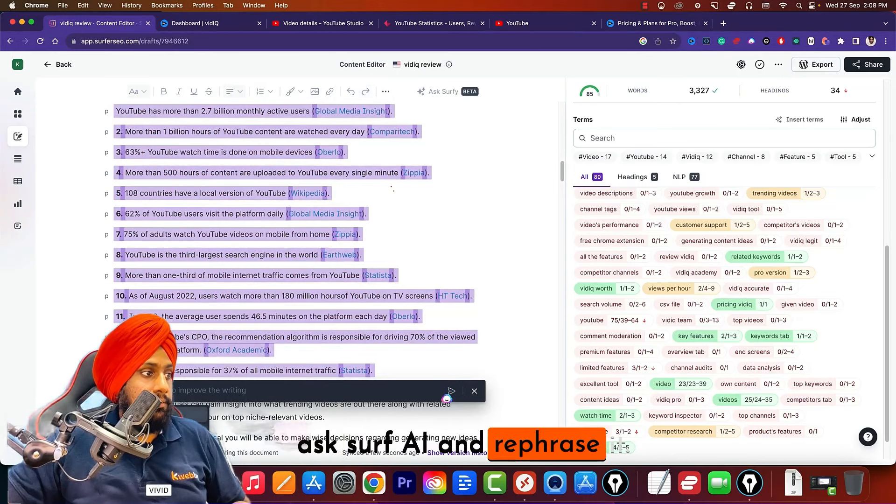
pyautogui.click(157, 417)
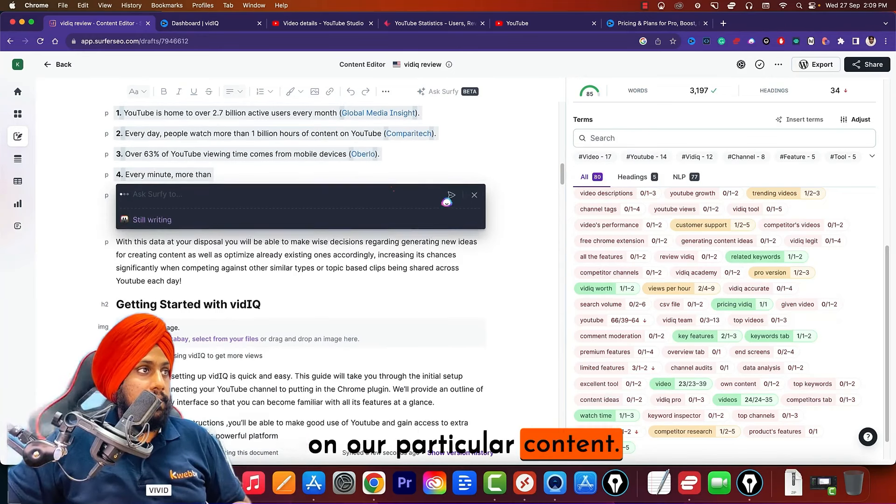
pyautogui.scroll(4, 223, 209)
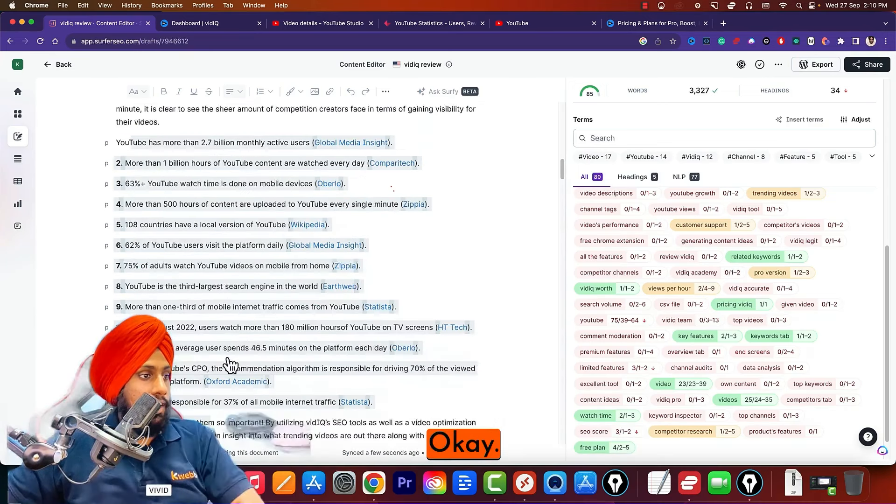
# - Copy the 13 YouTube statistics from the article and open Kwebby's Plagiarism Checker Pro in a new browser tab
pyautogui.scroll(1, 419, 391)
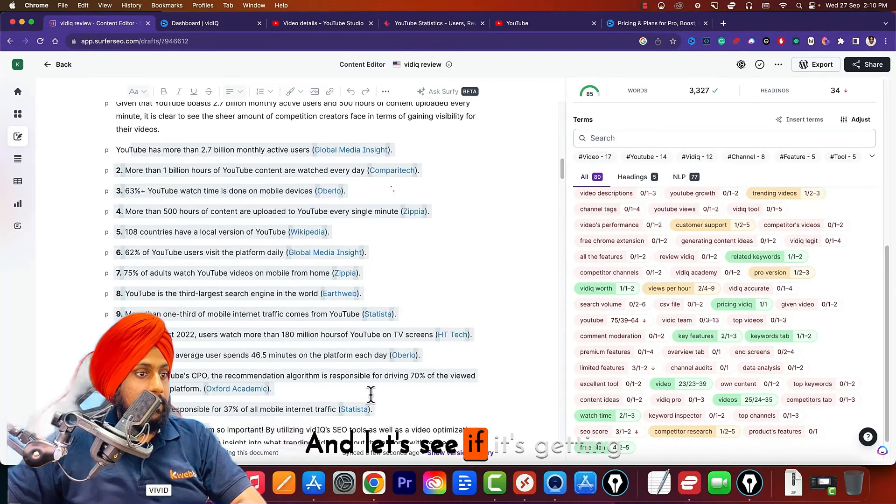
pyautogui.moveTo(377, 407); pyautogui.dragTo(114, 146)
pyautogui.press('super+t')
pyautogui.write('kwebby')
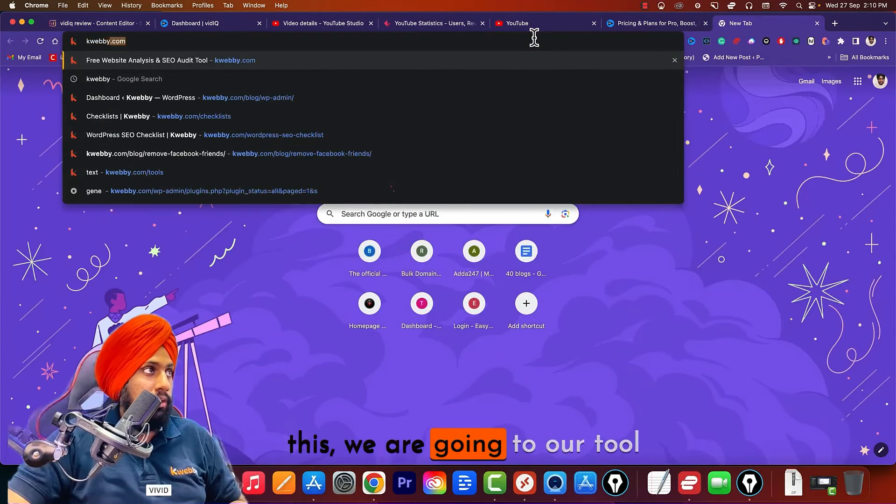
pyautogui.press('Right')
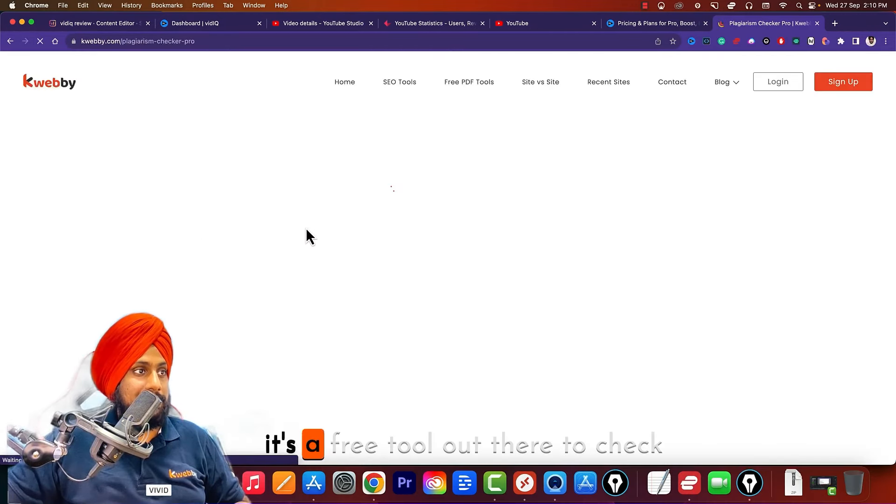
# - Paste the statistics into the checker, run the plagiarism check and examine the sentence-wise results
pyautogui.scroll(-5, 274, 226)
pyautogui.press('super+v')
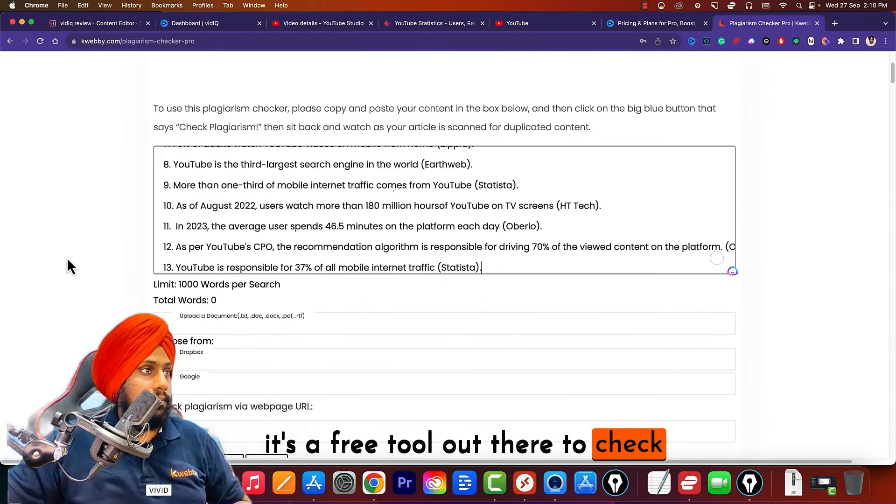
pyautogui.scroll(-2, 66, 257)
pyautogui.scroll(-8, 117, 374)
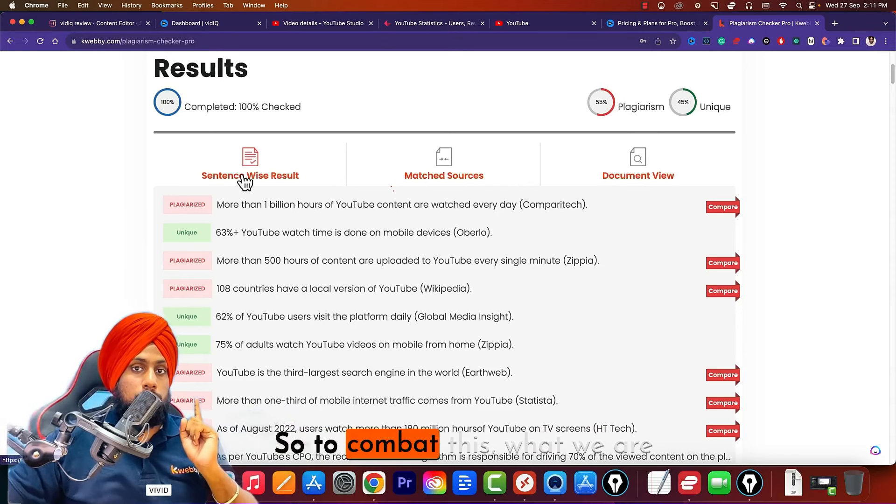
# - Return to the Surfer article, have Surfy turn the selected statistics into a paragraph with a related external link, and accept the text
pyautogui.click(96, 23)
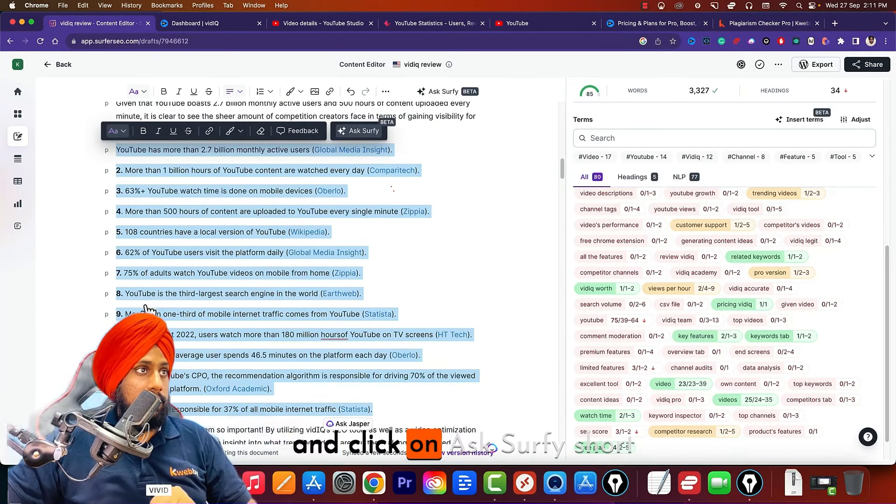
pyautogui.click(359, 131)
pyautogui.write('this selection in a ')
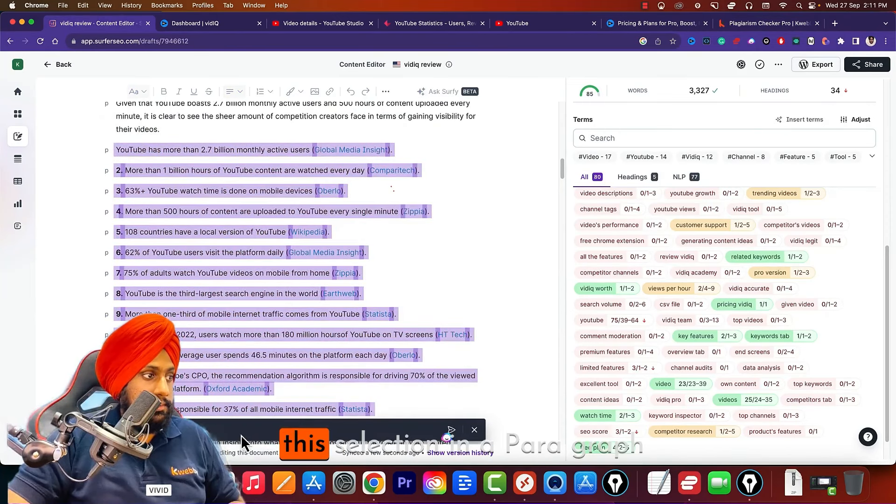
pyautogui.write('paragraph and add relate')
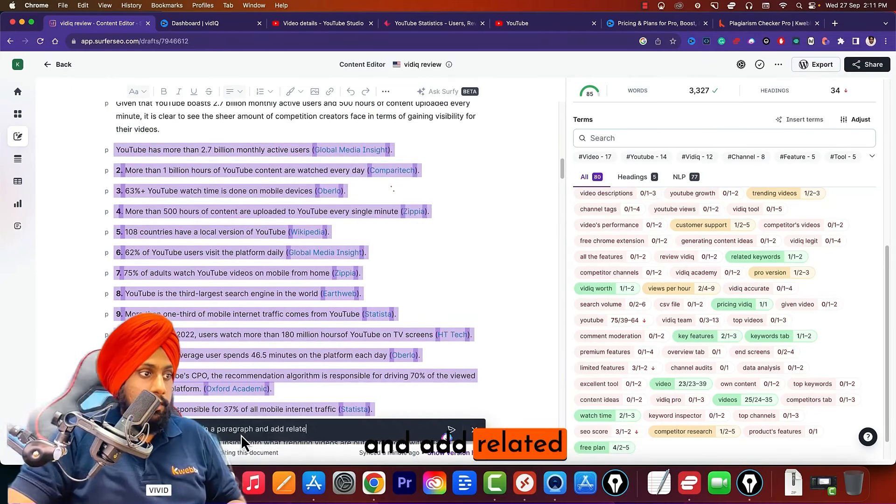
pyautogui.write('d external link to it')
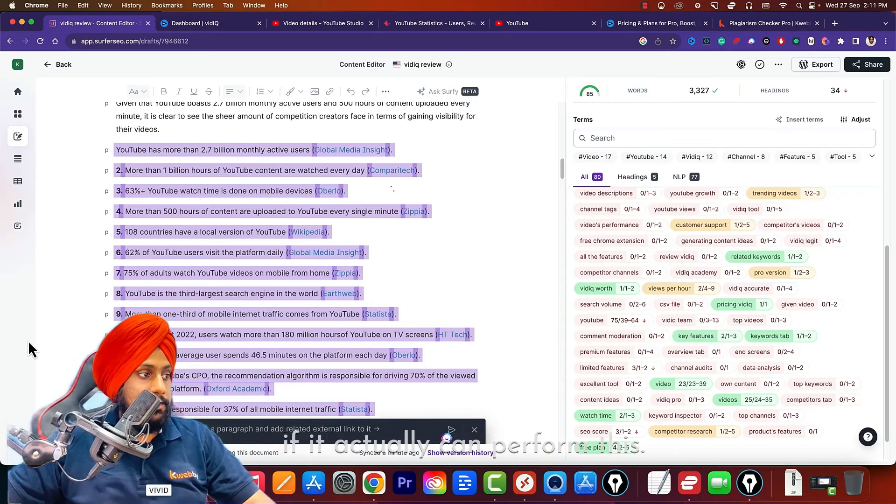
pyautogui.press('Return')
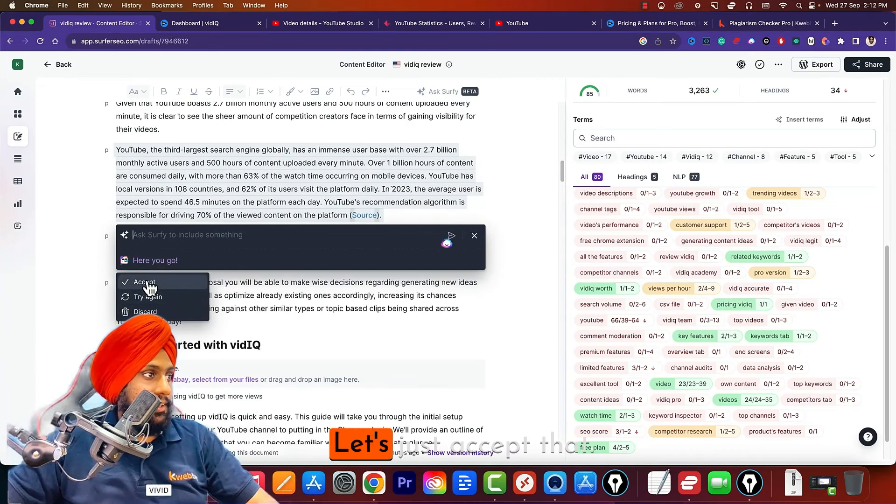
pyautogui.click(140, 282)
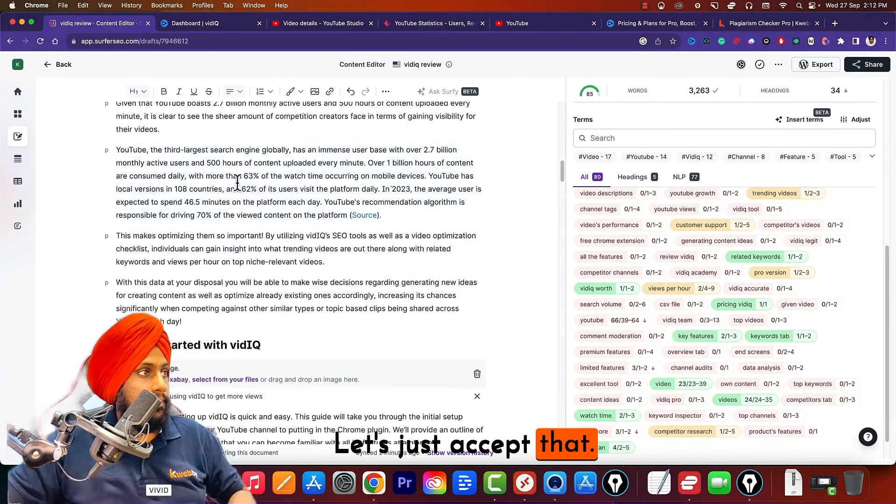
# - Copy the new statistics paragraph and switch to Kwebby's Plagiarism Checker Pro to start a fresh check
pyautogui.tripleClick(237, 185)
pyautogui.press('super+c')
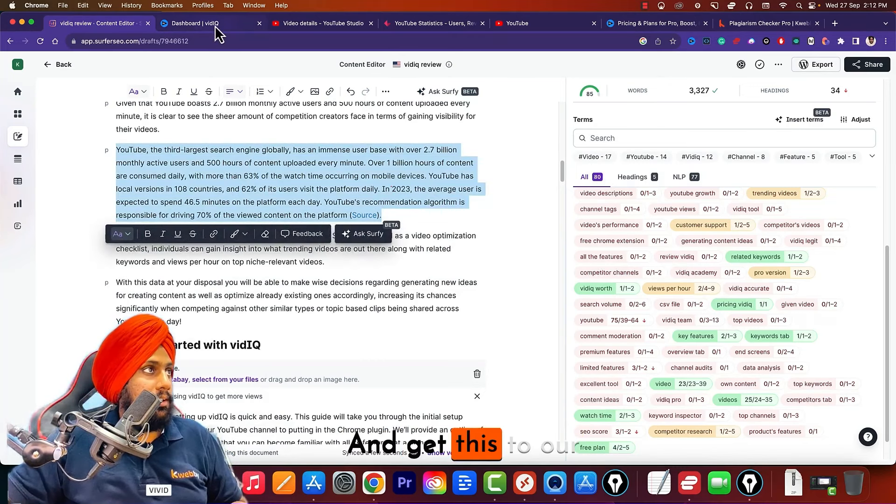
pyautogui.click(420, 24)
pyautogui.scroll(5, 462, 205)
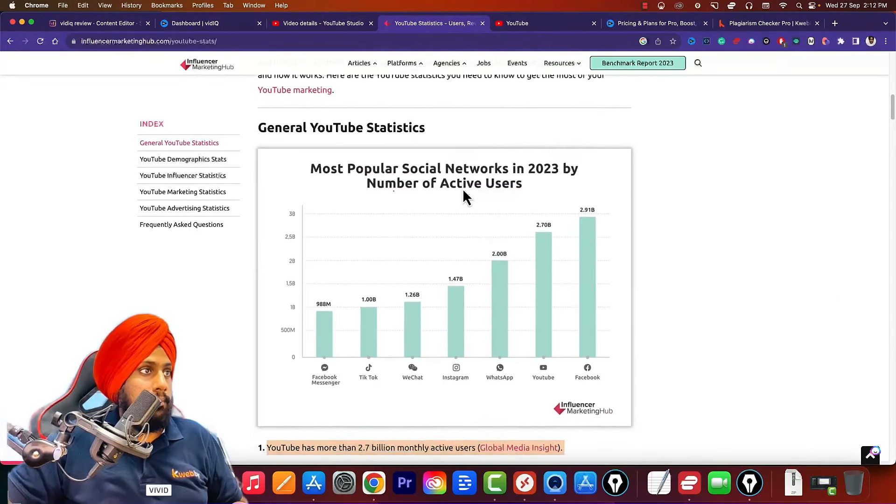
pyautogui.moveTo(765, 23); pyautogui.dragTo(317, 24)
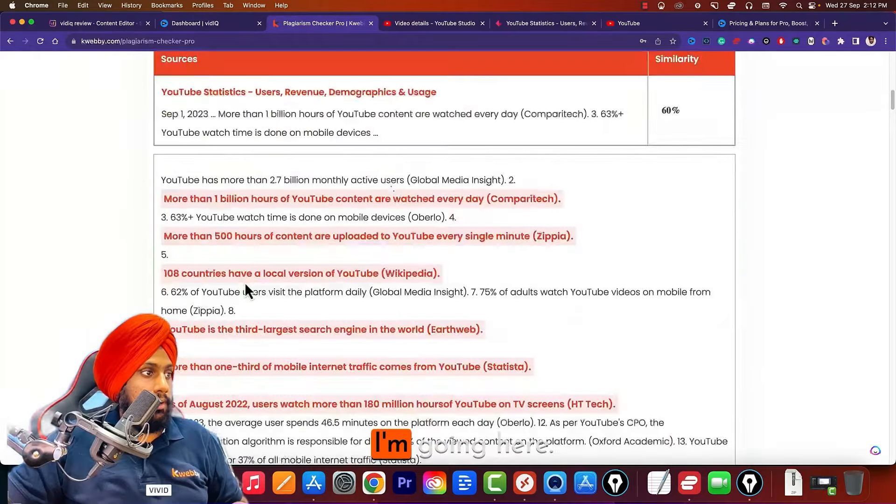
pyautogui.click(450, 207)
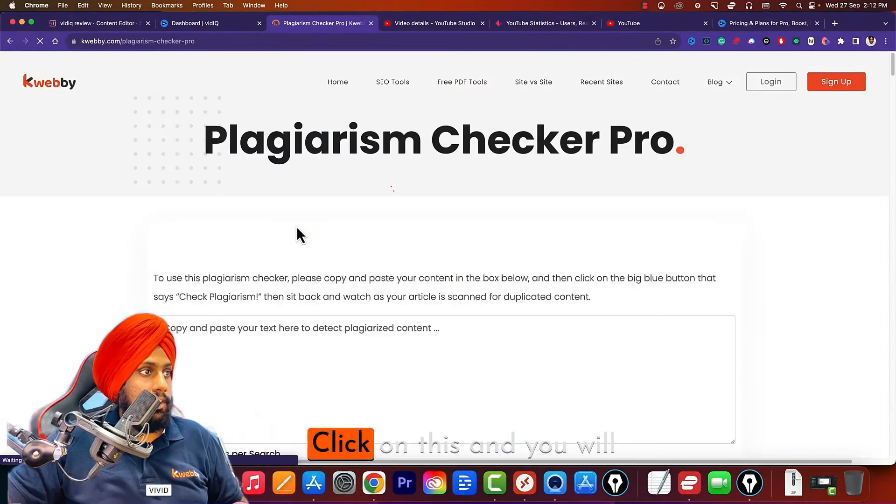
# - Paste the rewritten paragraph into the checker, run the plagiarism check and examine its uniqueness score
pyautogui.scroll(-3, 296, 234)
pyautogui.click(236, 262)
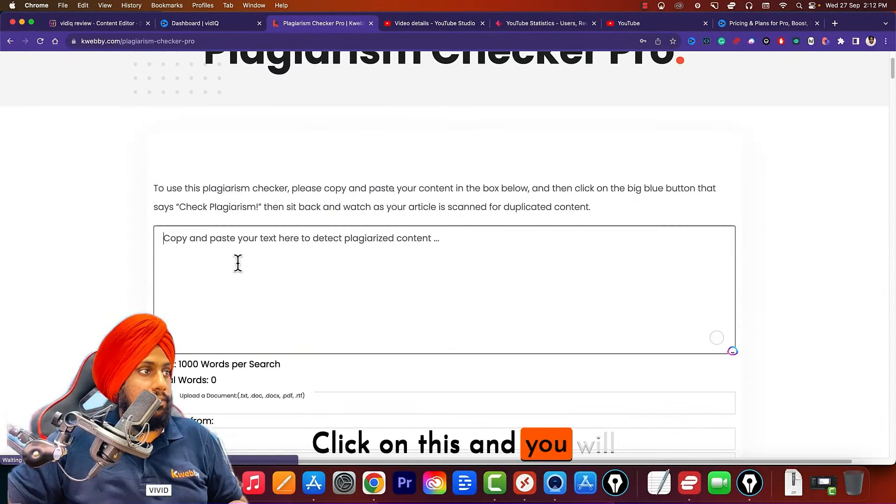
pyautogui.press('super+v')
pyautogui.scroll(-5, 96, 273)
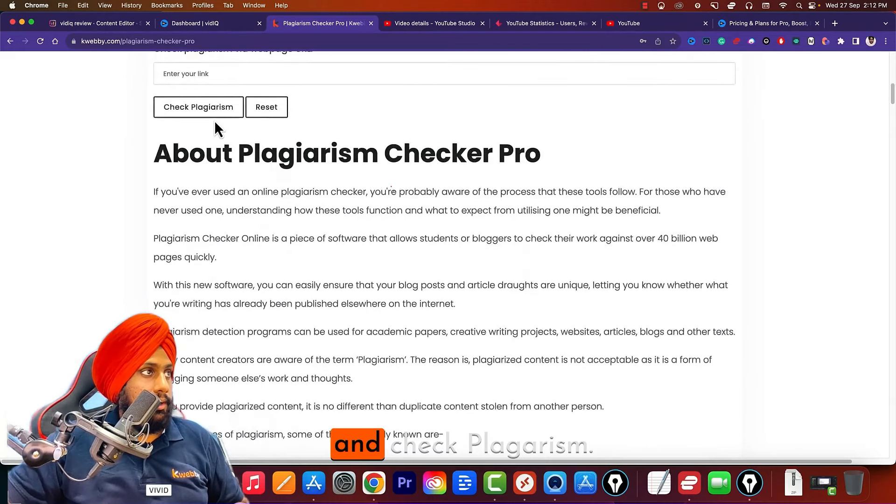
pyautogui.click(214, 111)
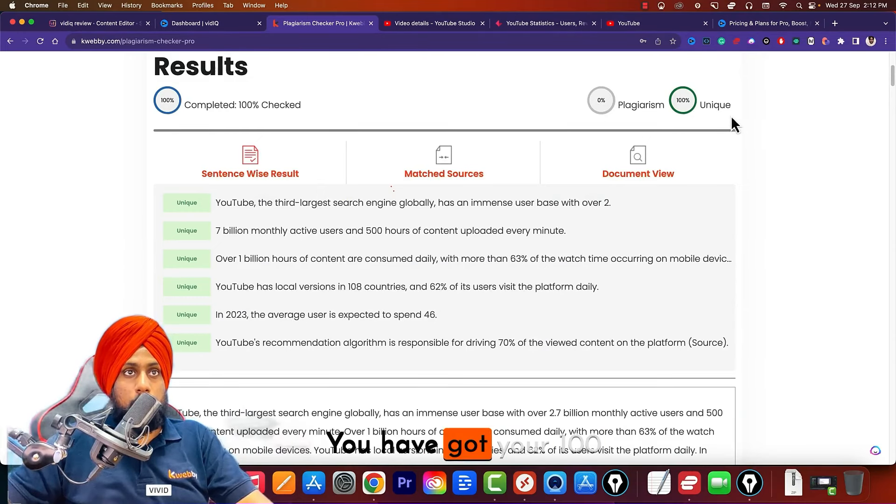
pyautogui.moveTo(701, 103); pyautogui.dragTo(729, 110)
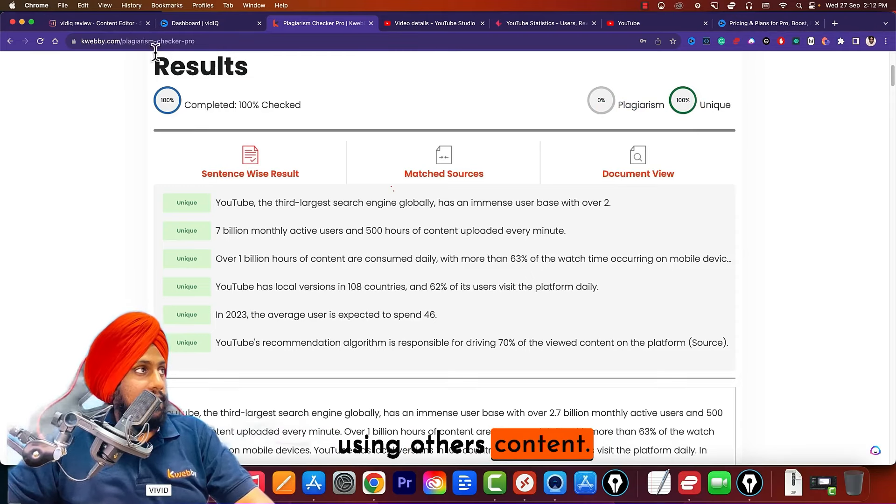
# - Return to the Surfer article and preview the "Source" link at the end of the new statistics paragraph
pyautogui.click(108, 23)
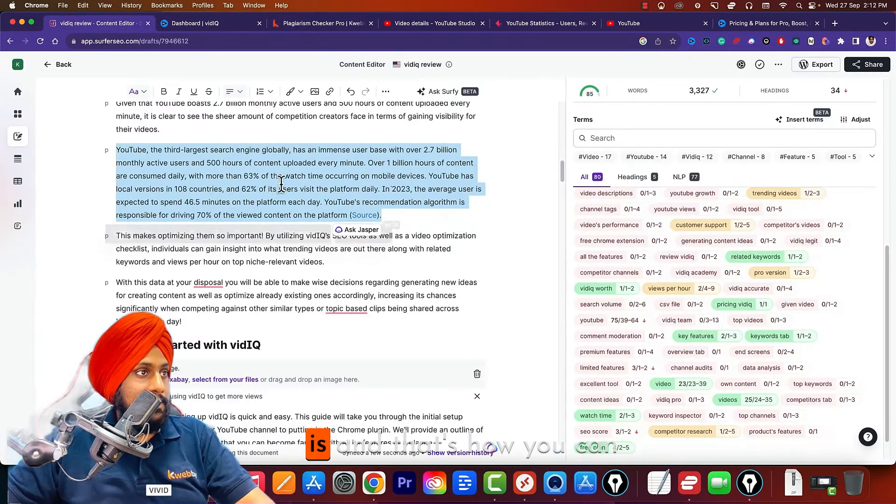
pyautogui.click(324, 183)
pyautogui.click(359, 215)
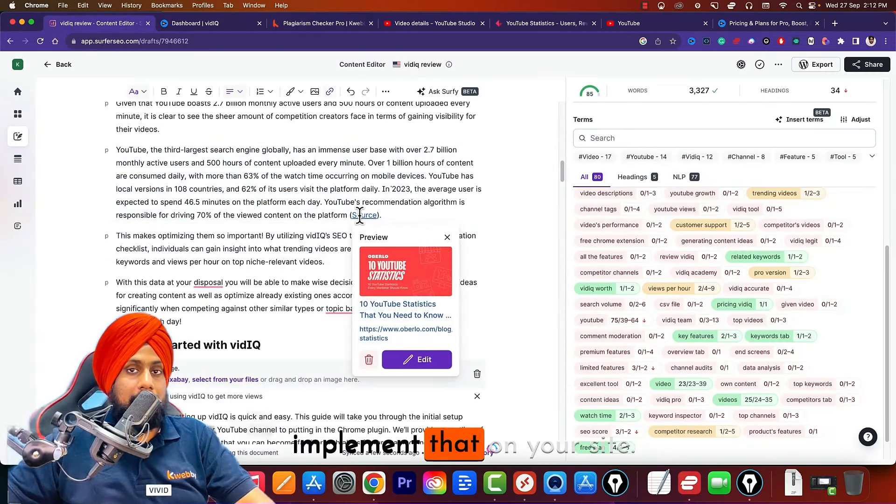
pyautogui.click(415, 146)
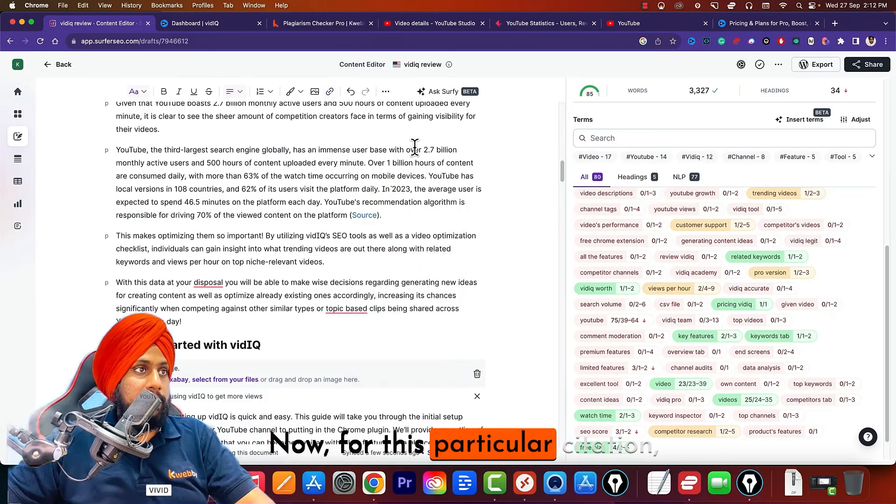
# - Select "2.7 billion monthly" in the new paragraph and review the cited sources on the Influencer Marketing Hub statistics page
pyautogui.moveTo(424, 149); pyautogui.dragTo(441, 158)
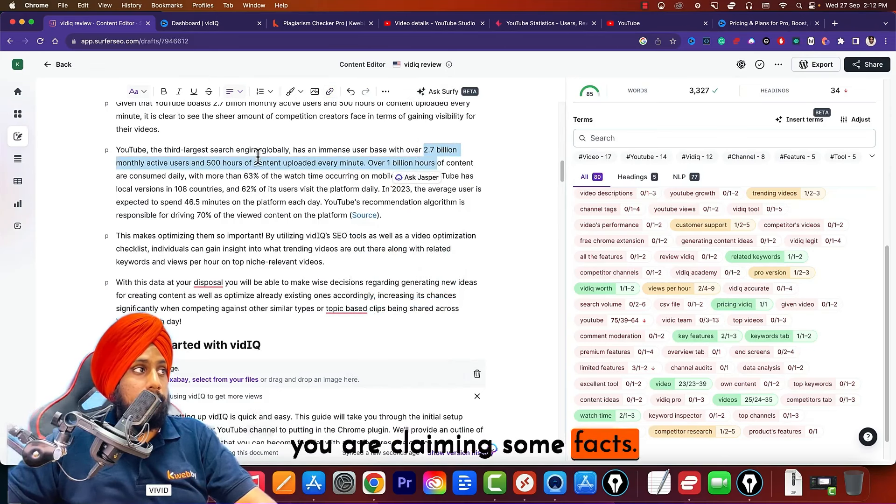
pyautogui.moveTo(257, 155); pyautogui.dragTo(180, 157)
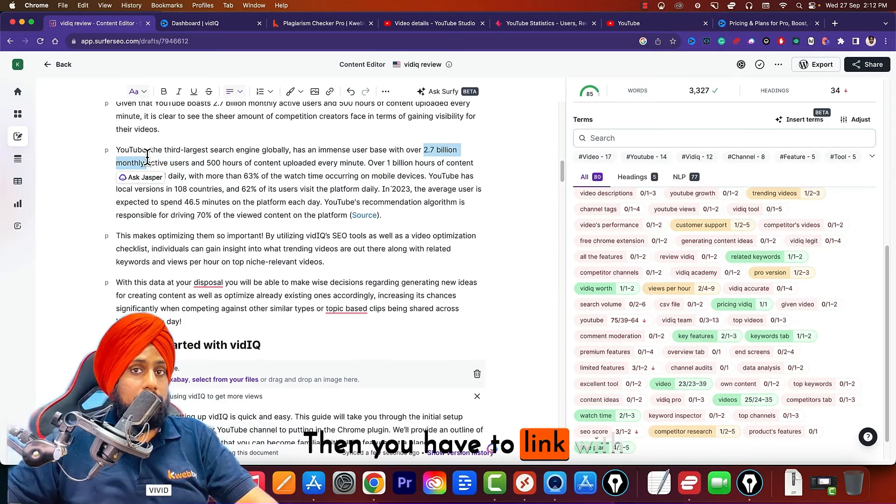
pyautogui.click(544, 24)
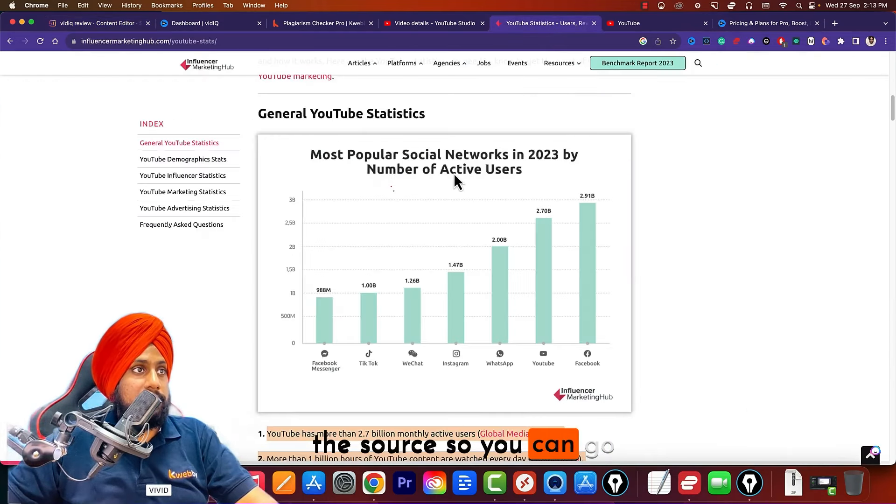
pyautogui.scroll(-7, 431, 206)
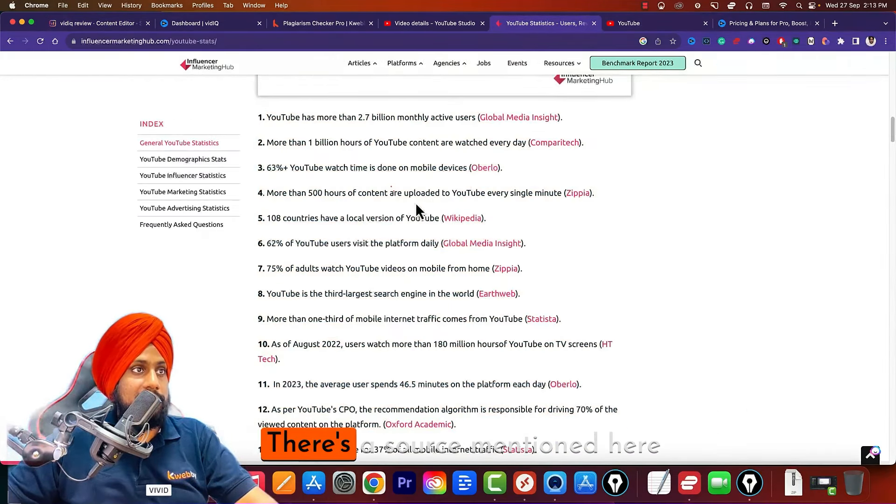
# - Return to the Surfer article and insert an empty paragraph directly below the "Getting Started with vidIQ" heading
pyautogui.click(78, 24)
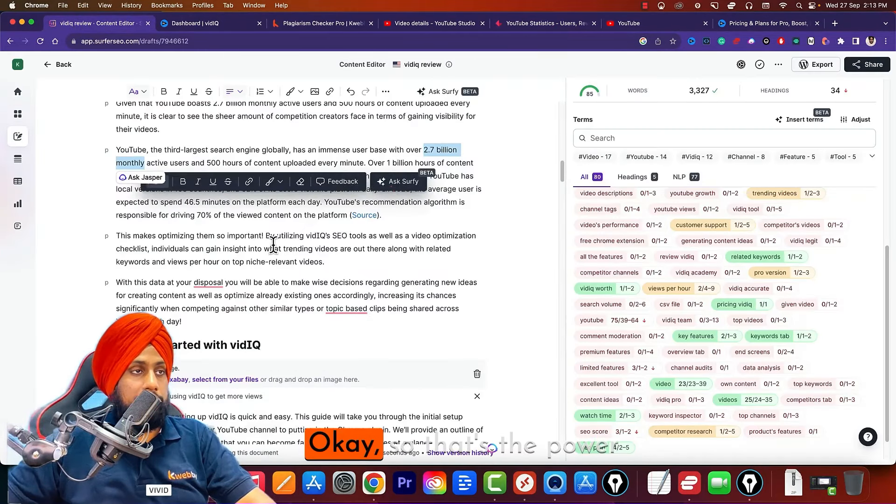
pyautogui.click(272, 246)
pyautogui.scroll(-3, 272, 243)
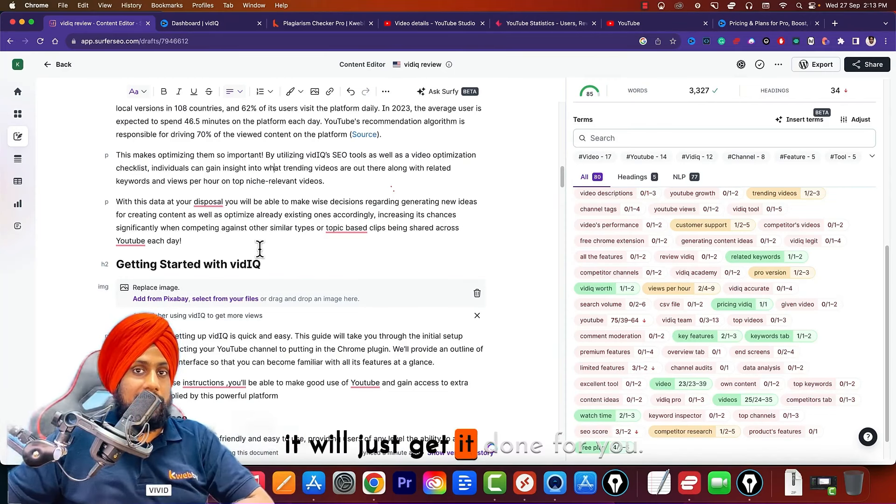
pyautogui.click(277, 267)
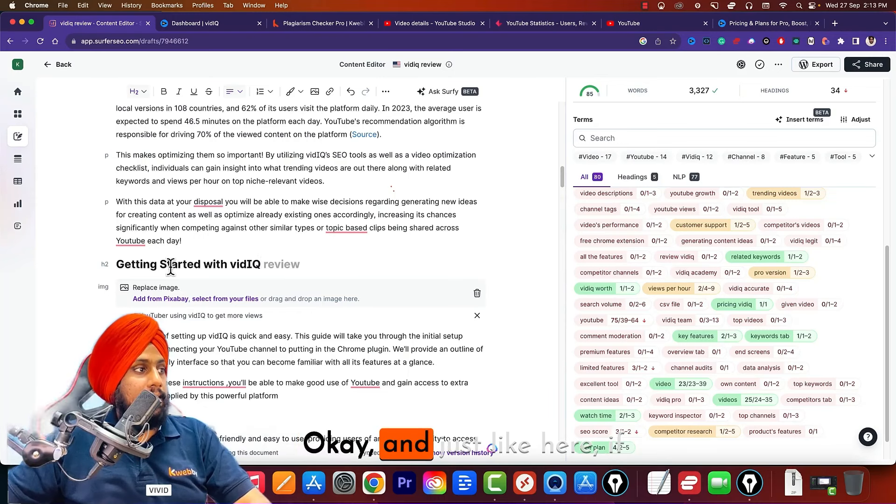
pyautogui.press('Return')
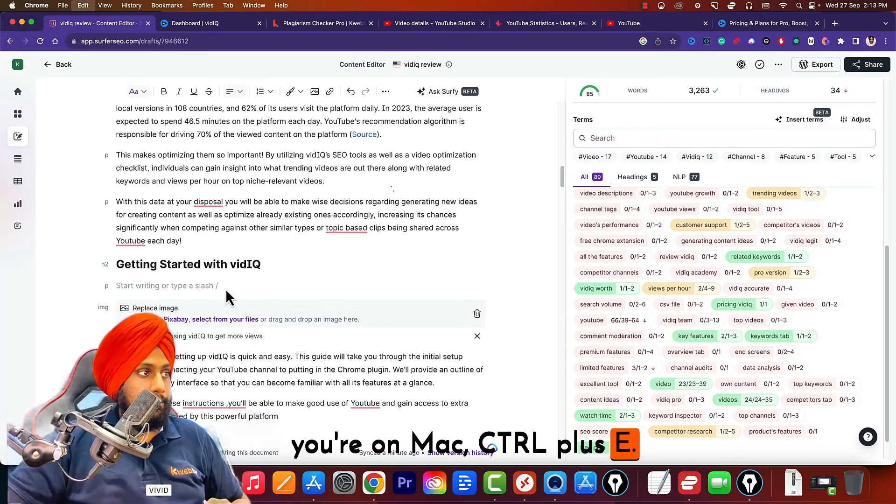
# - Open a Surfy prompt in the empty paragraph and enter "write content for above subheading"
pyautogui.hotkey('ctrl', 'e')
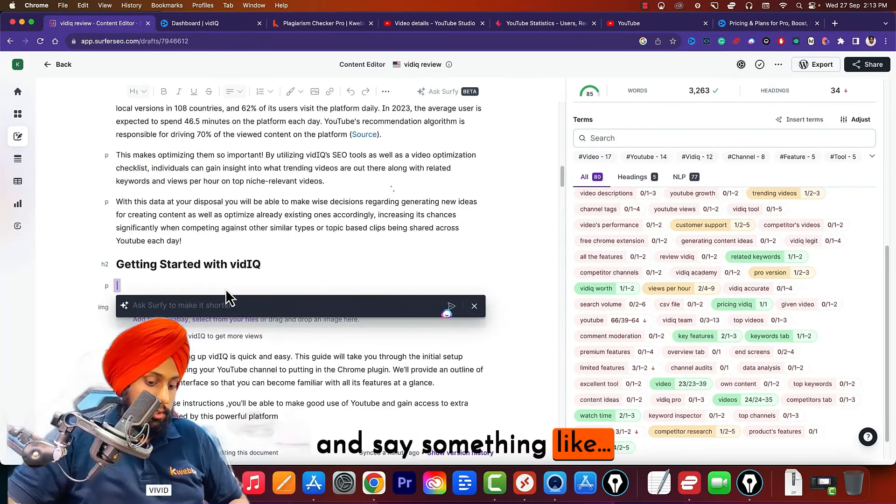
pyautogui.write('write content')
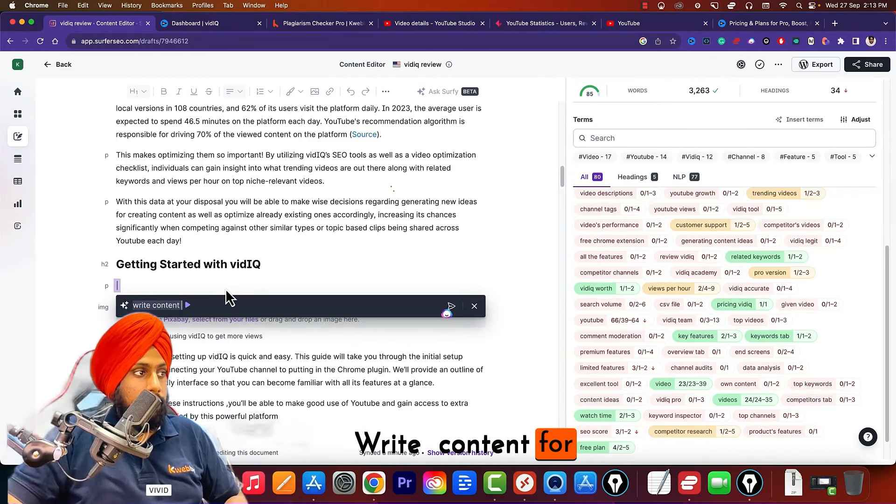
pyautogui.write(' for above s')
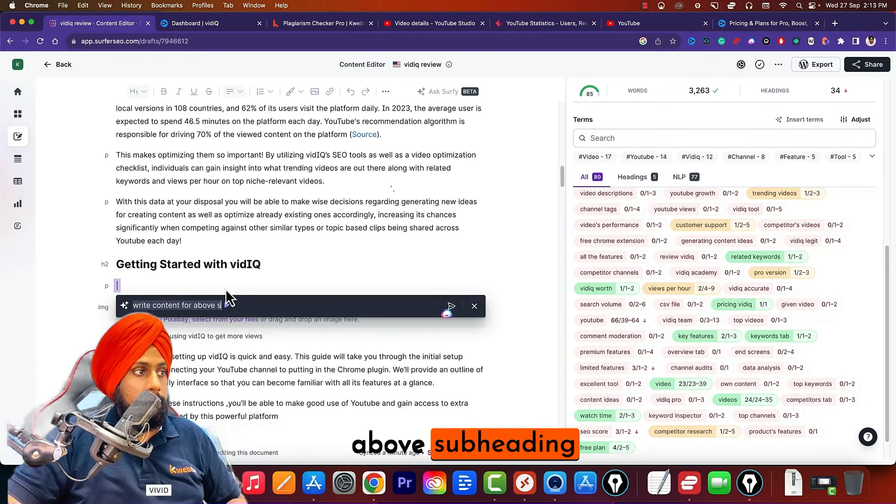
pyautogui.write('ubheading')
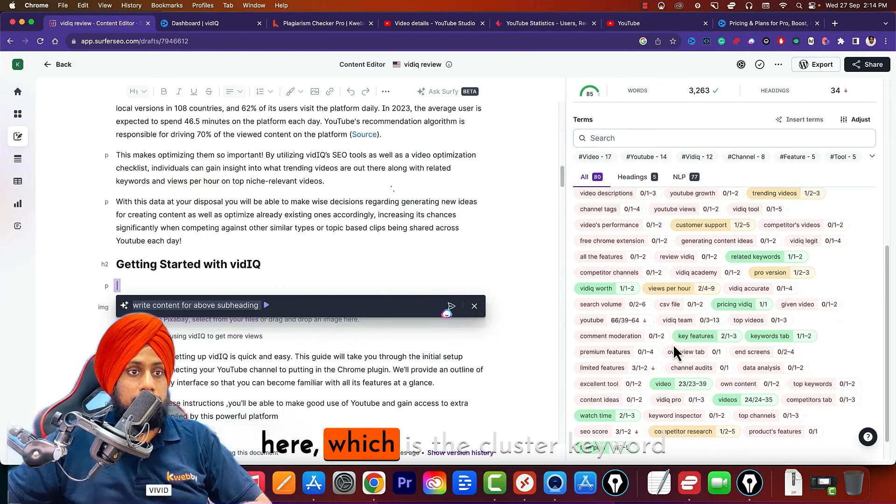
# - Extend the Surfy prompt with ", do add the following keywords "free tool, video platforms, videos rankings,", consulting the Terms list
pyautogui.scroll(-1, 663, 326)
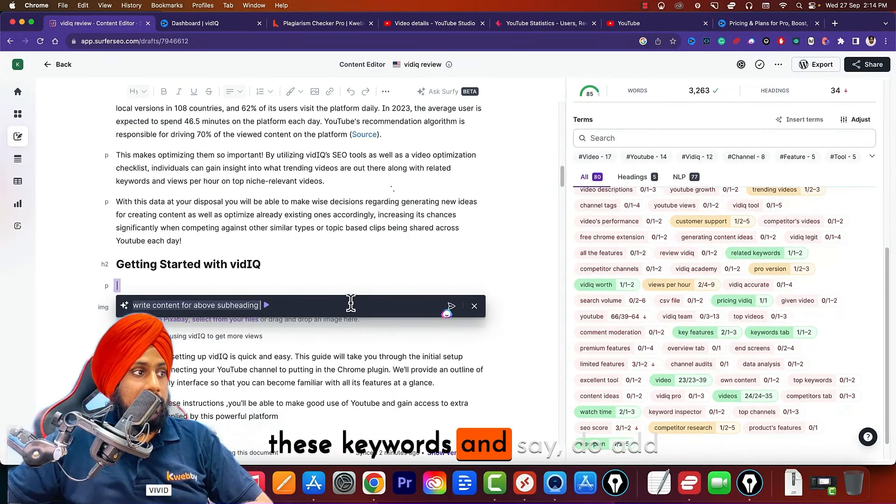
pyautogui.write(', do add t')
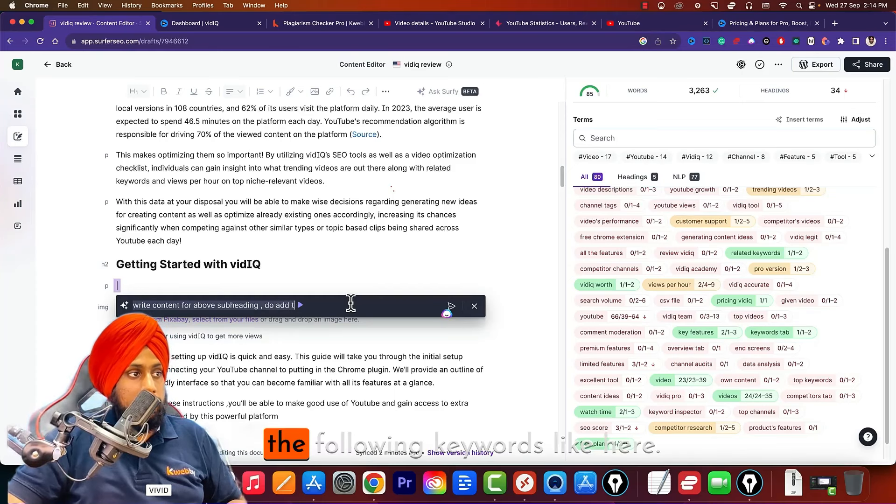
pyautogui.write('he following keyw')
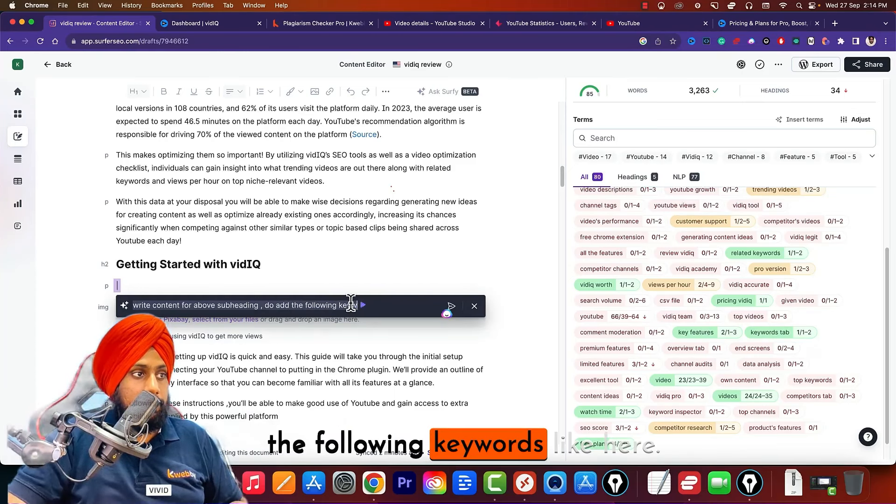
pyautogui.write('ords "')
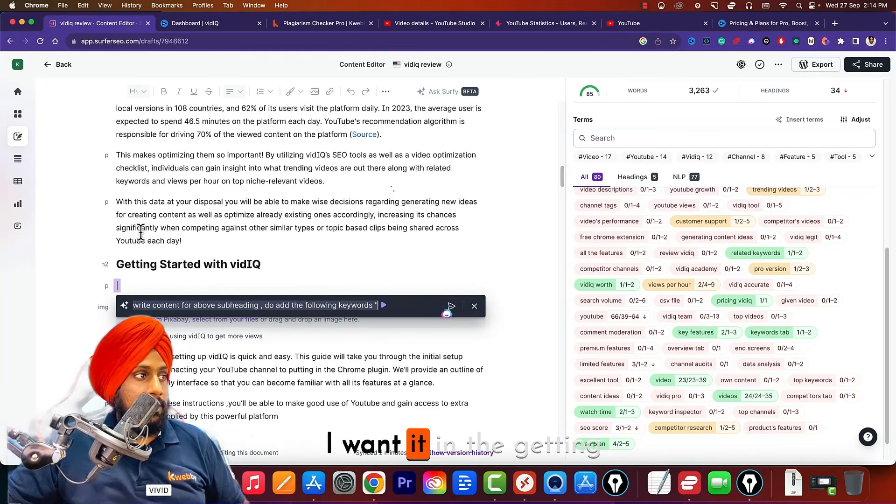
pyautogui.scroll(10, 693, 359)
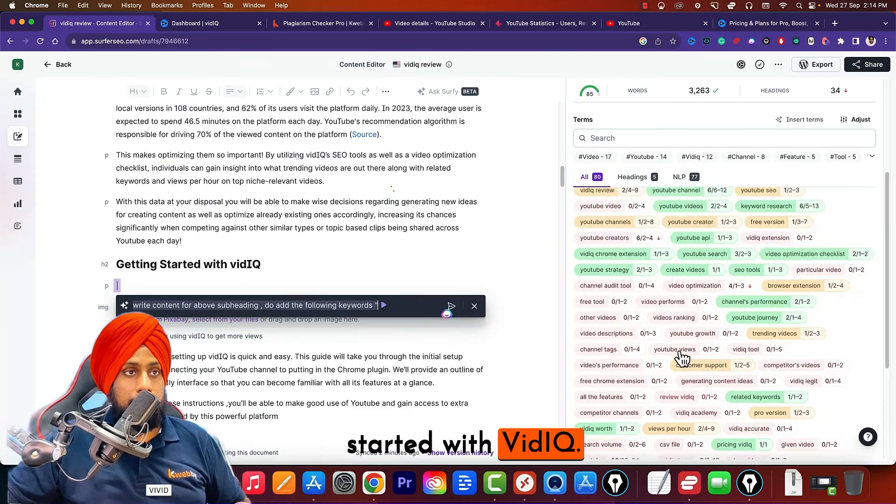
pyautogui.scroll(-5, 681, 357)
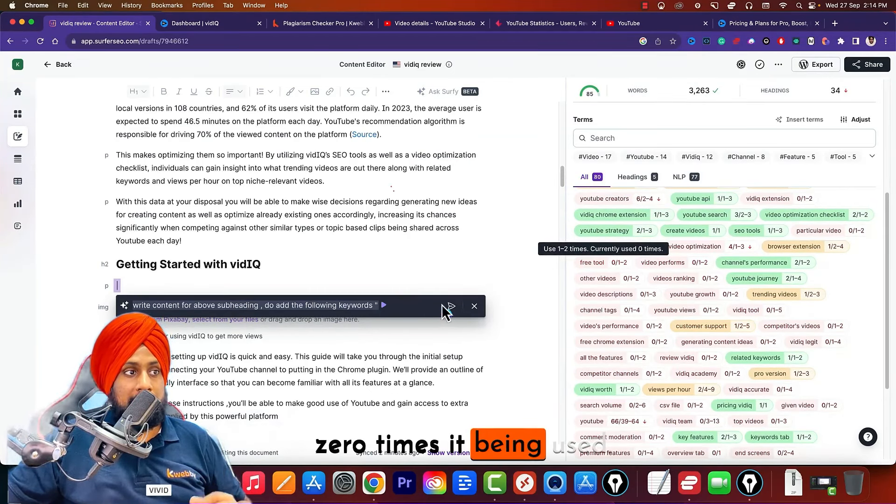
pyautogui.write('ree tool,')
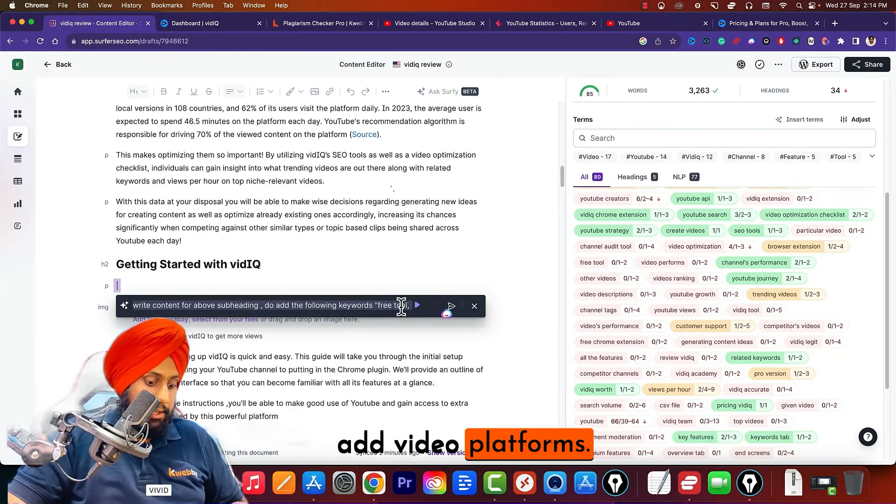
pyautogui.write(' video platforms')
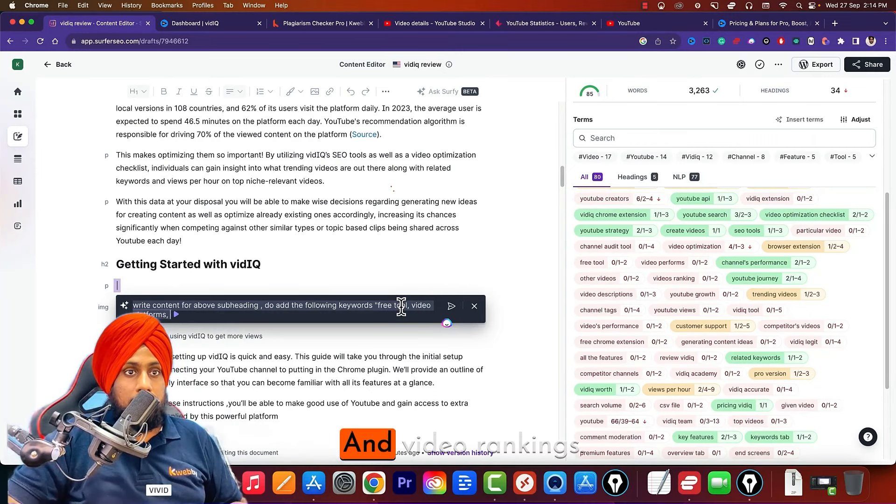
pyautogui.write(', videos rankings,')
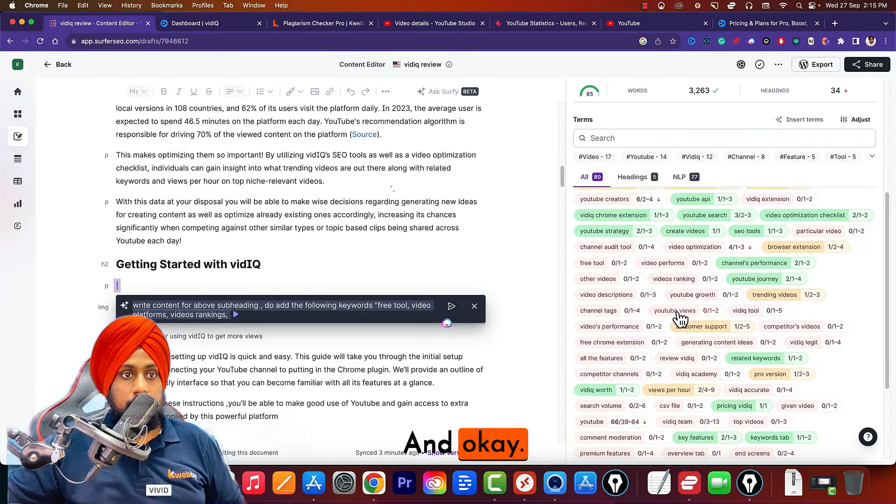
# - Complete the keyword list with "vidiq tool, customer support, vidiq academy", generate the section's content and check the term usage
pyautogui.scroll(-1, 681, 312)
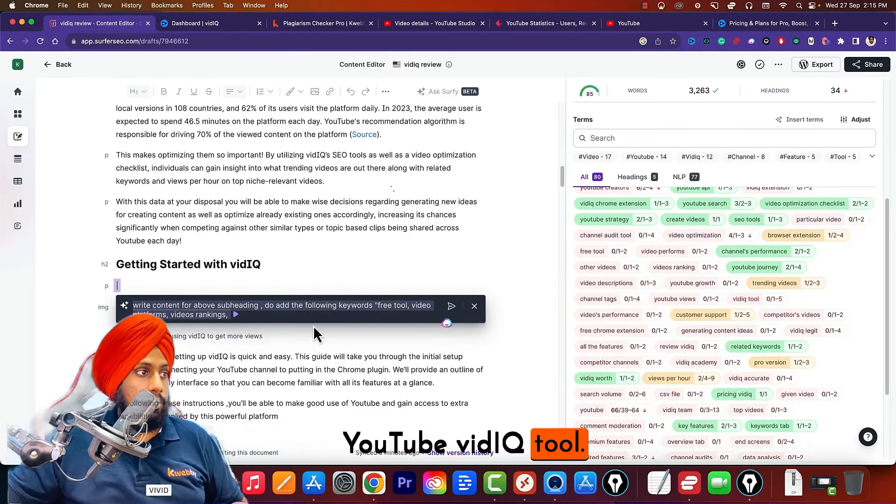
pyautogui.write('vidiq tool')
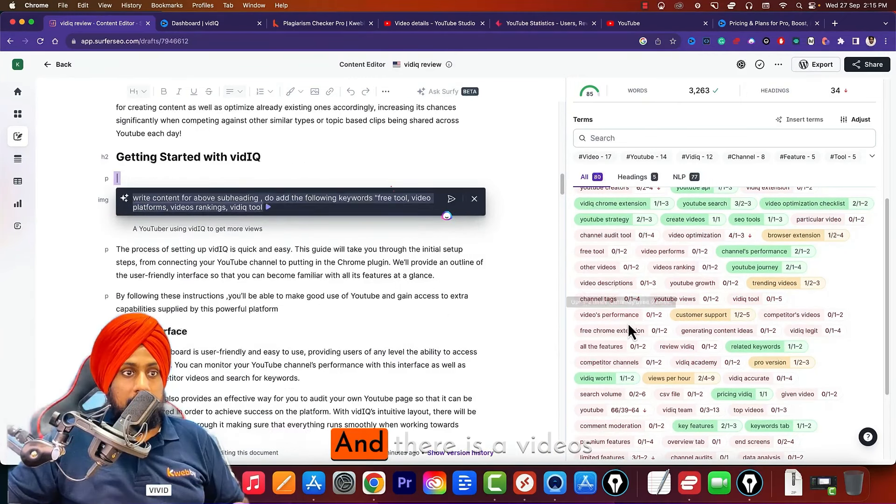
pyautogui.scroll(-1, 634, 323)
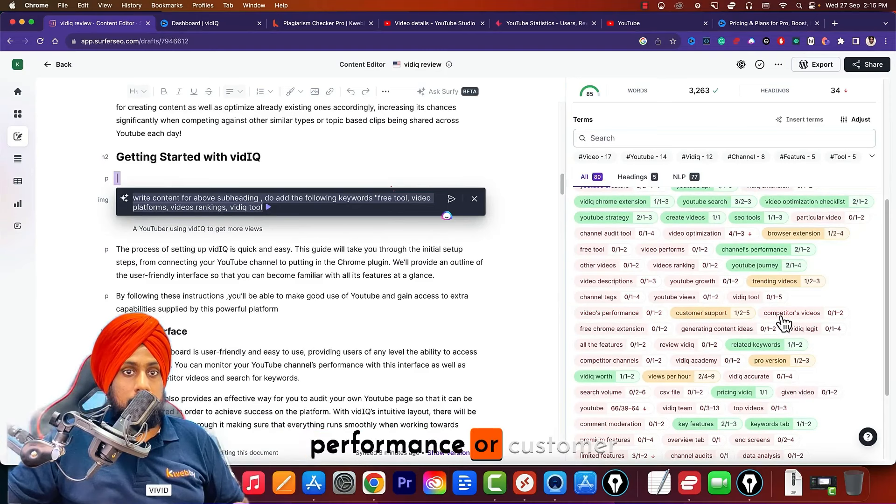
pyautogui.write(', customer support')
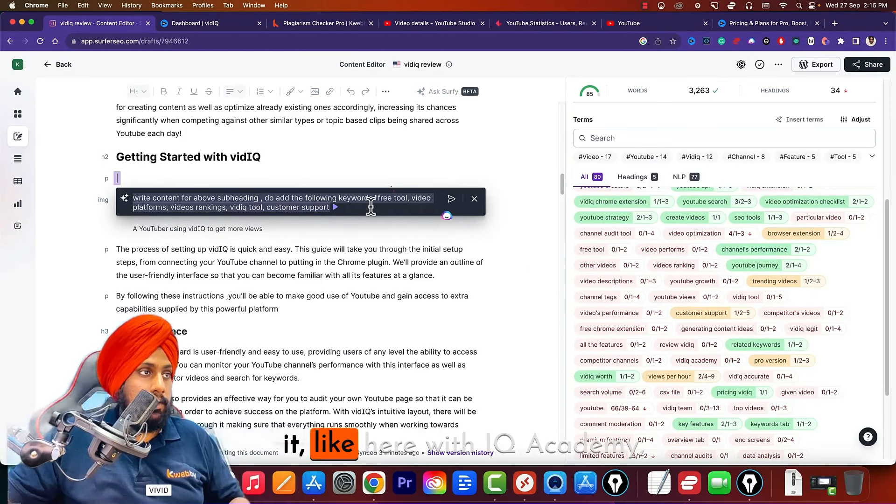
pyautogui.write(', vidiq')
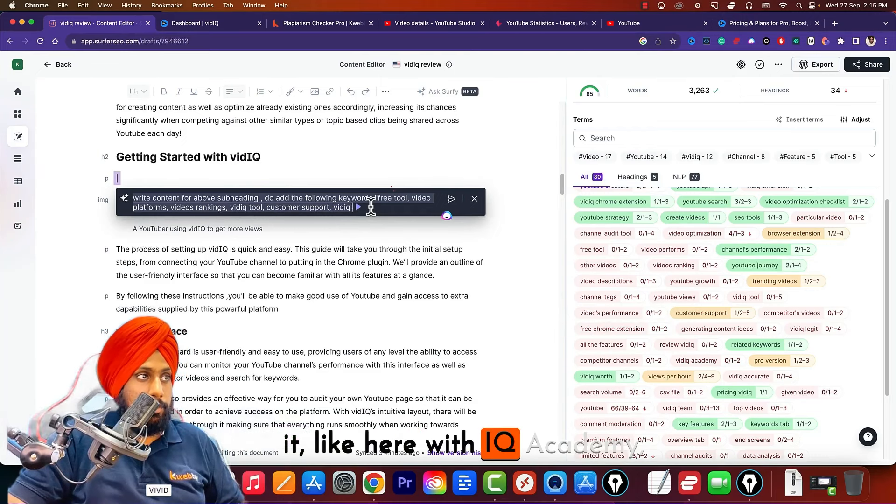
pyautogui.write(' academy"')
pyautogui.press('Return')
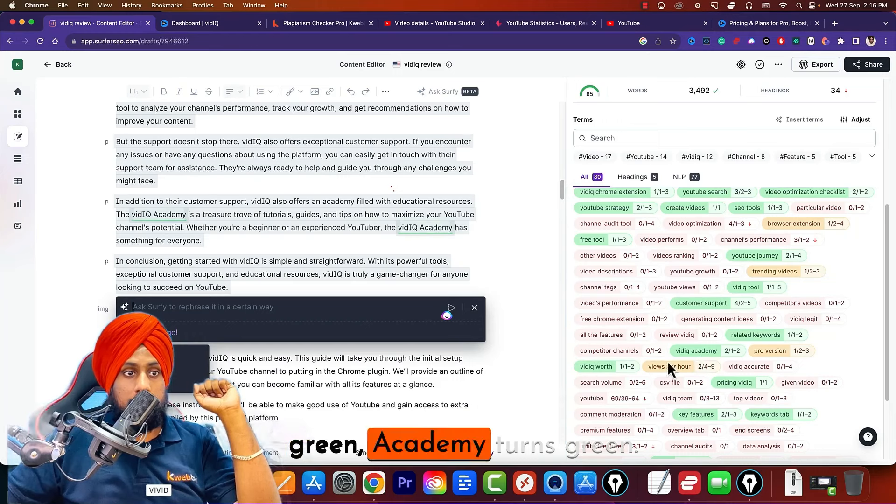
pyautogui.scroll(1, 612, 327)
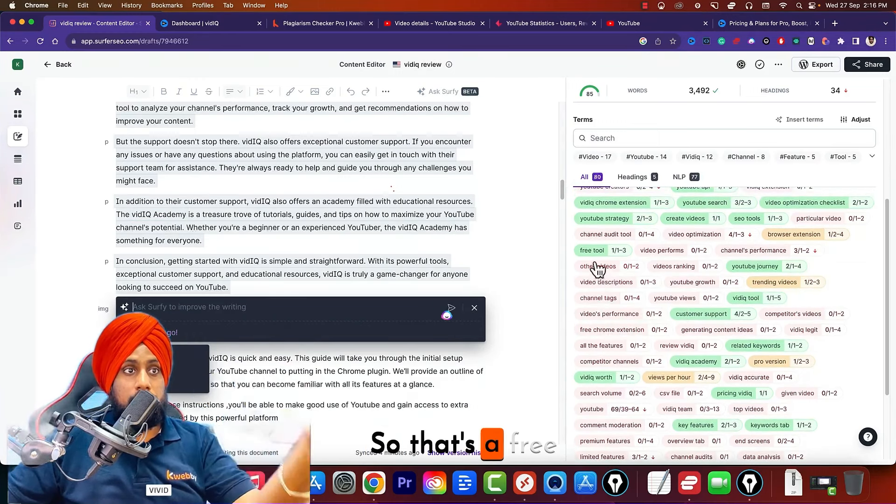